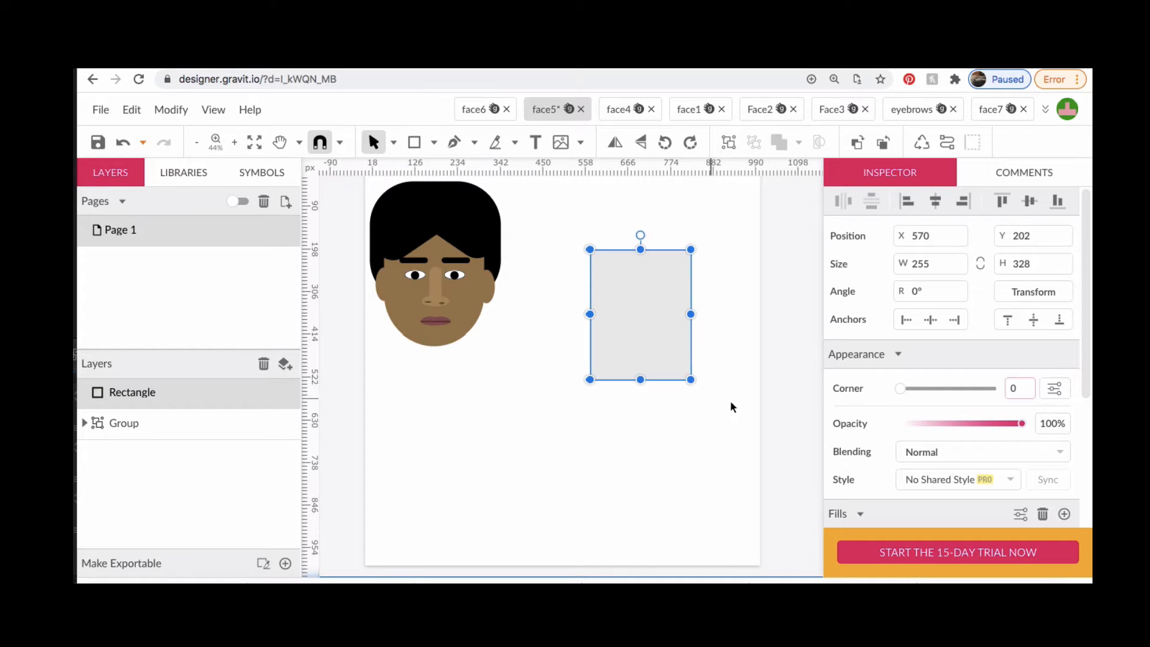
Round the grey rectangle's corners to 128 and fill the shape with brown #8A642B
{"action": "left_click_drag", "start_coordinate": [899, 388], "coordinate": [1085, 469]}
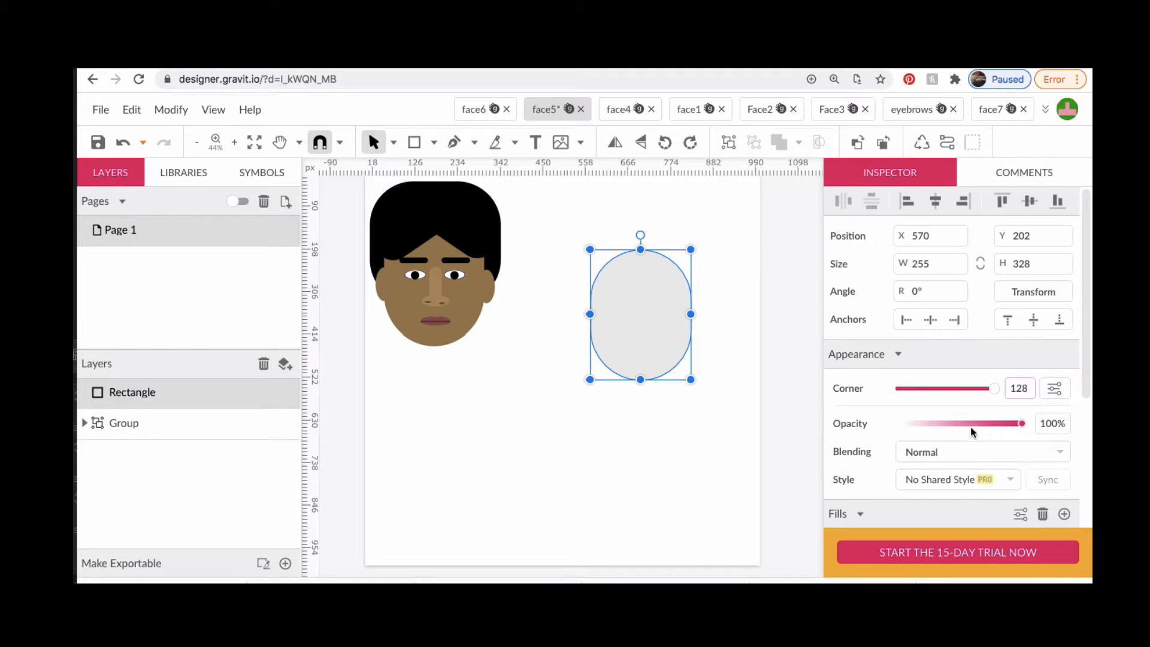
{"action": "scroll", "coordinate": [971, 426], "scroll_direction": "down", "scroll_amount": 3}
{"action": "left_click", "coordinate": [847, 383]}
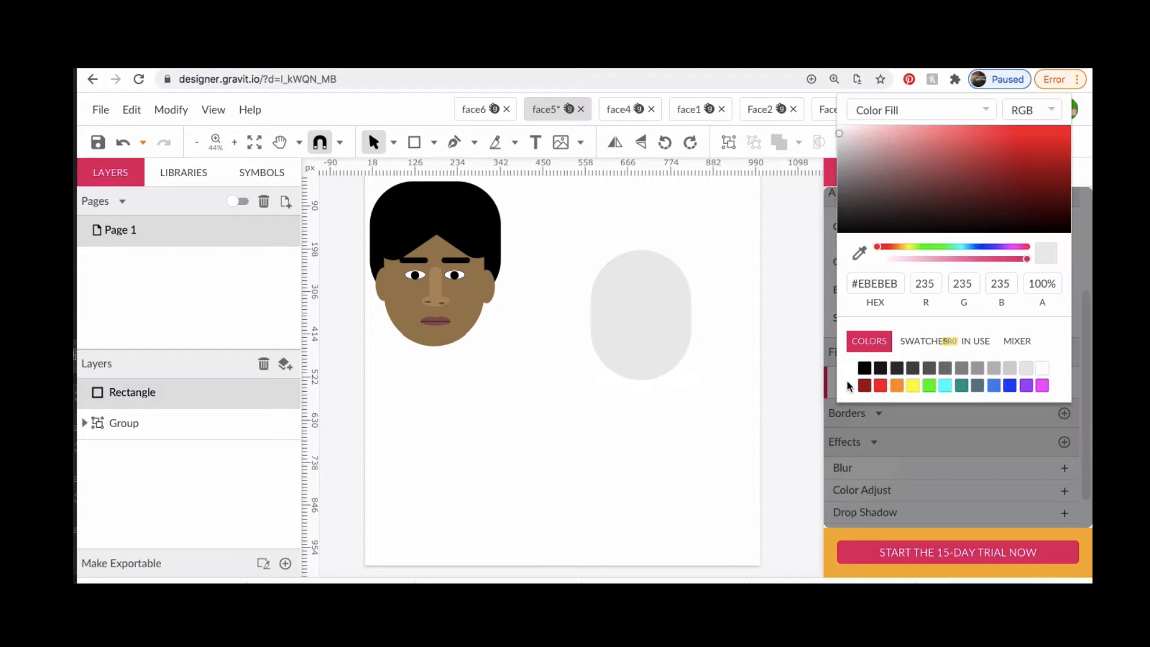
{"action": "left_click", "coordinate": [897, 386]}
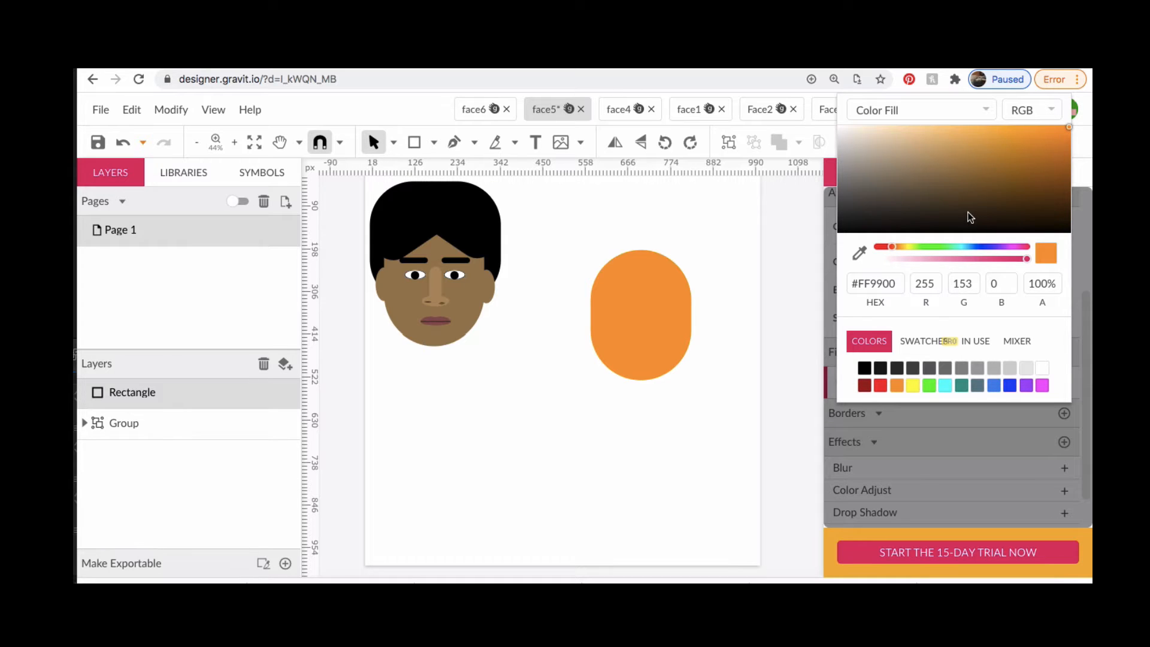
{"action": "left_click", "coordinate": [1056, 193]}
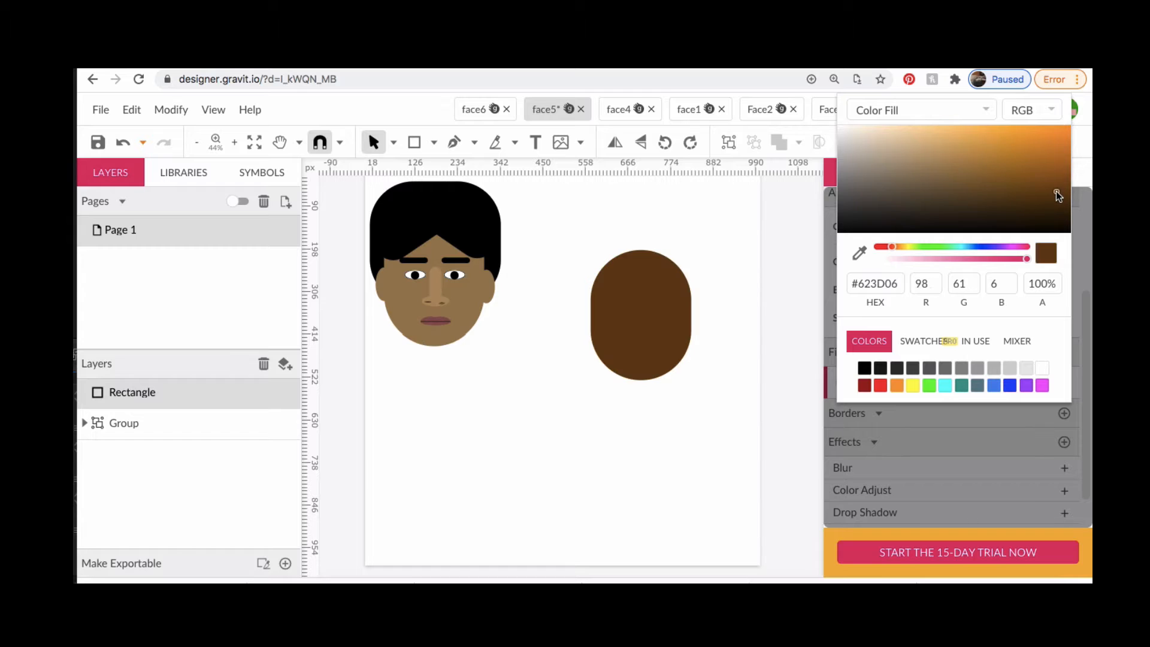
{"action": "left_click", "coordinate": [1019, 193]}
{"action": "left_click", "coordinate": [998, 175]}
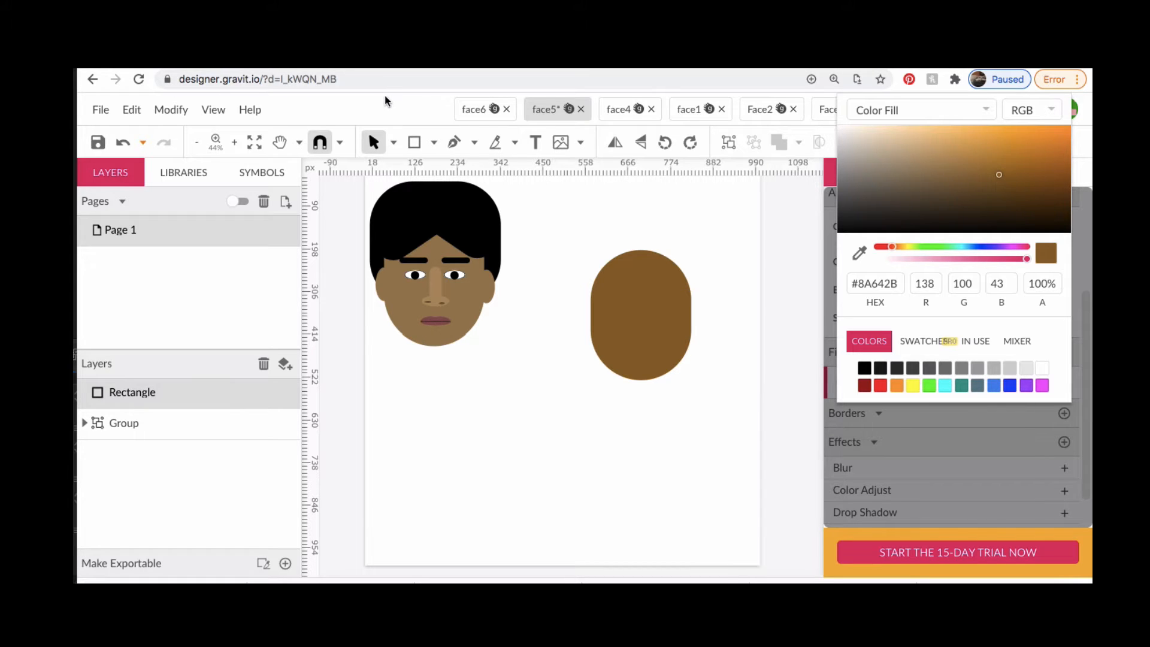
Draw a small flat ellipse for the left eye on the brown face, with a black border of 1 and a white fill
{"action": "left_click", "coordinate": [433, 142]}
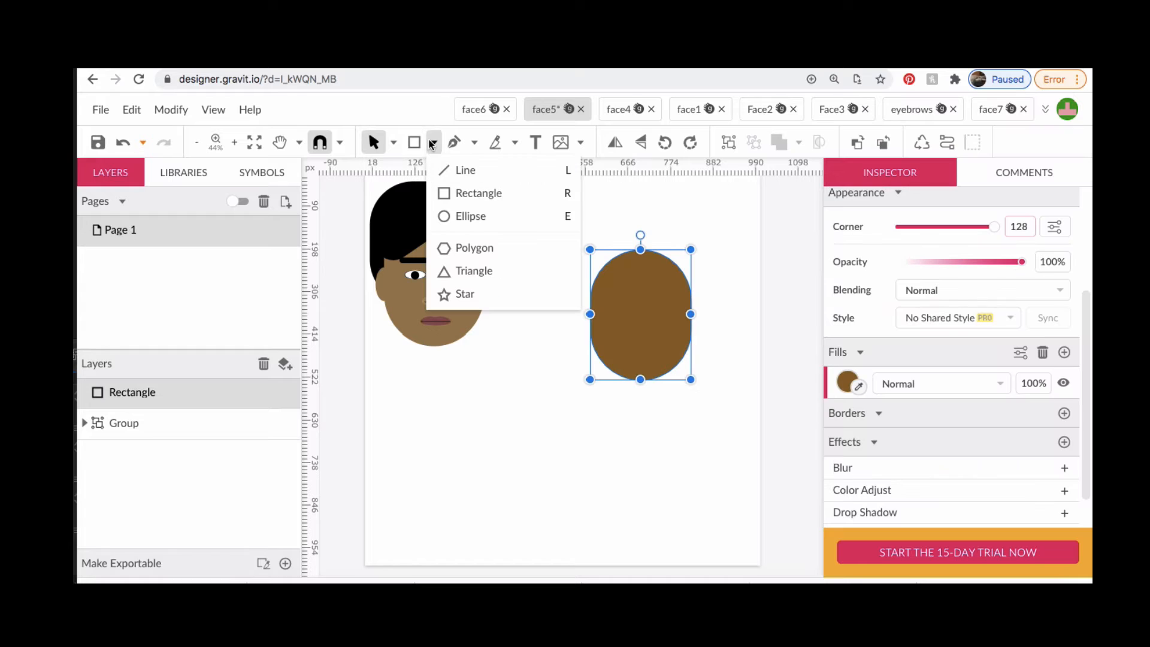
{"action": "left_click", "coordinate": [457, 215]}
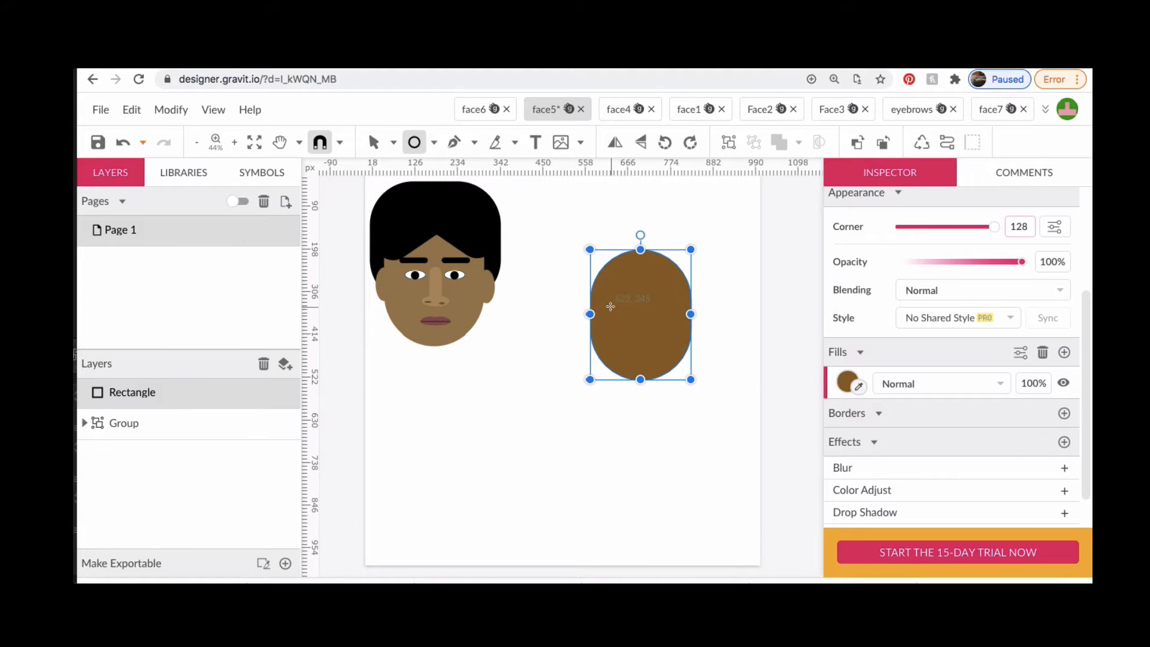
{"action": "scroll", "coordinate": [611, 306], "scroll_direction": "up", "scroll_amount": 3}
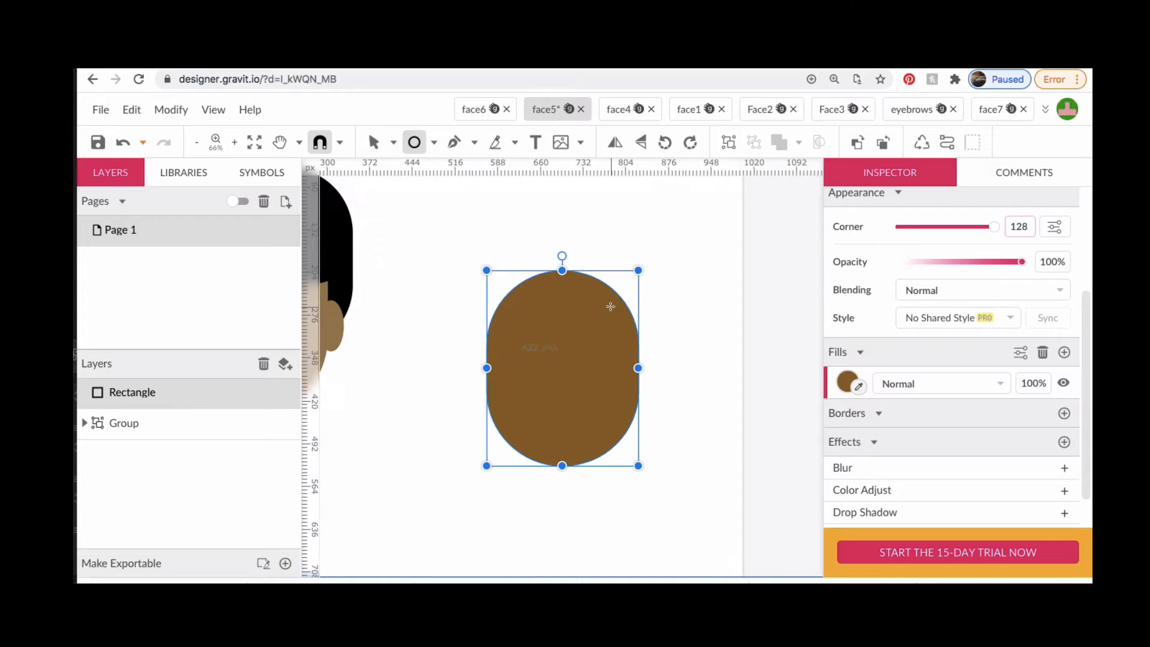
{"action": "scroll", "coordinate": [413, 320], "scroll_direction": "left", "scroll_amount": 5}
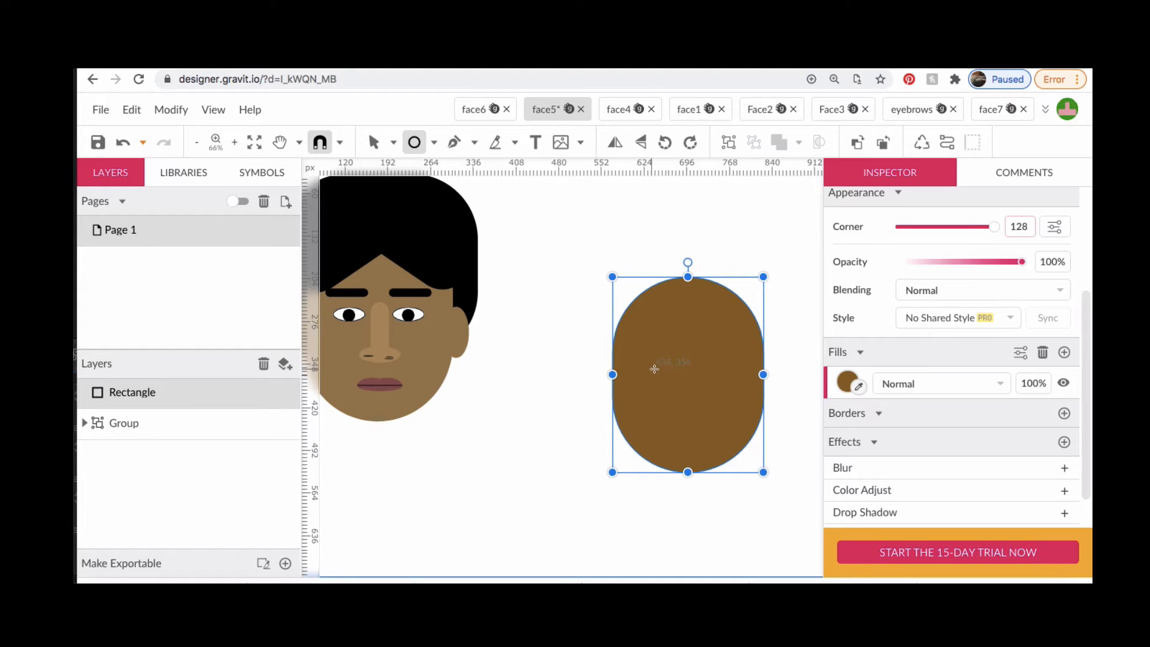
{"action": "left_click_drag", "start_coordinate": [653, 369], "coordinate": [682, 380]}
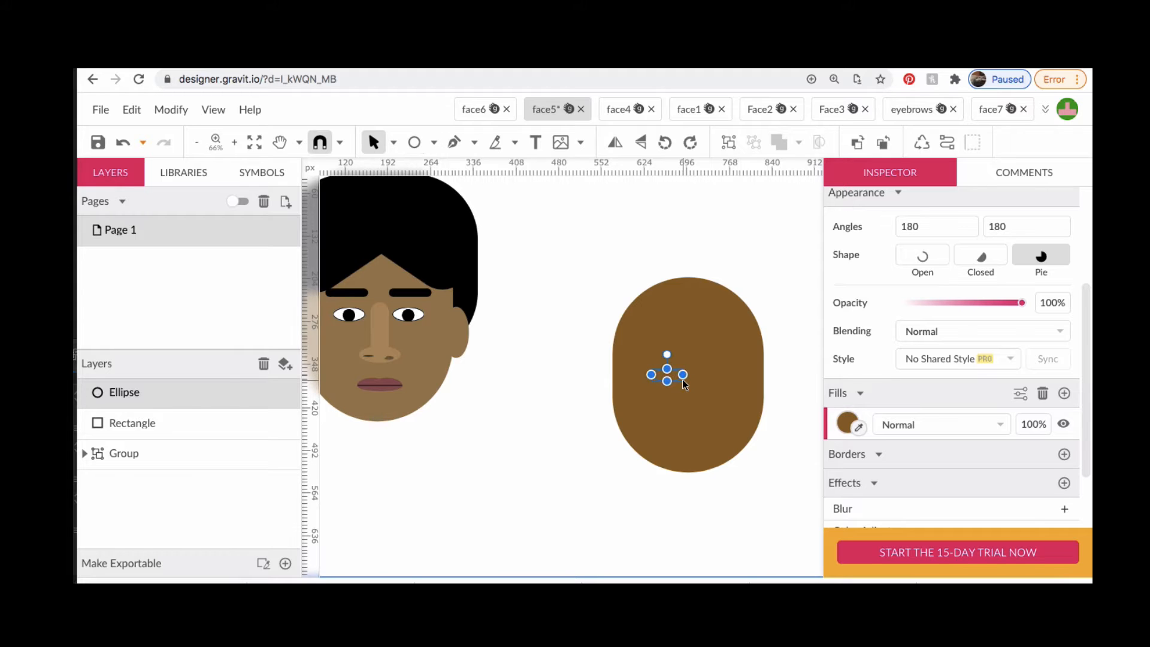
{"action": "left_click", "coordinate": [1064, 454]}
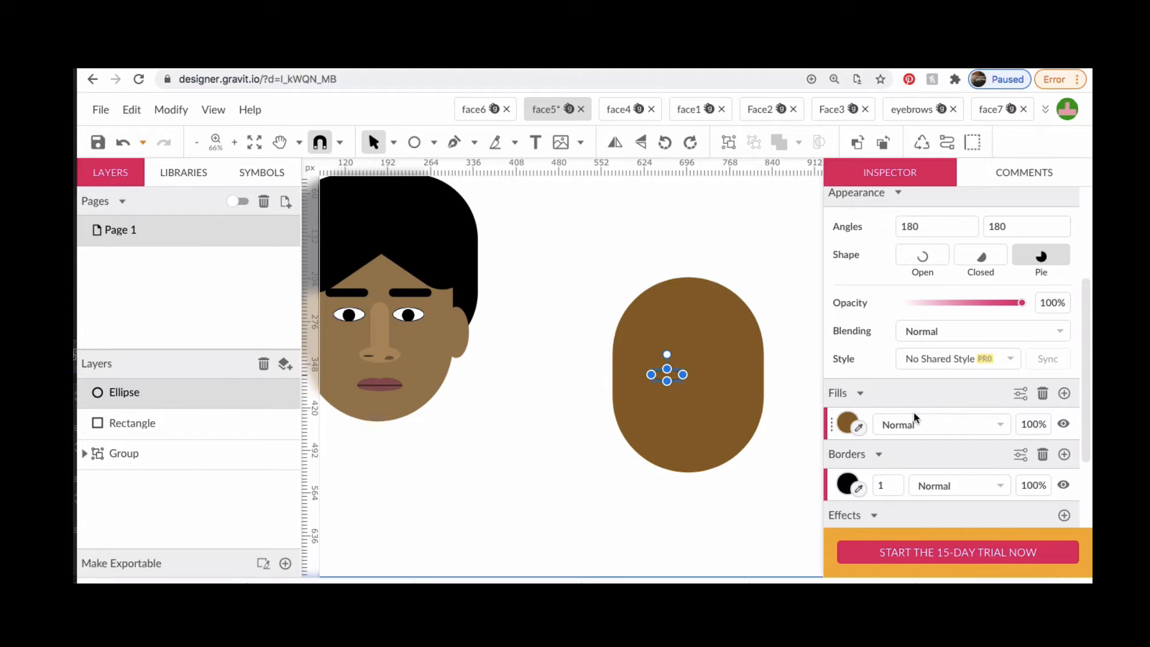
{"action": "left_click", "coordinate": [847, 422]}
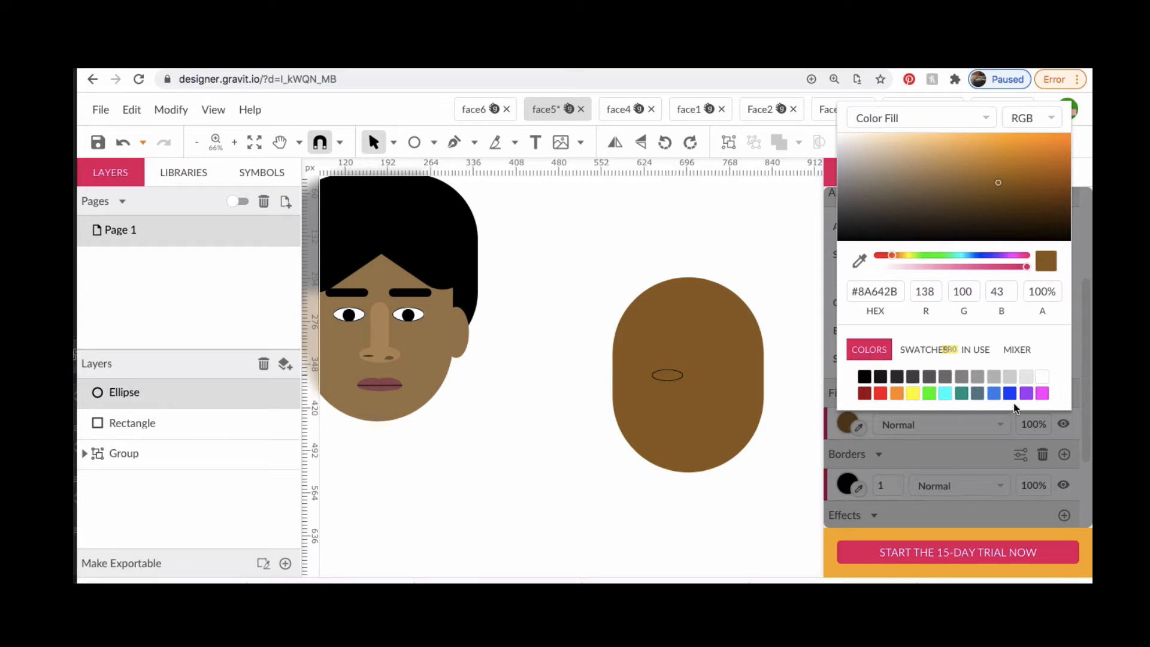
{"action": "left_click", "coordinate": [1042, 378]}
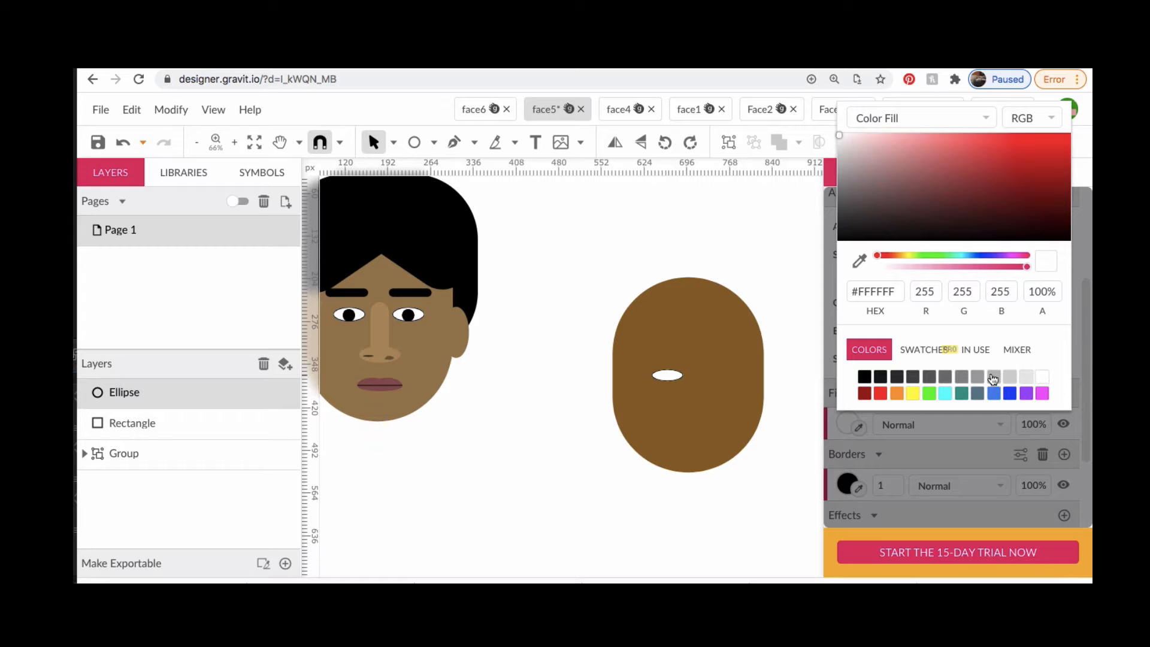
Draw a small circular pupil in the middle of the white eye ellipse and fill it with black #000000
{"action": "left_click", "coordinate": [414, 144]}
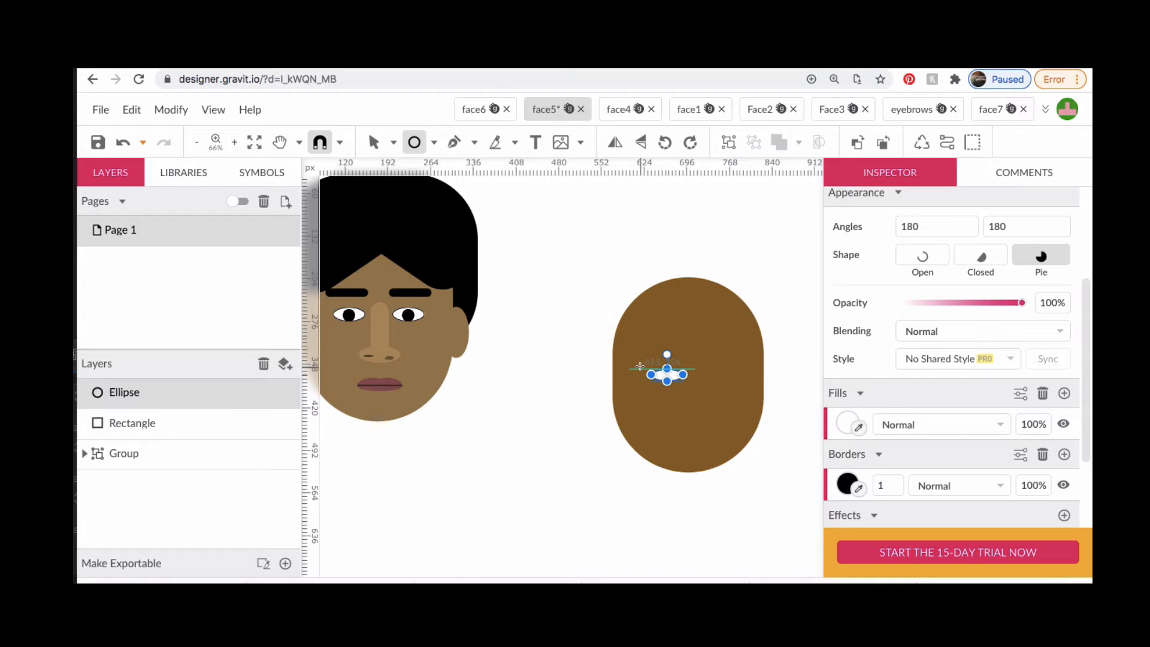
{"action": "key", "text": "super+equal"}
{"action": "key", "text": "super+equal"}
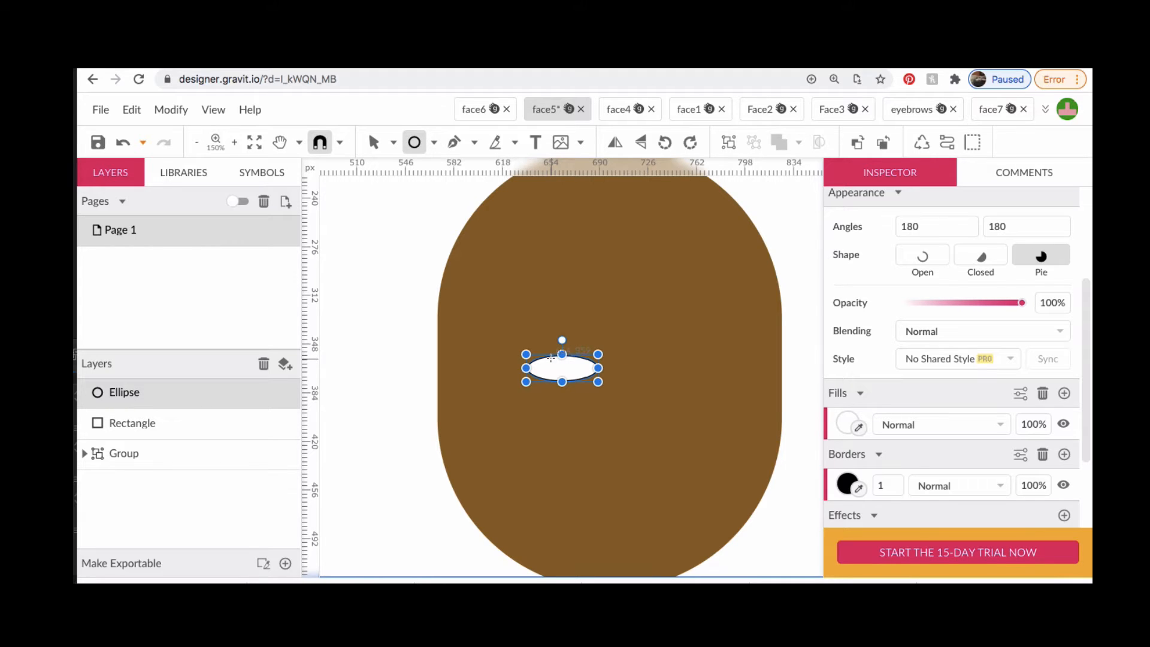
{"action": "left_click_drag", "start_coordinate": [551, 357], "coordinate": [572, 377]}
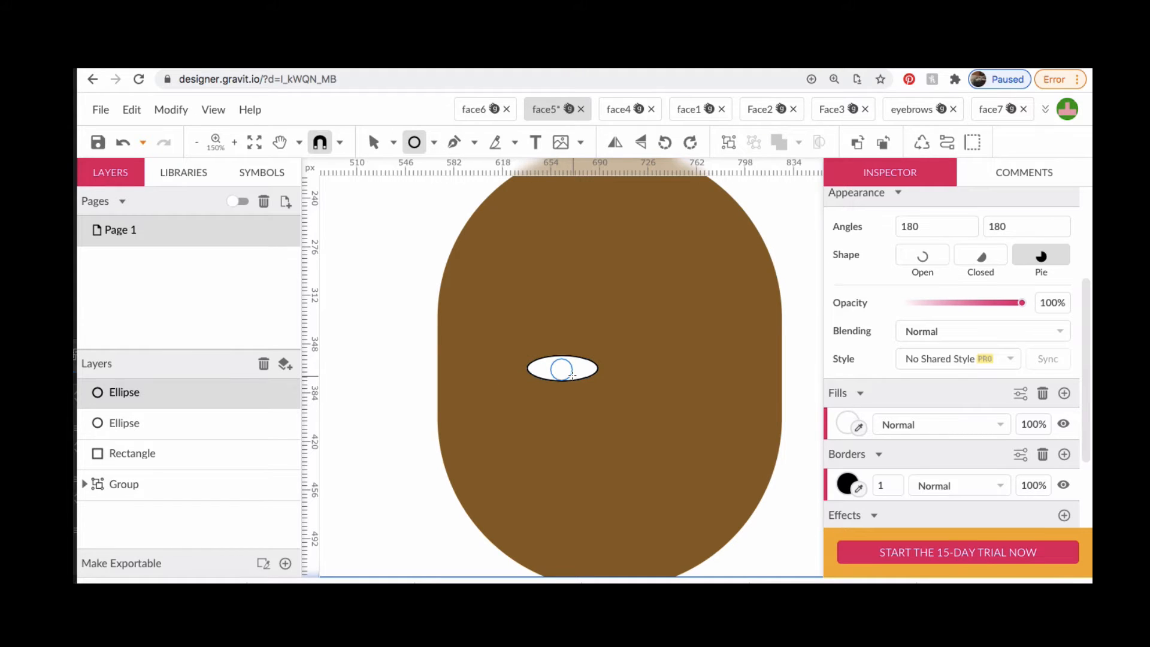
{"action": "key", "text": "v"}
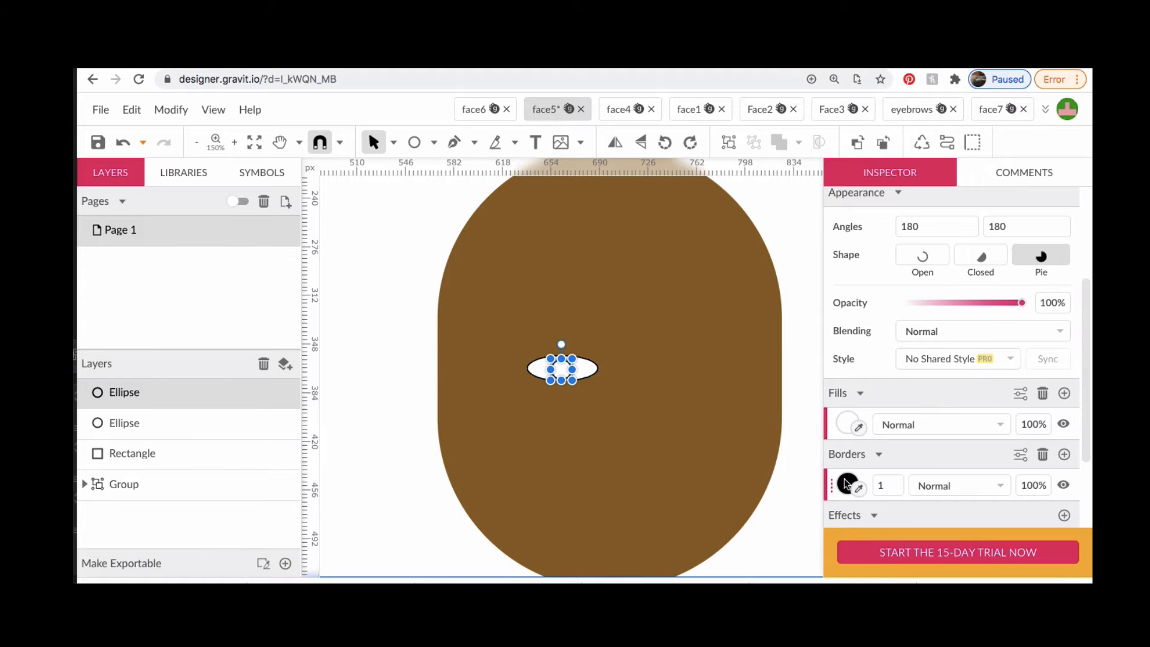
{"action": "left_click", "coordinate": [847, 424]}
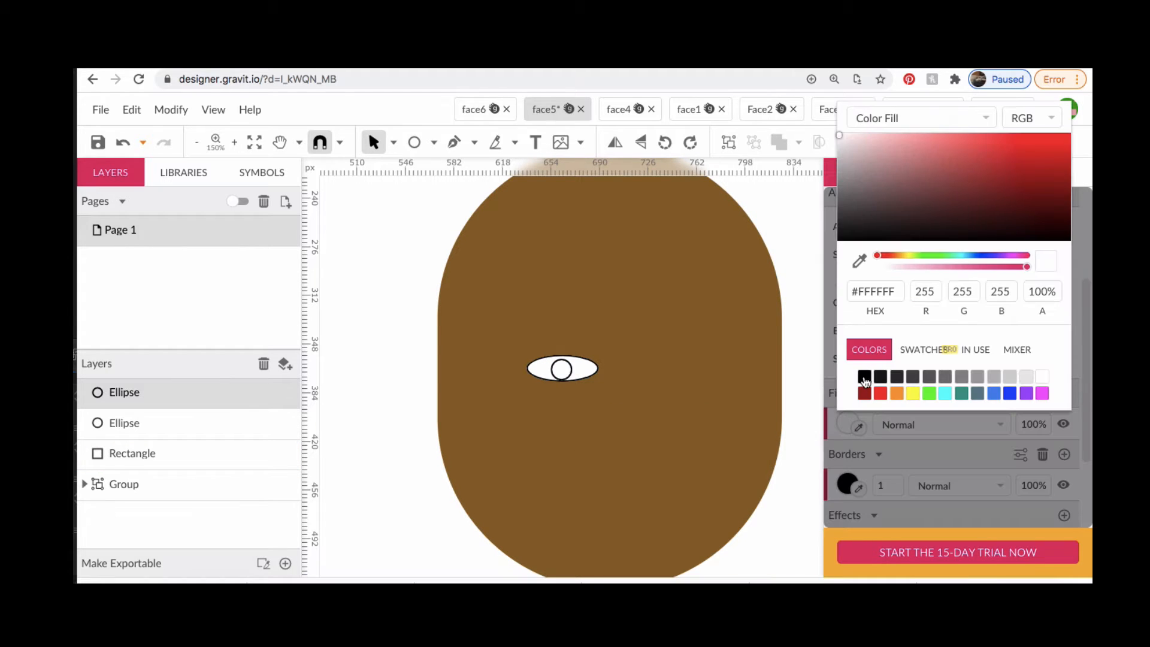
{"action": "left_click", "coordinate": [865, 378]}
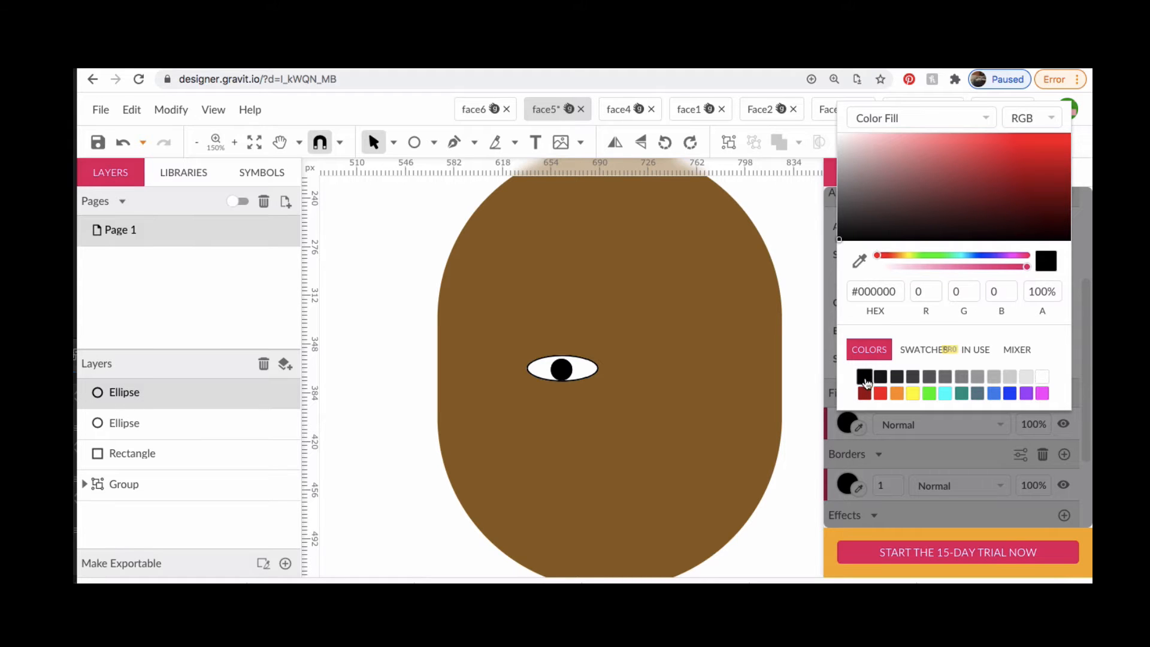
Duplicate the eye ellipse and its pupil together onto the right half of the face, level with the original
{"action": "left_click", "coordinate": [561, 371]}
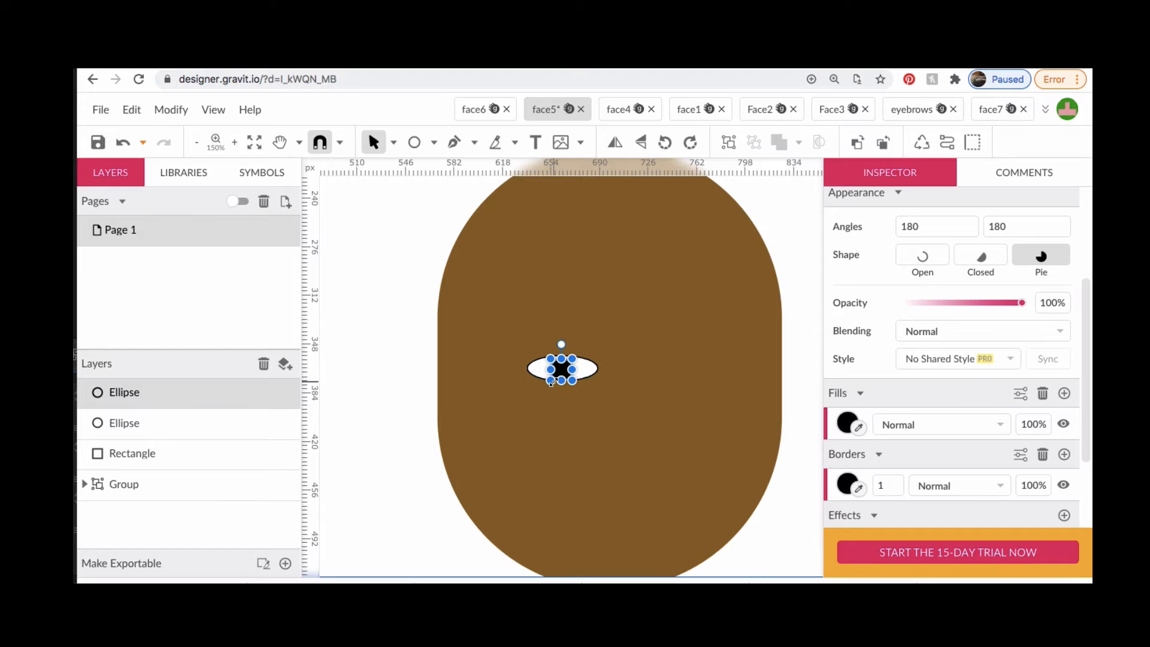
{"action": "left_click", "coordinate": [583, 374], "text": "shift"}
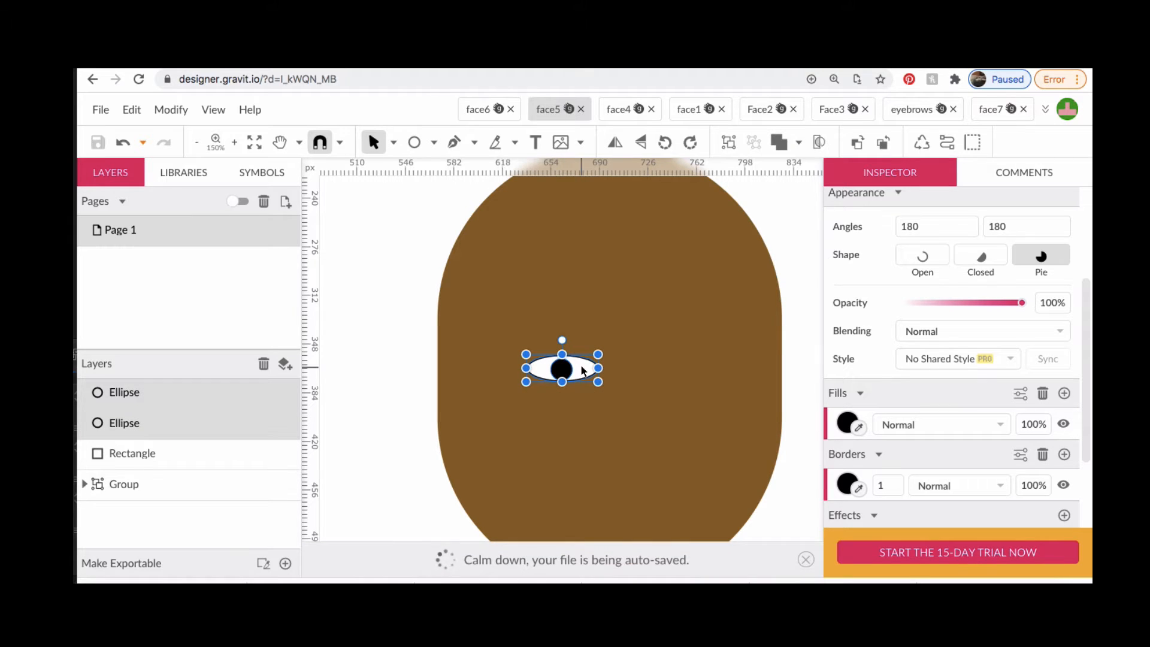
{"action": "left_click_drag", "start_coordinate": [584, 373], "coordinate": [704, 375]}
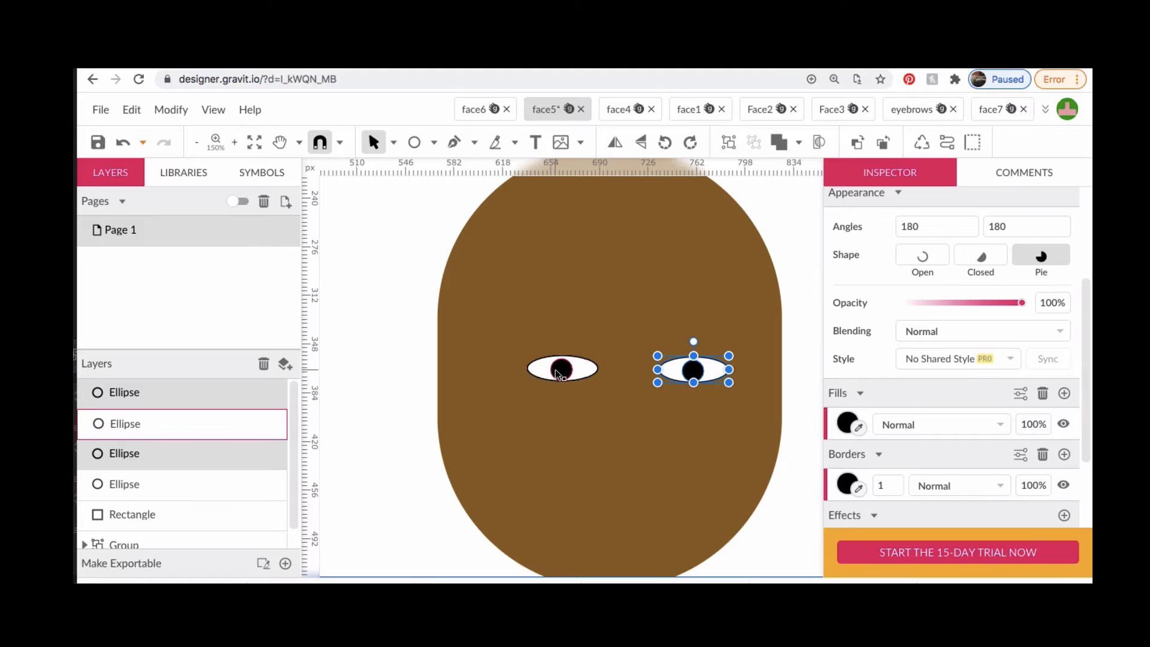
Nudge the left eye and its pupil together further left on the face
{"action": "left_click", "coordinate": [560, 374]}
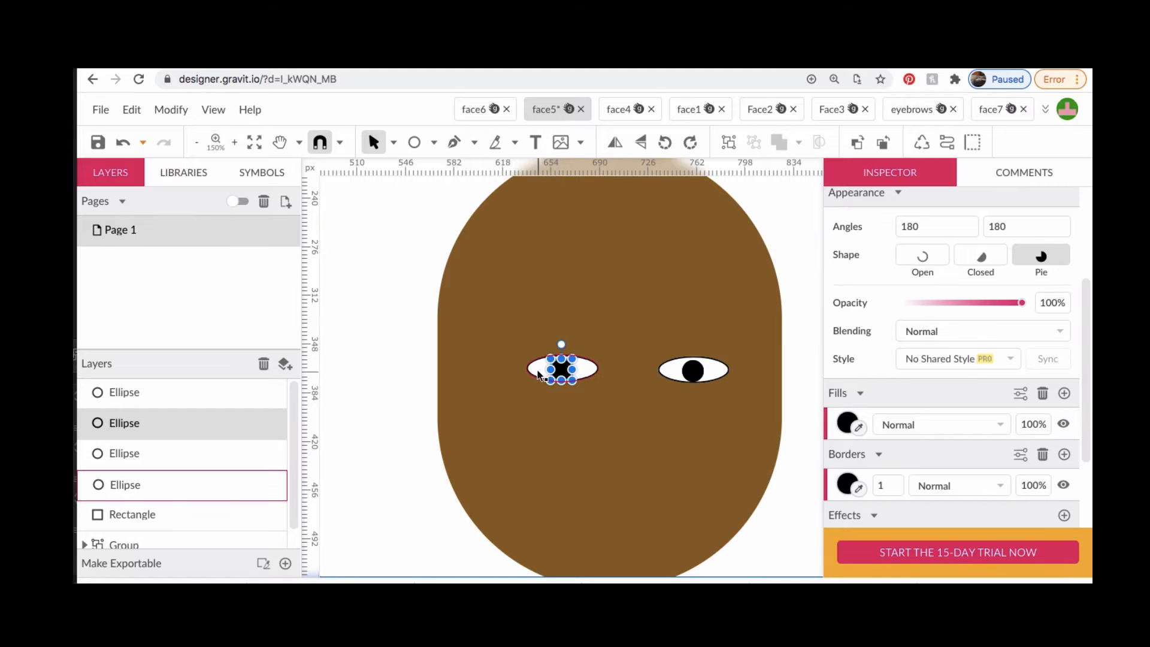
{"action": "left_click", "coordinate": [538, 376], "text": "shift"}
{"action": "key", "text": "Left"}
{"action": "key", "text": "Left"}
{"action": "key", "text": "Left"}
{"action": "key", "text": "Left"}
{"action": "key", "text": "Left"}
{"action": "key", "text": "Left"}
{"action": "key", "text": "Left"}
{"action": "key", "text": "Left"}
{"action": "key", "text": "Left"}
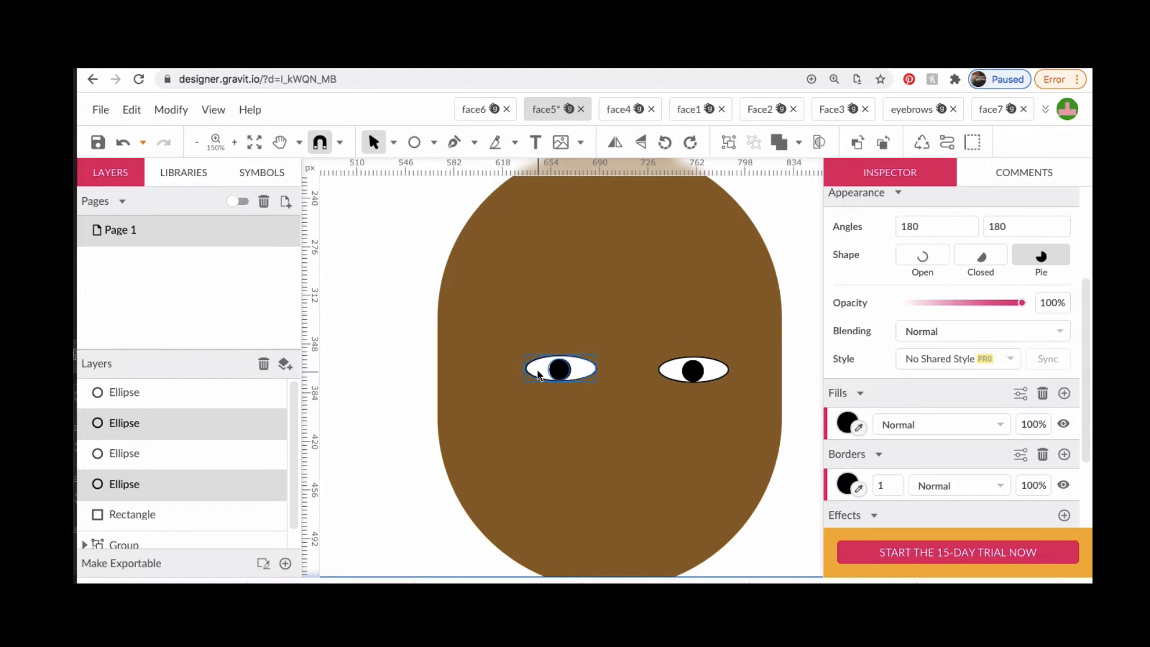
{"action": "key", "text": "Left"}
{"action": "key", "text": "Left"}
{"action": "key", "text": "Left"}
{"action": "key", "text": "Left"}
{"action": "key", "text": "Left"}
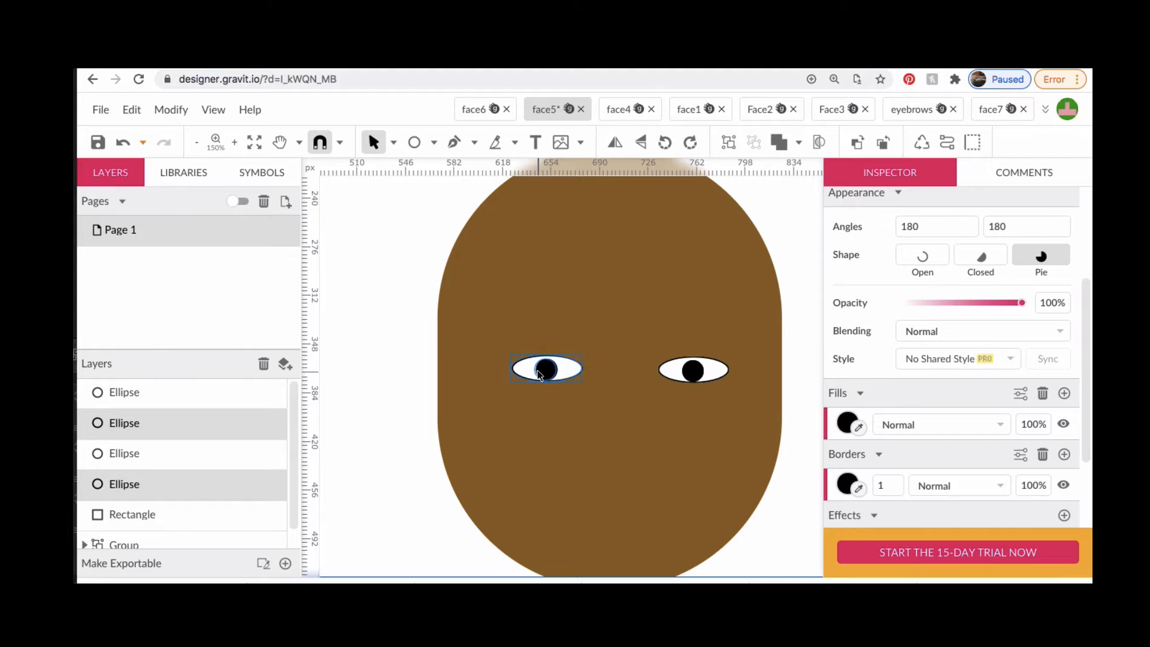
Draw a thin rectangular eyebrow above the left eye, filled with black #000000 and with its corners rounded to 5
{"action": "left_click", "coordinate": [414, 143]}
{"action": "left_click", "coordinate": [434, 144]}
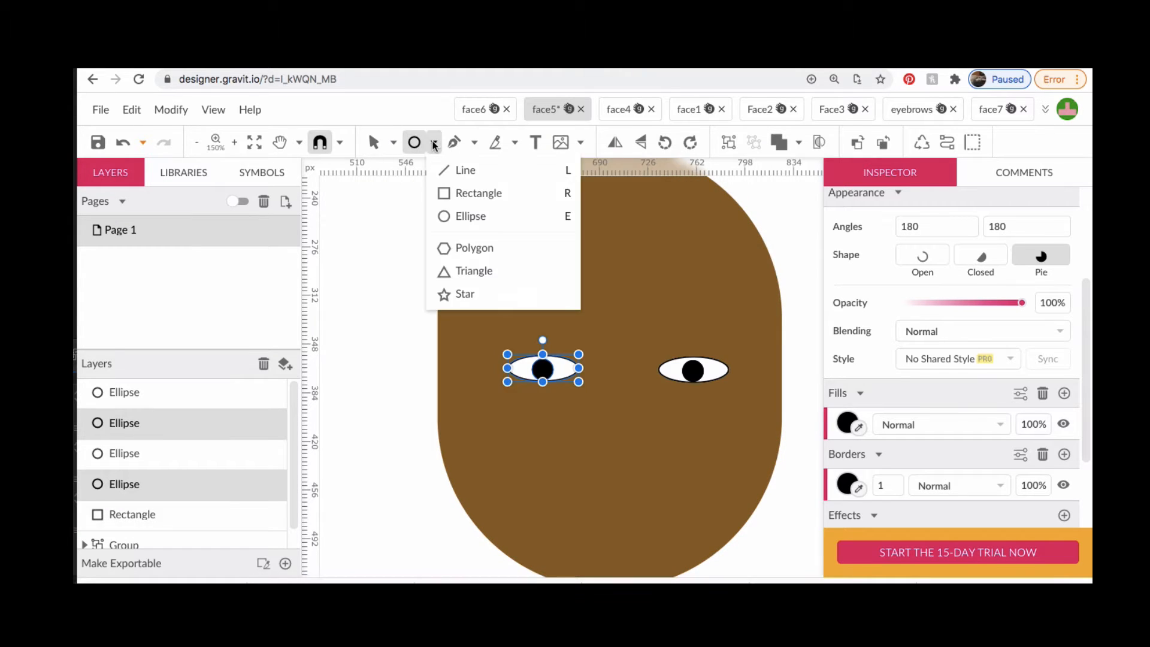
{"action": "left_click", "coordinate": [455, 190]}
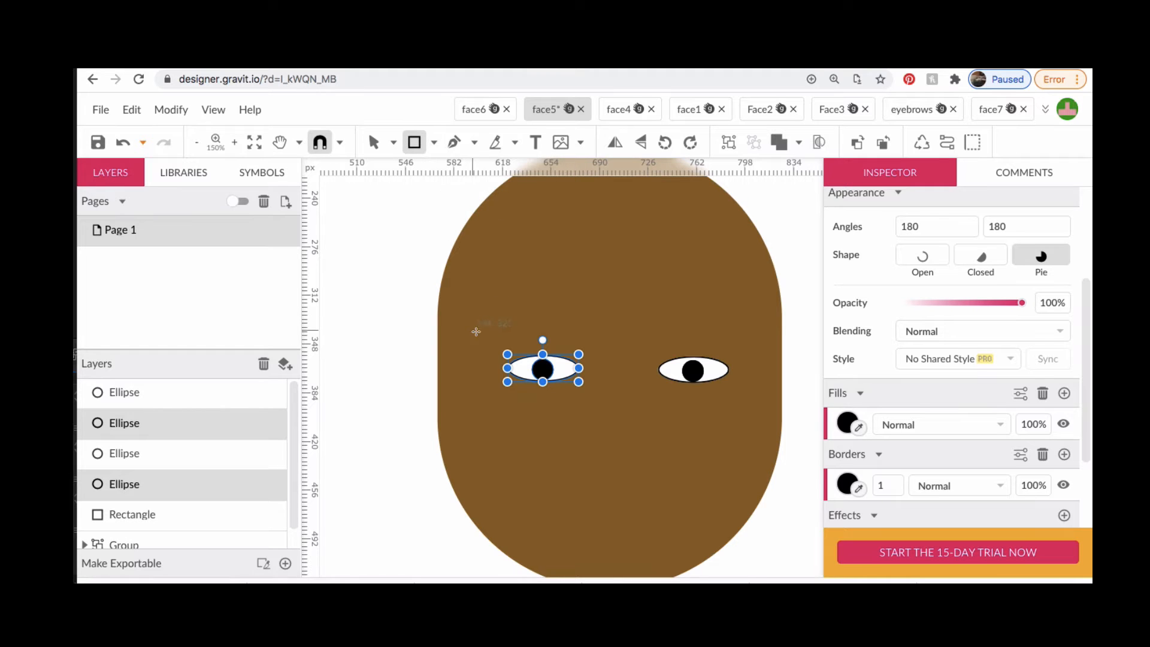
{"action": "left_click_drag", "start_coordinate": [491, 312], "coordinate": [587, 326]}
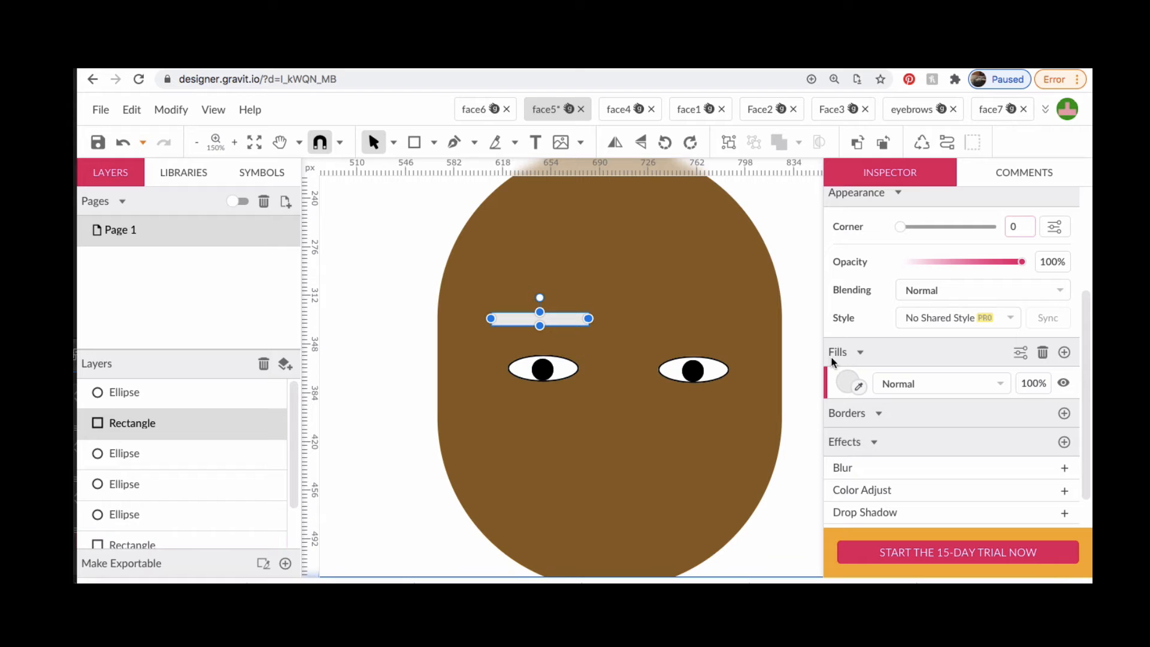
{"action": "left_click", "coordinate": [845, 382]}
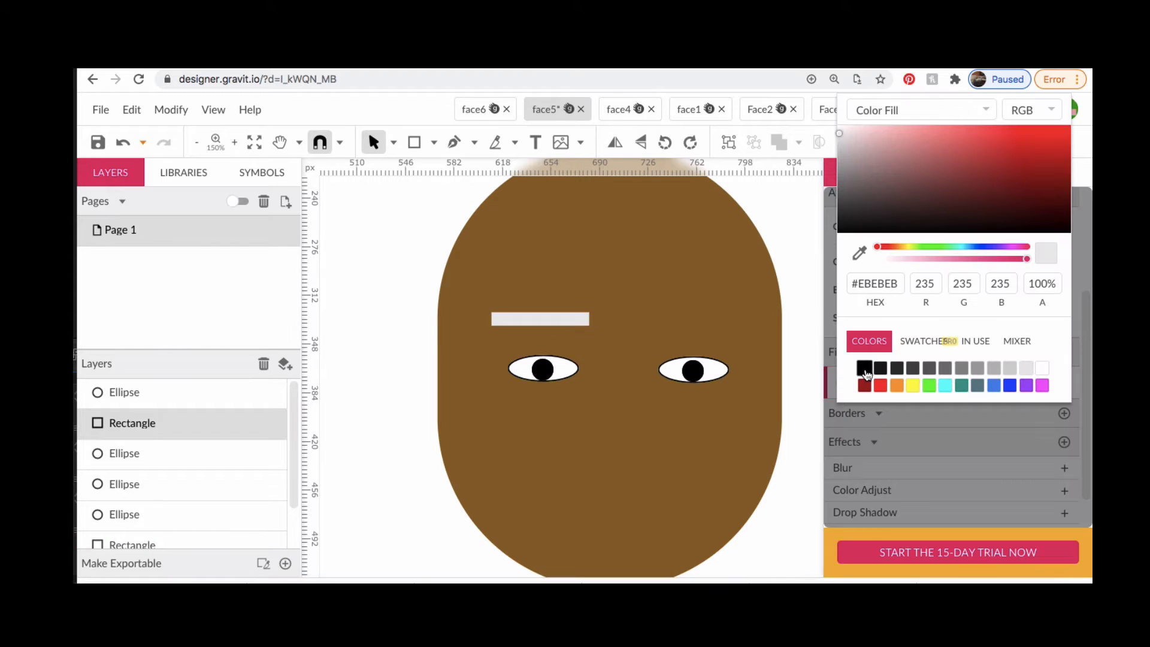
{"action": "left_click", "coordinate": [864, 369]}
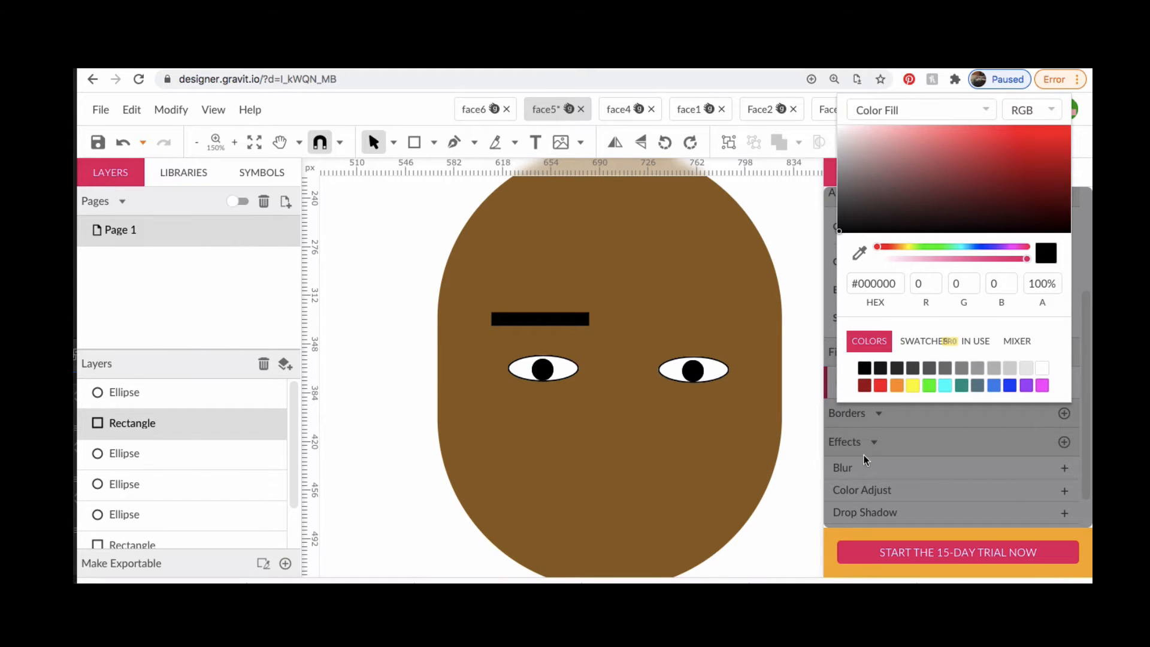
{"action": "left_click", "coordinate": [572, 319]}
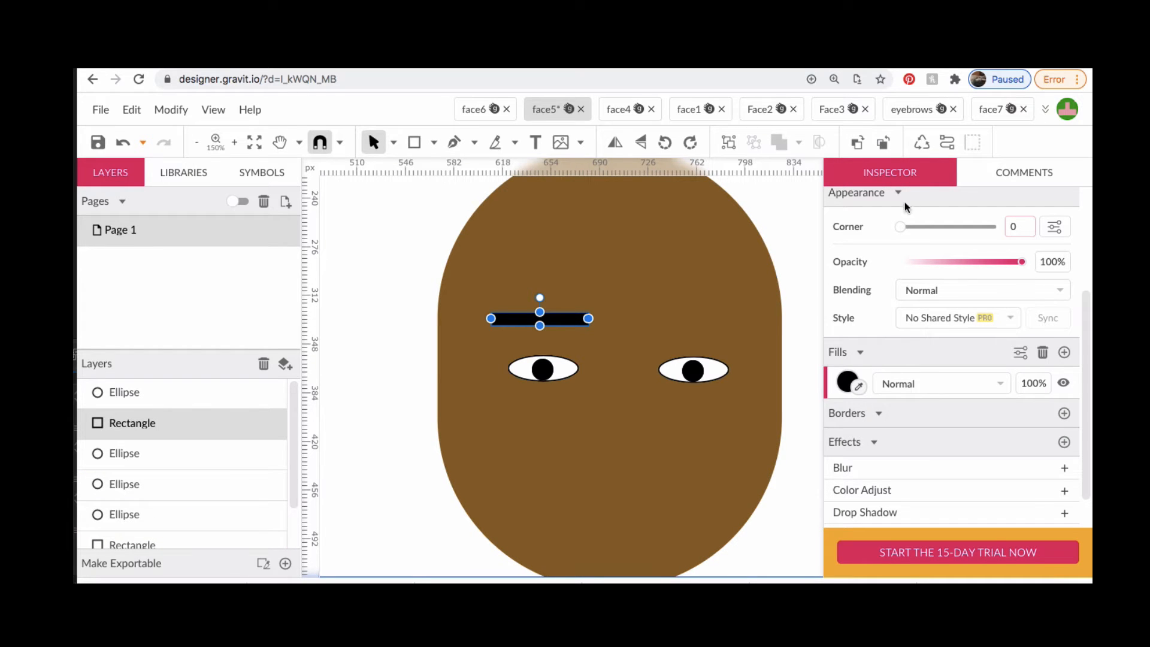
{"action": "left_click_drag", "start_coordinate": [902, 227], "coordinate": [988, 229]}
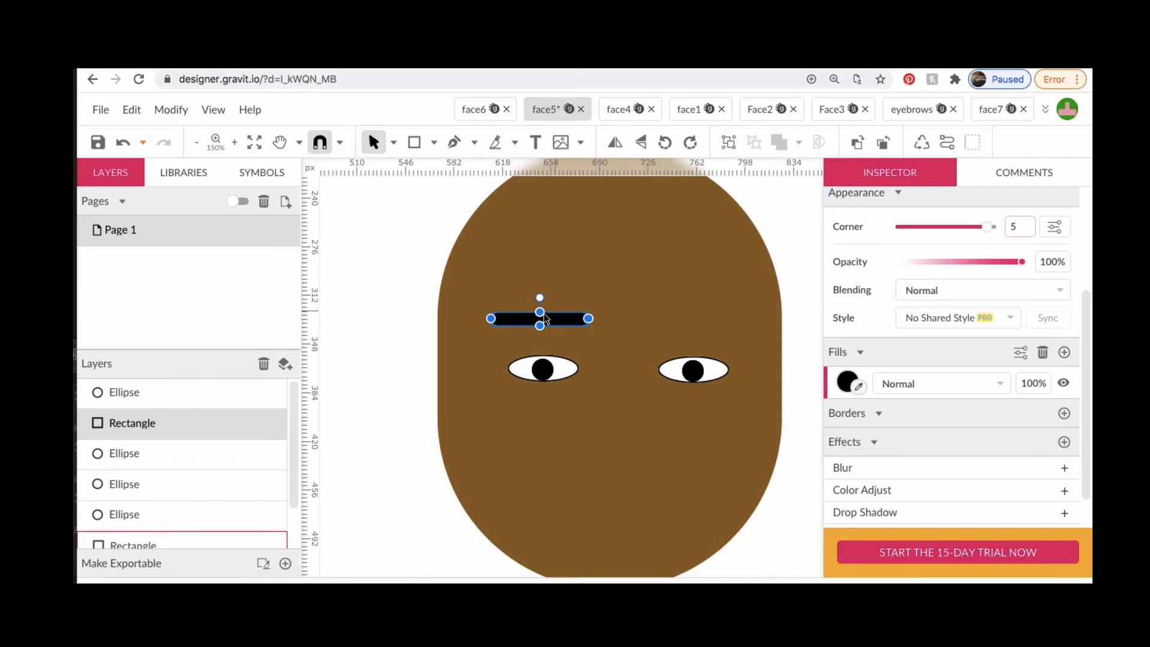
Lower the eyebrow slightly towards the left eye and duplicate it above the right eye
{"action": "left_click_drag", "start_coordinate": [554, 318], "coordinate": [552, 328]}
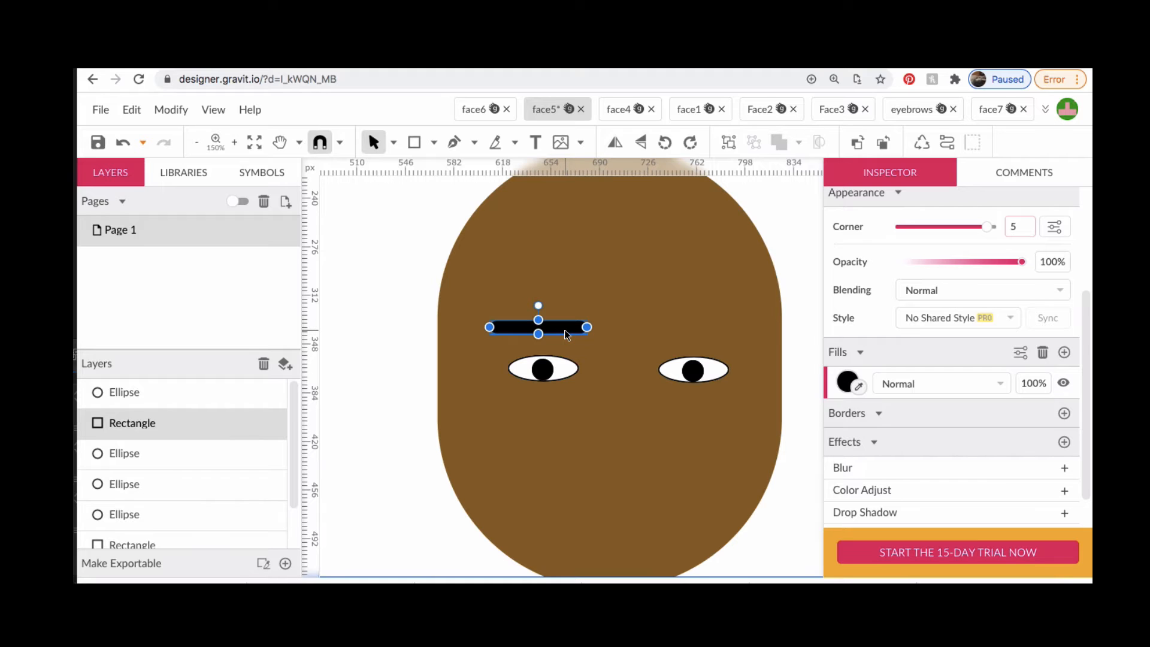
{"action": "key", "text": "alt"}
{"action": "left_click_drag", "start_coordinate": [564, 329], "coordinate": [718, 331]}
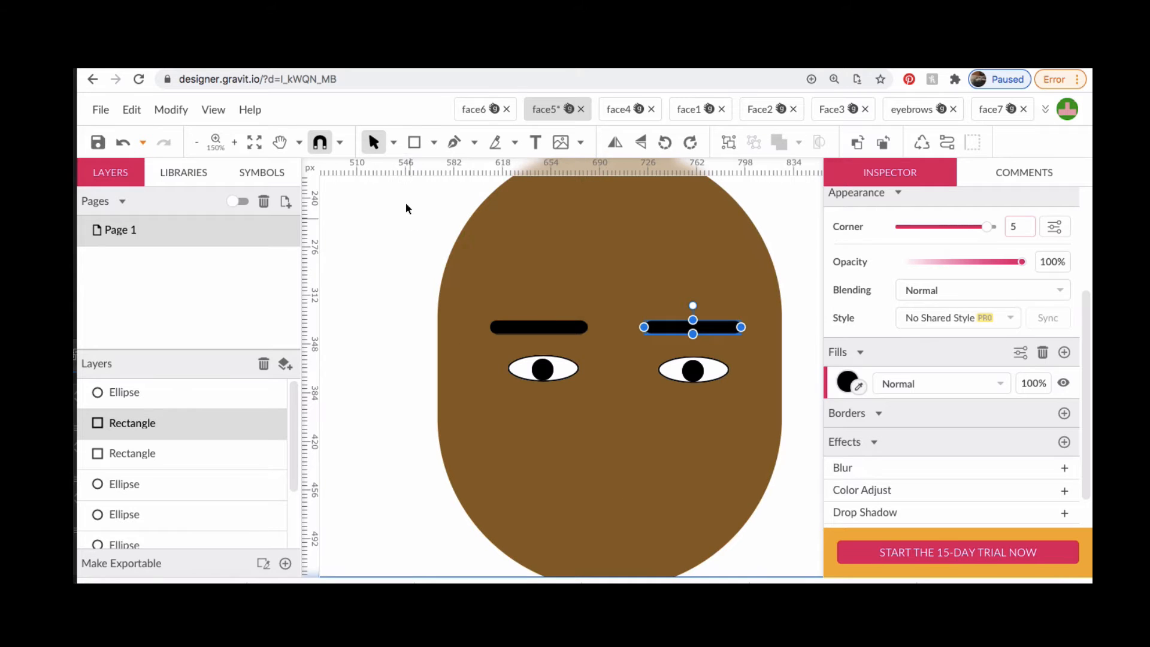
Draw a vertical nose rectangle about 24 px wide and 67 px tall between the eyes, filled with the brown sampled from the face
{"action": "left_click", "coordinate": [413, 143]}
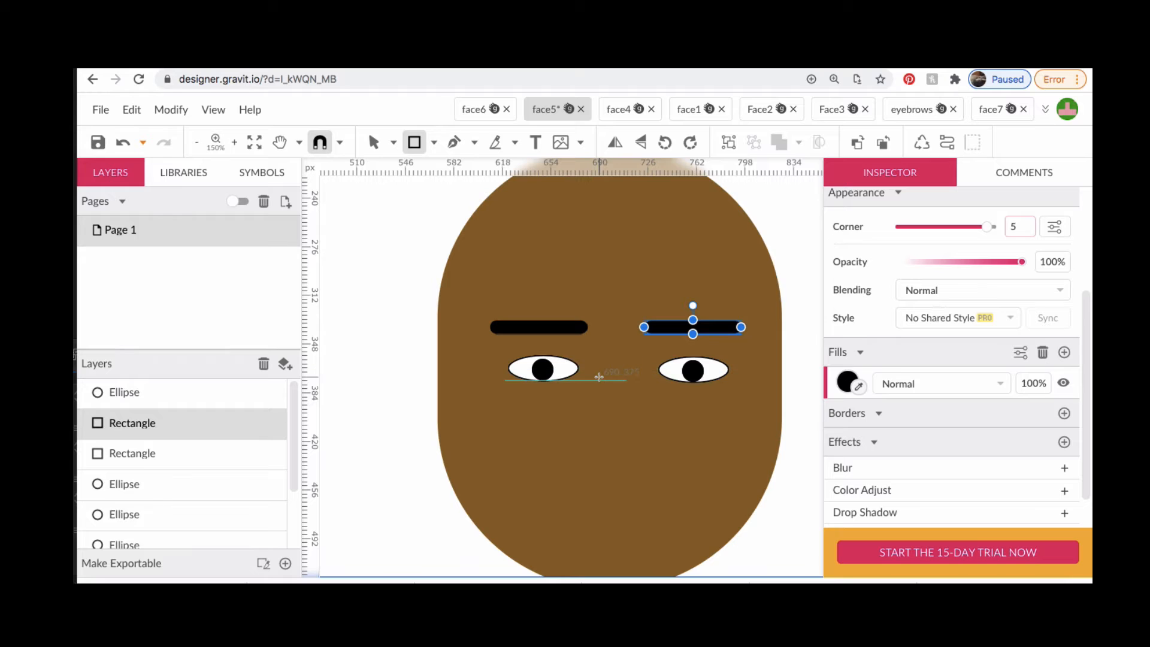
{"action": "left_click_drag", "start_coordinate": [599, 376], "coordinate": [632, 466]}
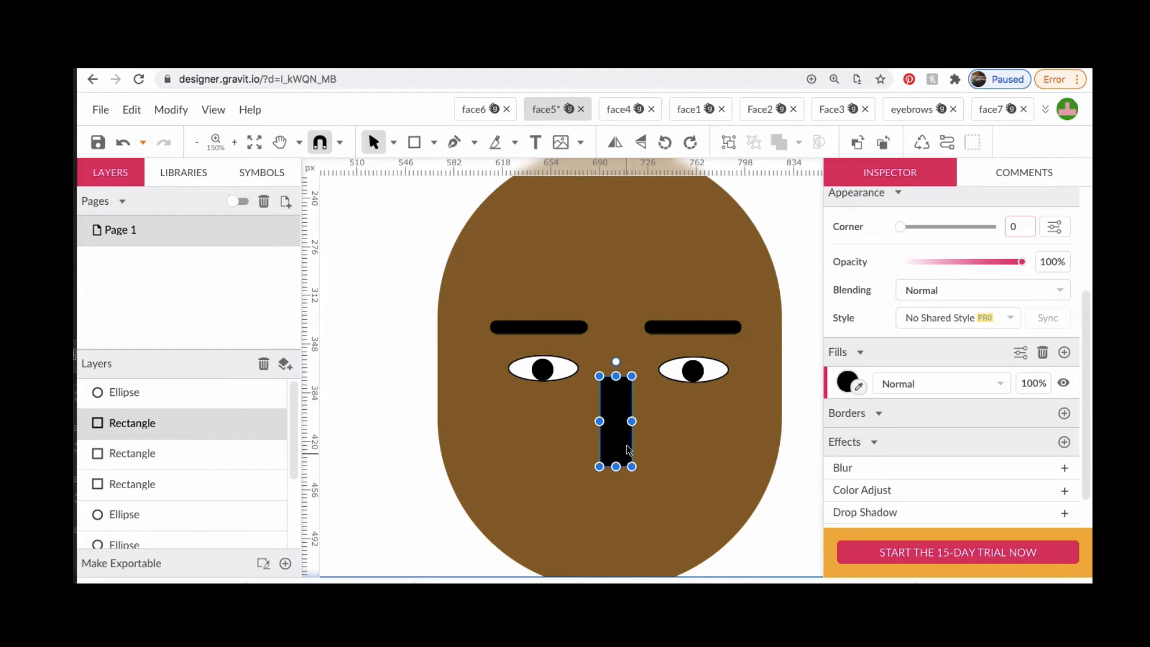
{"action": "left_click", "coordinate": [860, 388]}
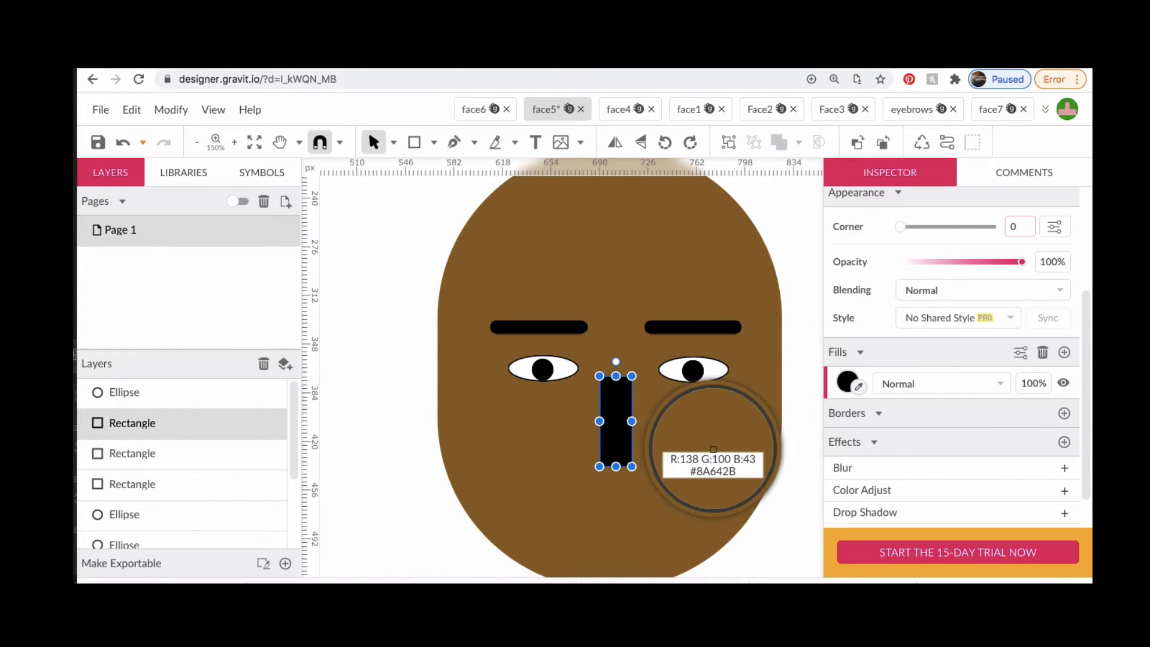
{"action": "left_click", "coordinate": [713, 449]}
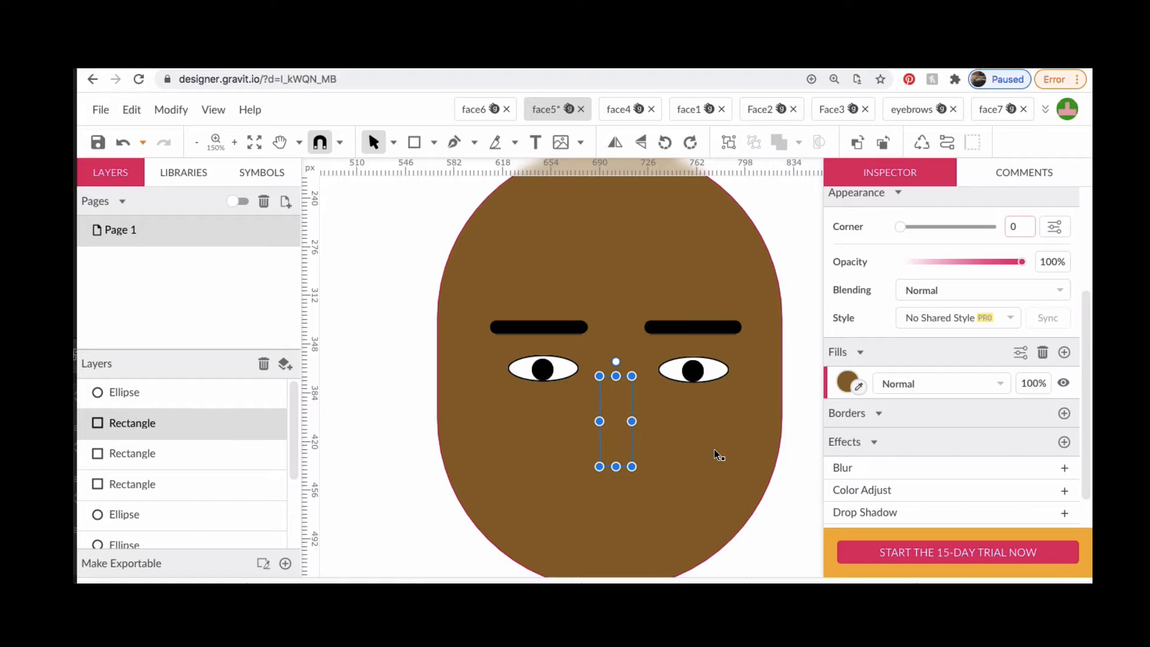
Lighten the nose rectangle's fill to #9B7131 and round its corners to 9
{"action": "left_click", "coordinate": [848, 384]}
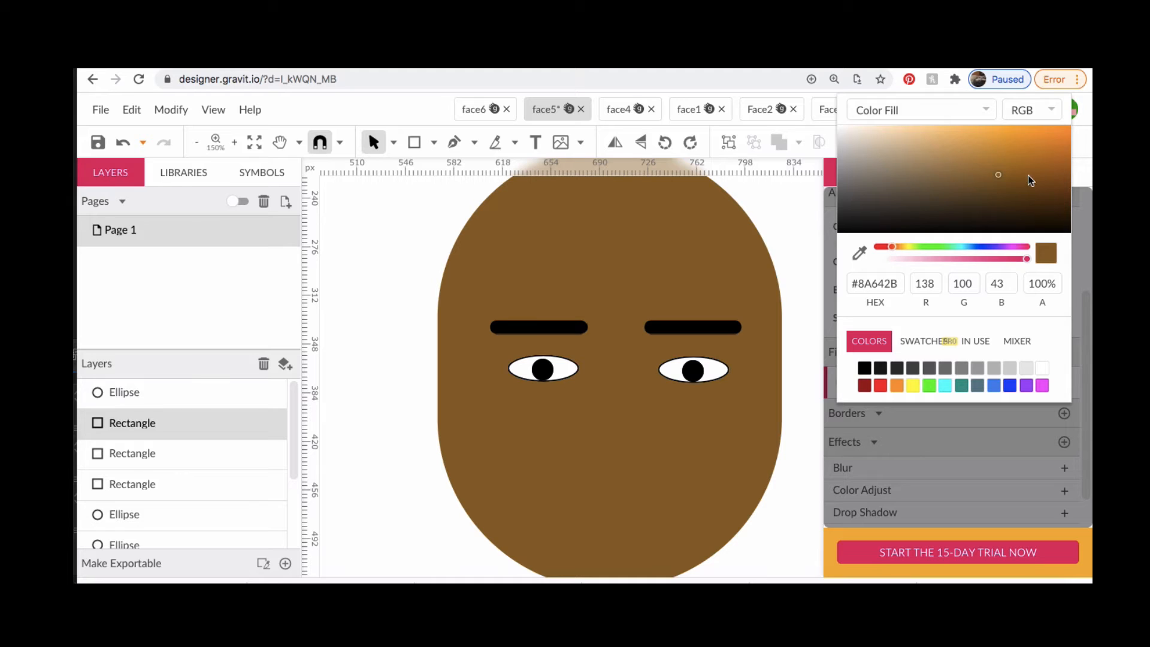
{"action": "left_click", "coordinate": [997, 168]}
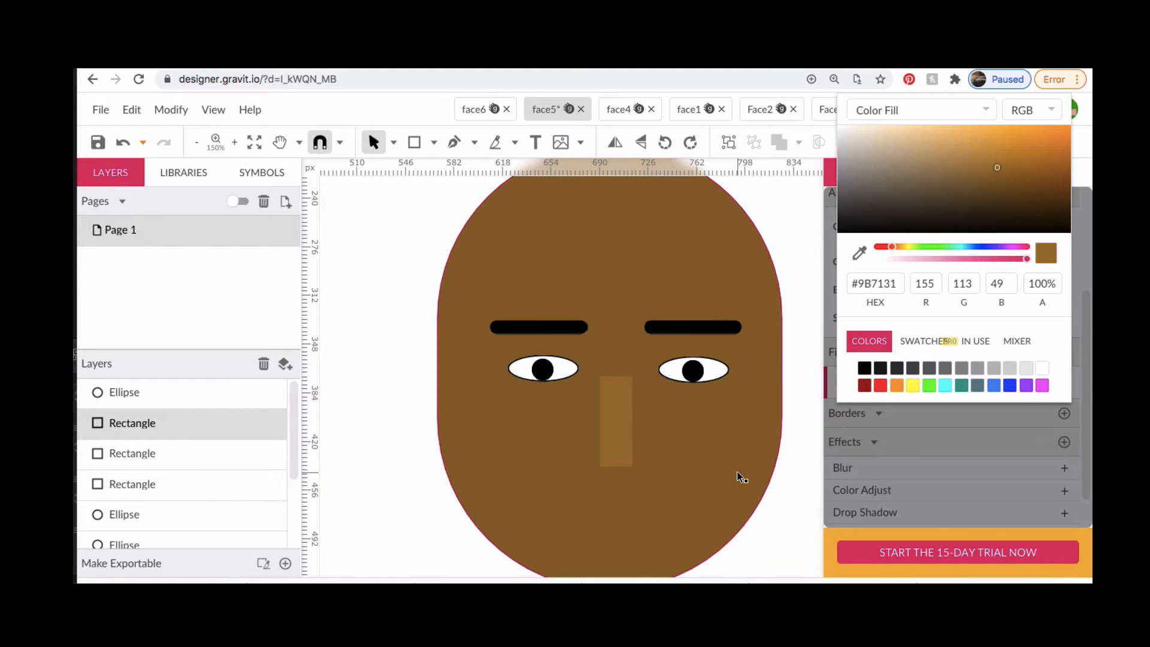
{"action": "left_click", "coordinate": [613, 425]}
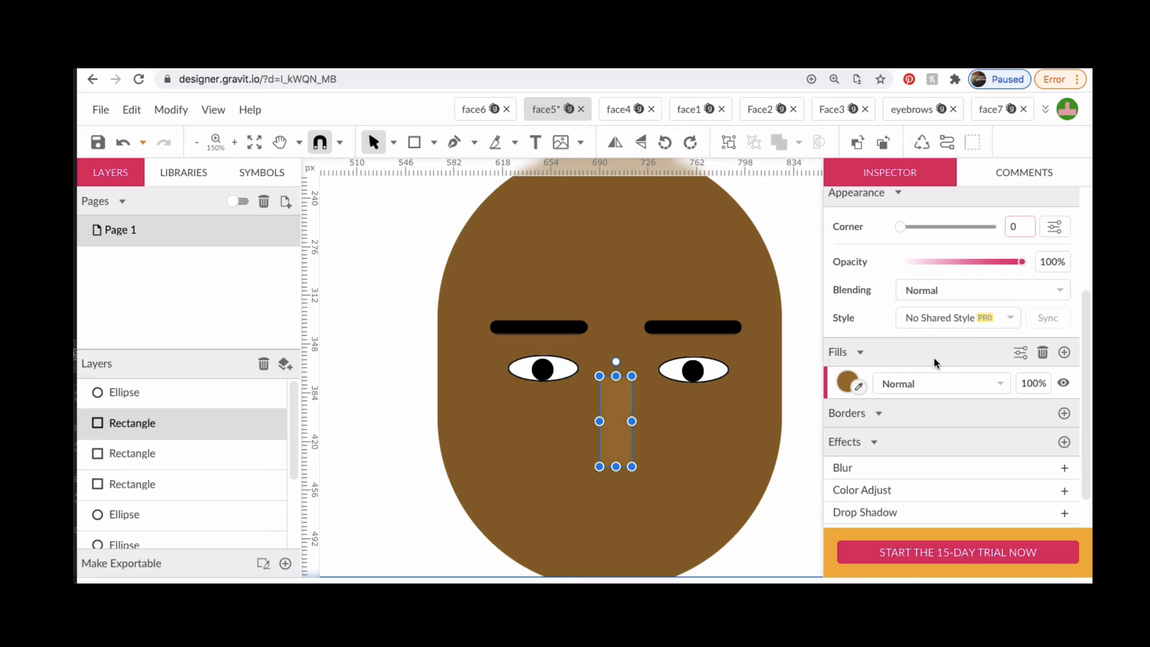
{"action": "left_click_drag", "start_coordinate": [900, 227], "coordinate": [970, 233]}
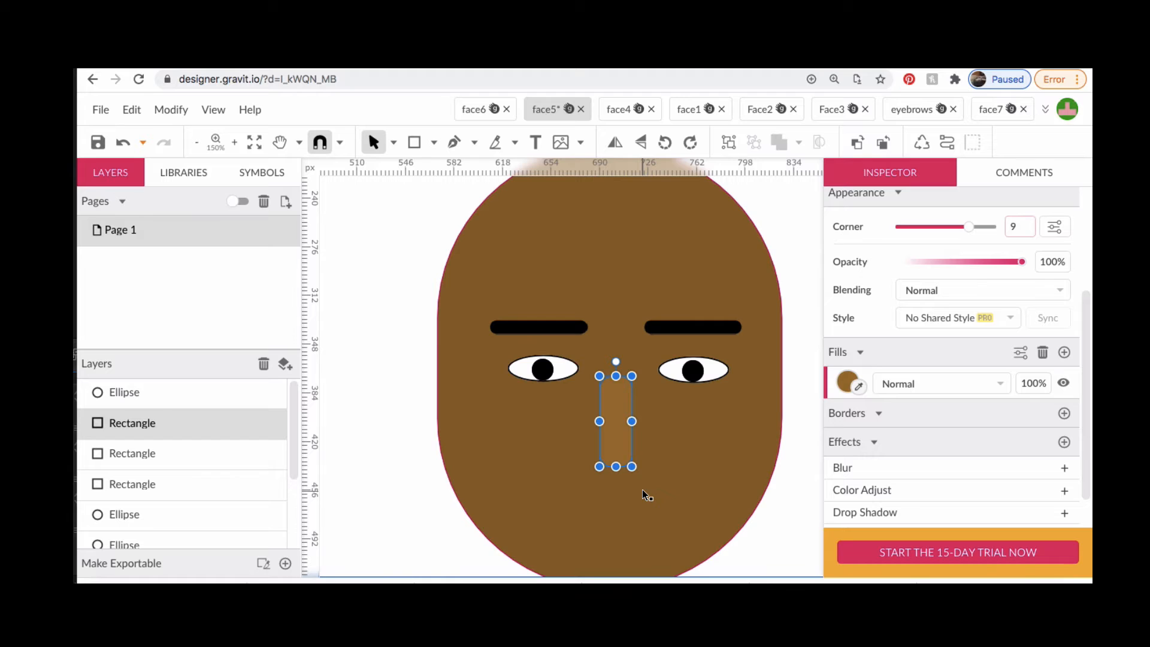
Duplicate the nose rectangle, rotate the copy to horizontal across the nose's lower end, and shorten it slightly from both sides
{"action": "key", "text": "ctrl+z"}
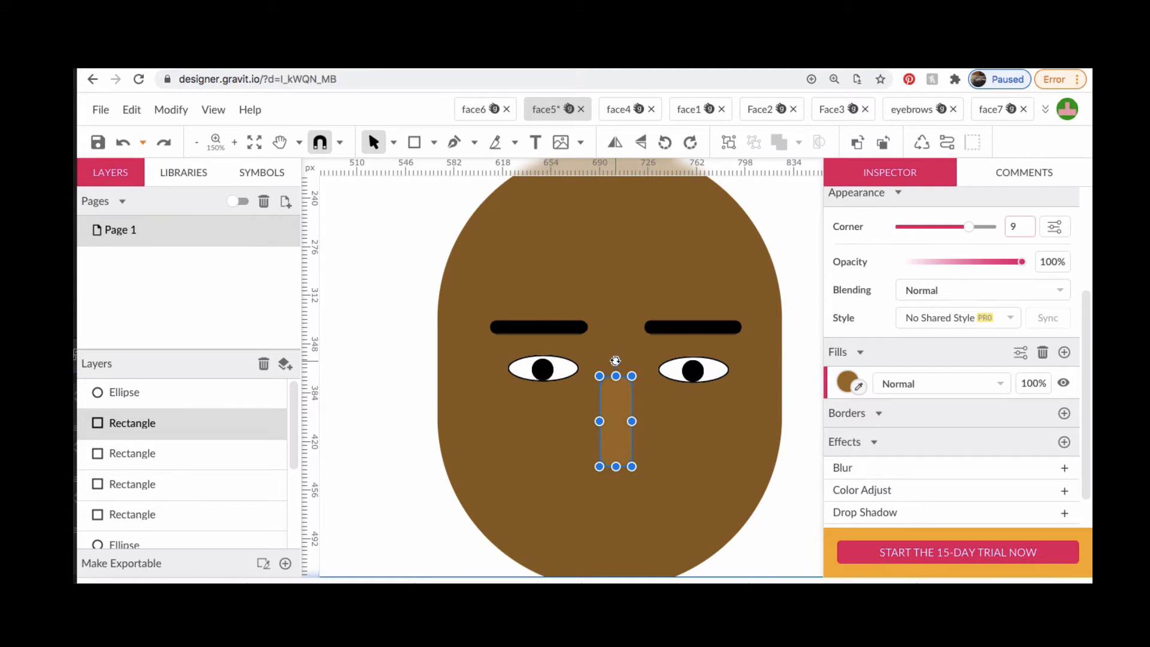
{"action": "left_click_drag", "start_coordinate": [617, 363], "coordinate": [614, 458]}
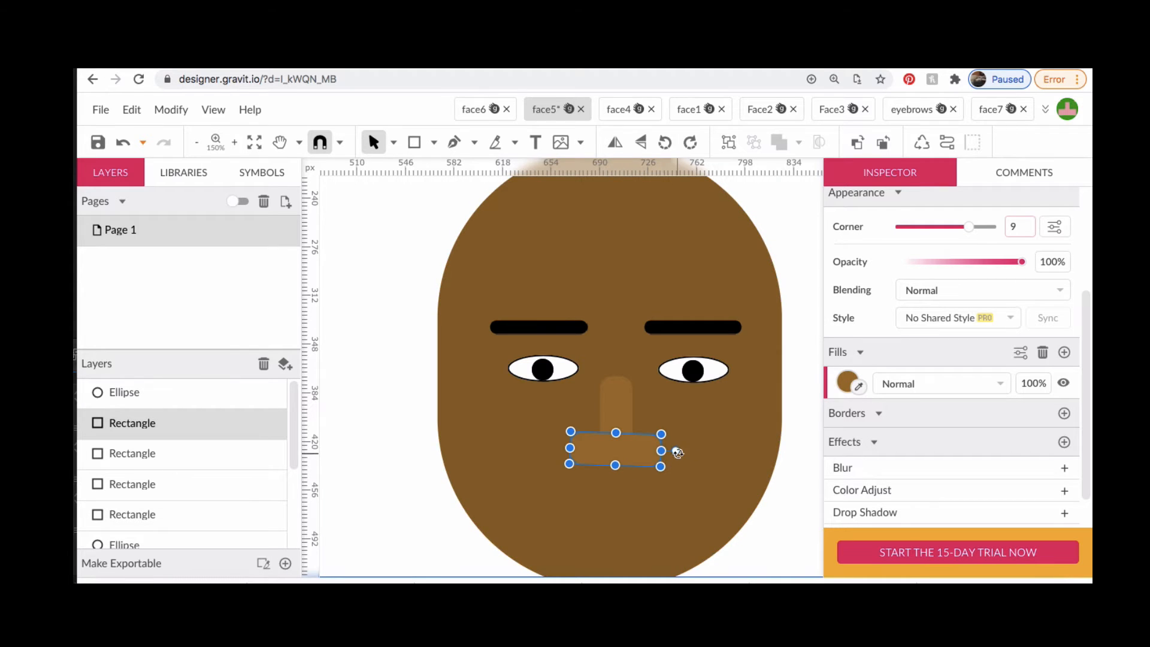
{"action": "left_click_drag", "start_coordinate": [676, 450], "coordinate": [675, 448]}
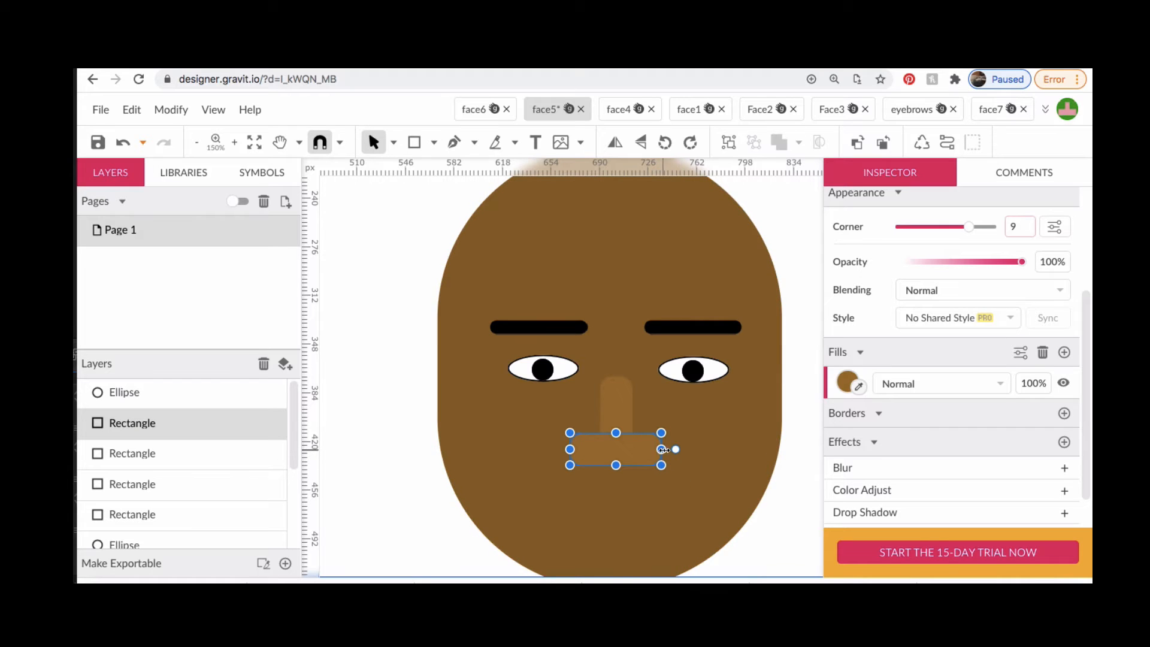
{"action": "mouse_move", "coordinate": [661, 450]}
{"action": "left_mouse_down"}
{"action": "mouse_move", "coordinate": [642, 450]}
{"action": "mouse_move", "coordinate": [653, 454]}
{"action": "left_mouse_up"}
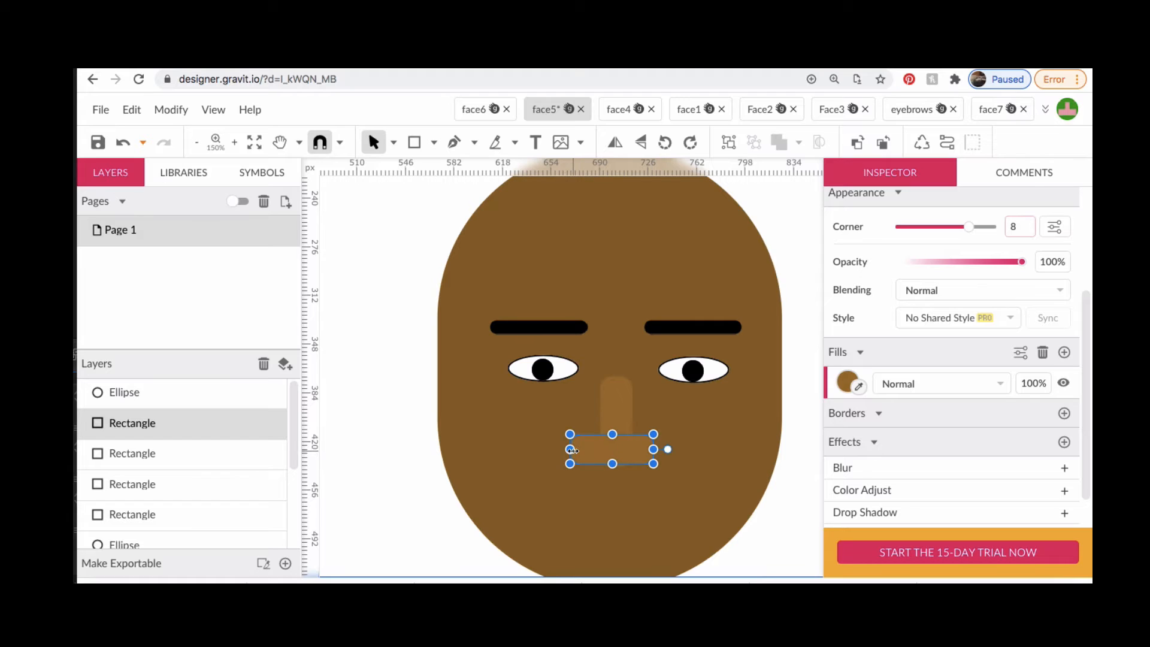
{"action": "left_click_drag", "start_coordinate": [571, 449], "coordinate": [578, 450]}
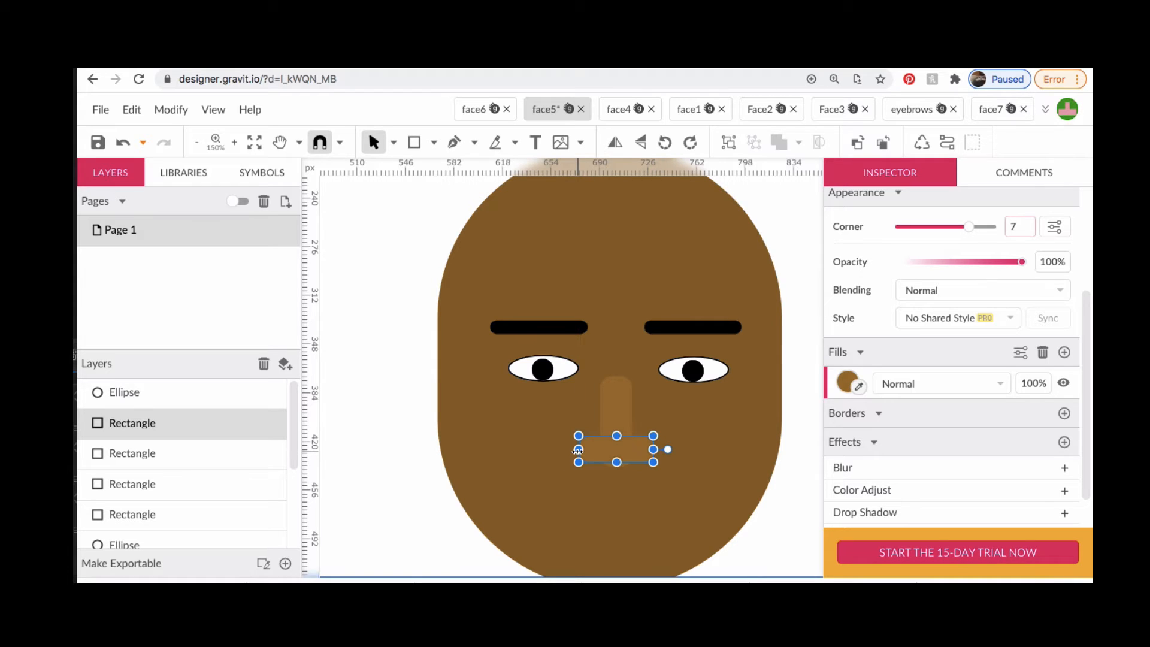
{"action": "left_click", "coordinate": [630, 494]}
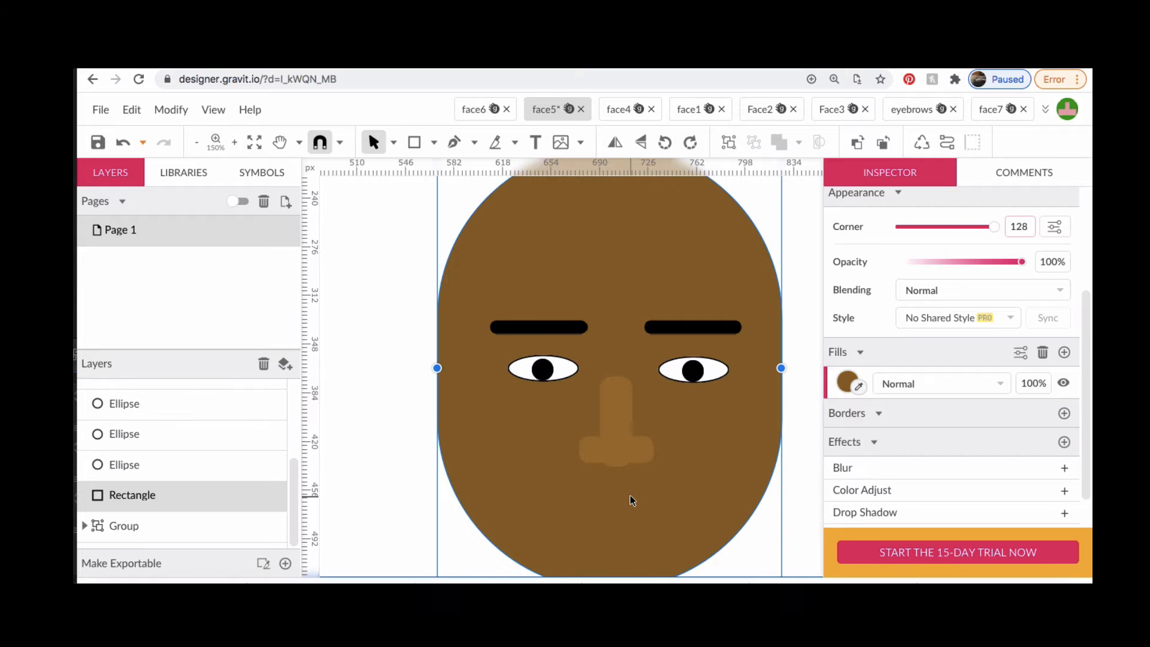
Bring the vertical nose rectangle in front of the horizontal one
{"action": "left_click", "coordinate": [616, 408]}
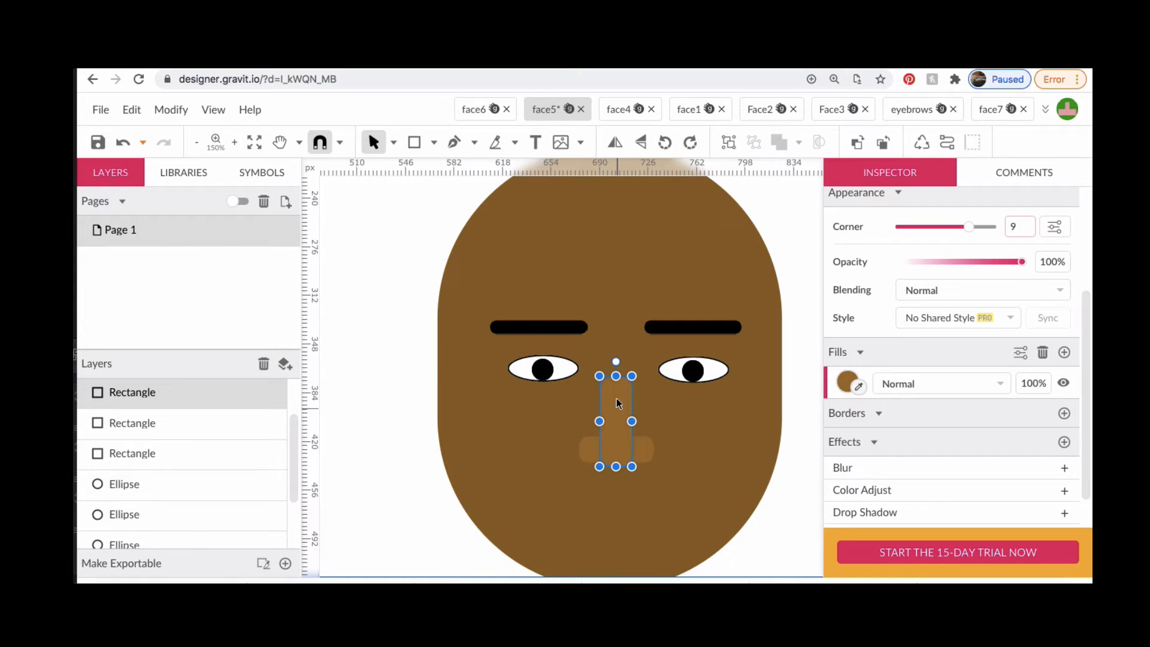
{"action": "left_click", "coordinate": [857, 140]}
{"action": "left_click", "coordinate": [714, 515]}
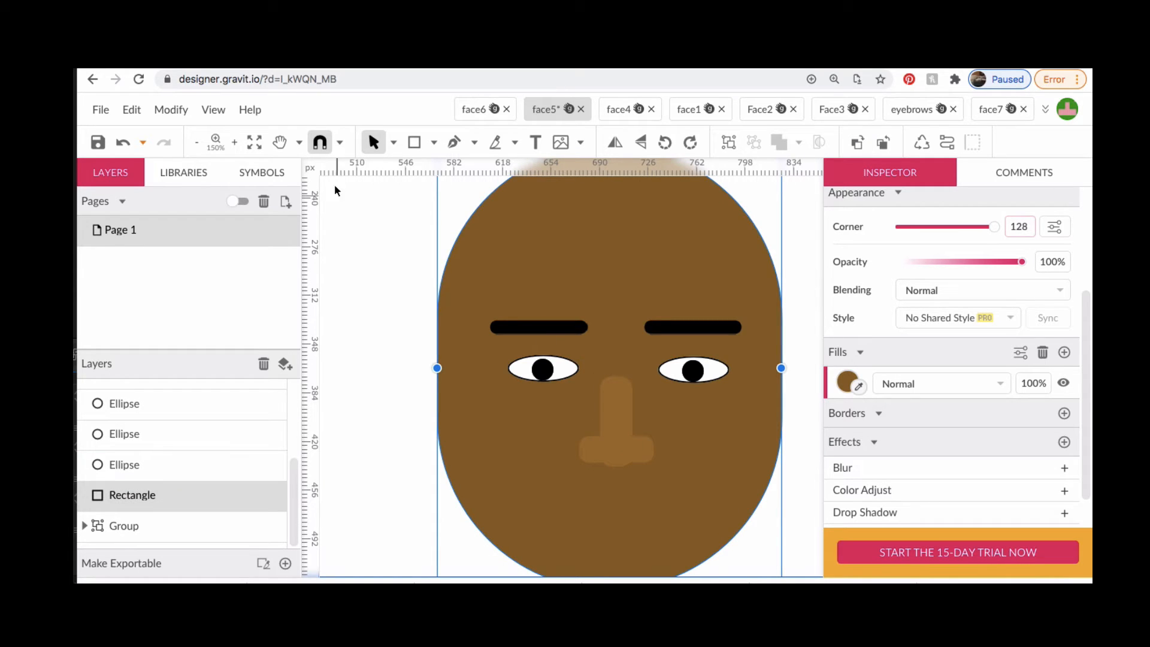
Draw a very flat nostril ellipse about 14 px wide near the lower edge of the nose base's left half
{"action": "left_click", "coordinate": [421, 144]}
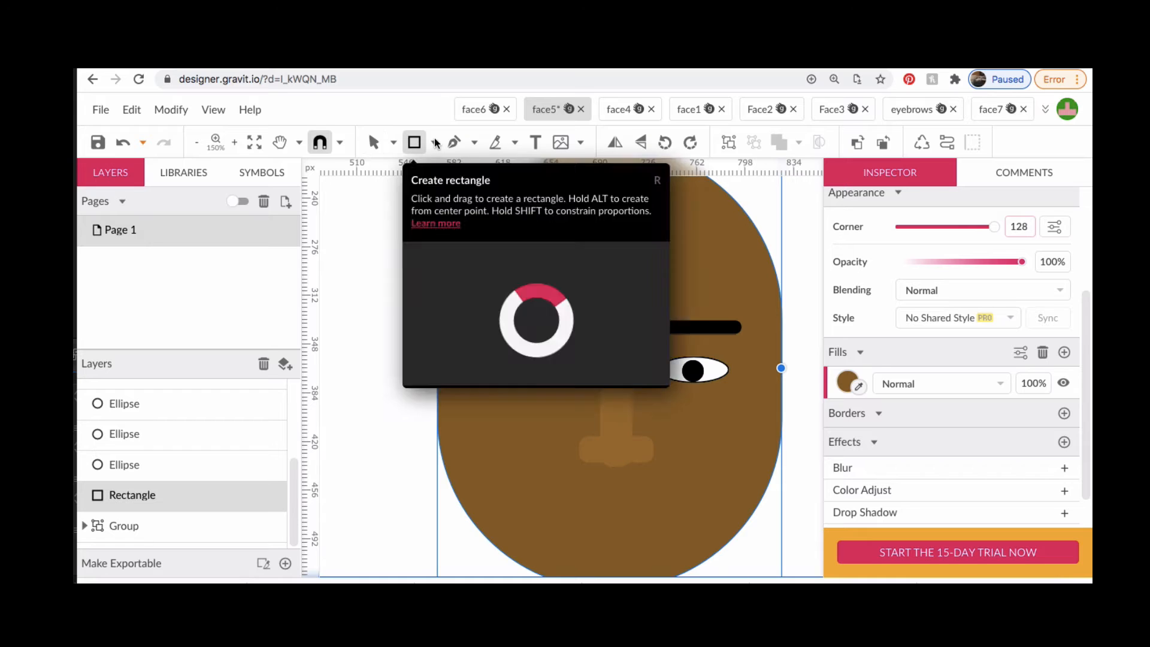
{"action": "left_click", "coordinate": [435, 143]}
{"action": "left_click", "coordinate": [454, 217]}
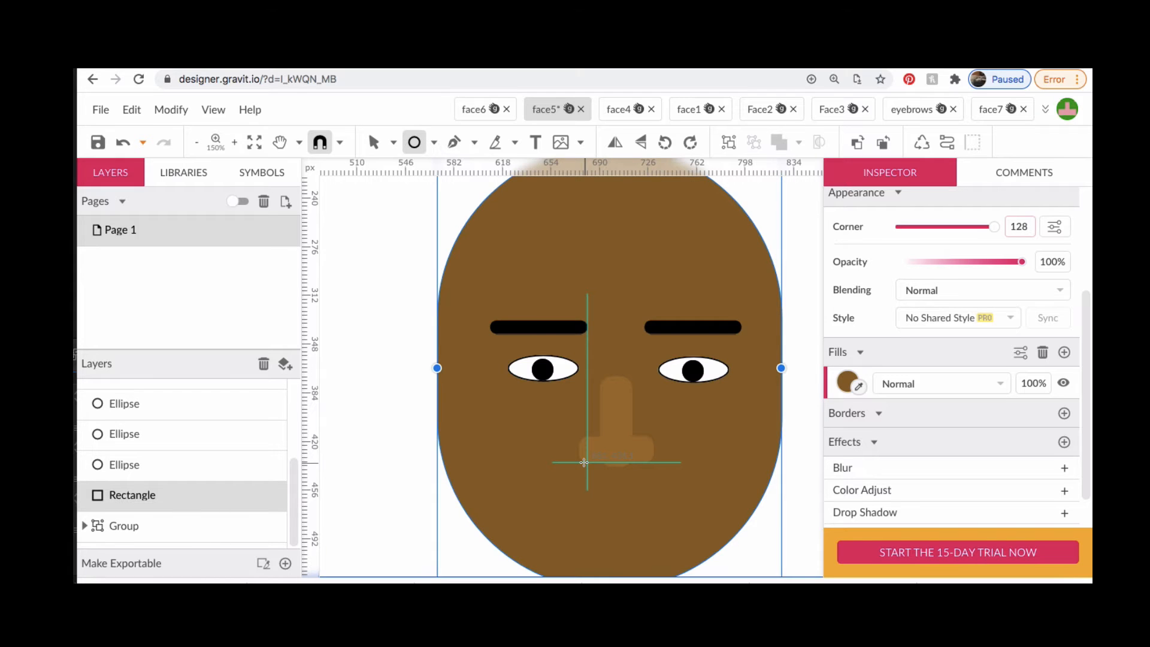
{"action": "scroll", "coordinate": [584, 462], "scroll_direction": "up", "scroll_amount": 2}
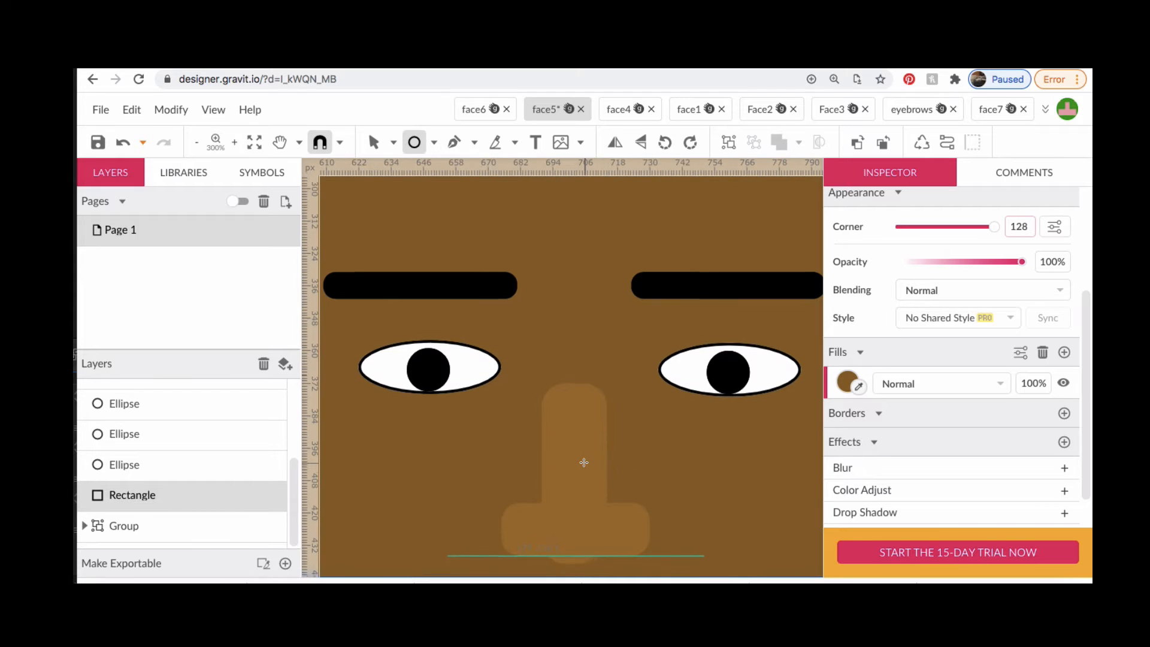
{"action": "scroll", "coordinate": [584, 463], "scroll_direction": "down", "scroll_amount": 5}
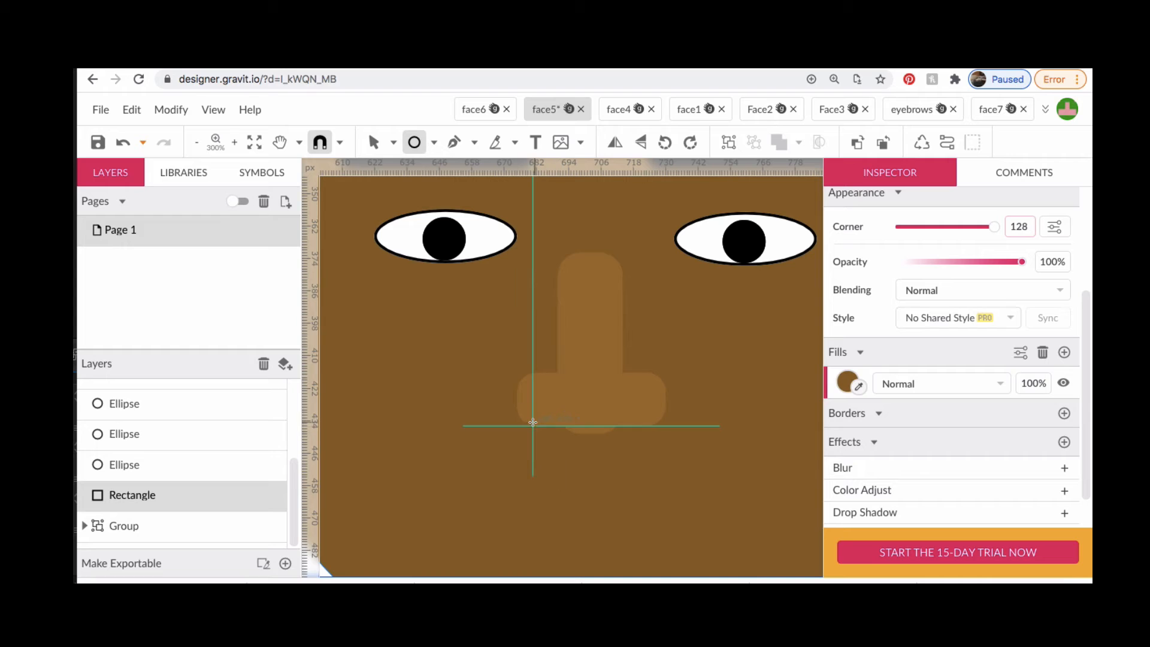
{"action": "left_click_drag", "start_coordinate": [529, 419], "coordinate": [566, 420]}
{"action": "key", "text": "v"}
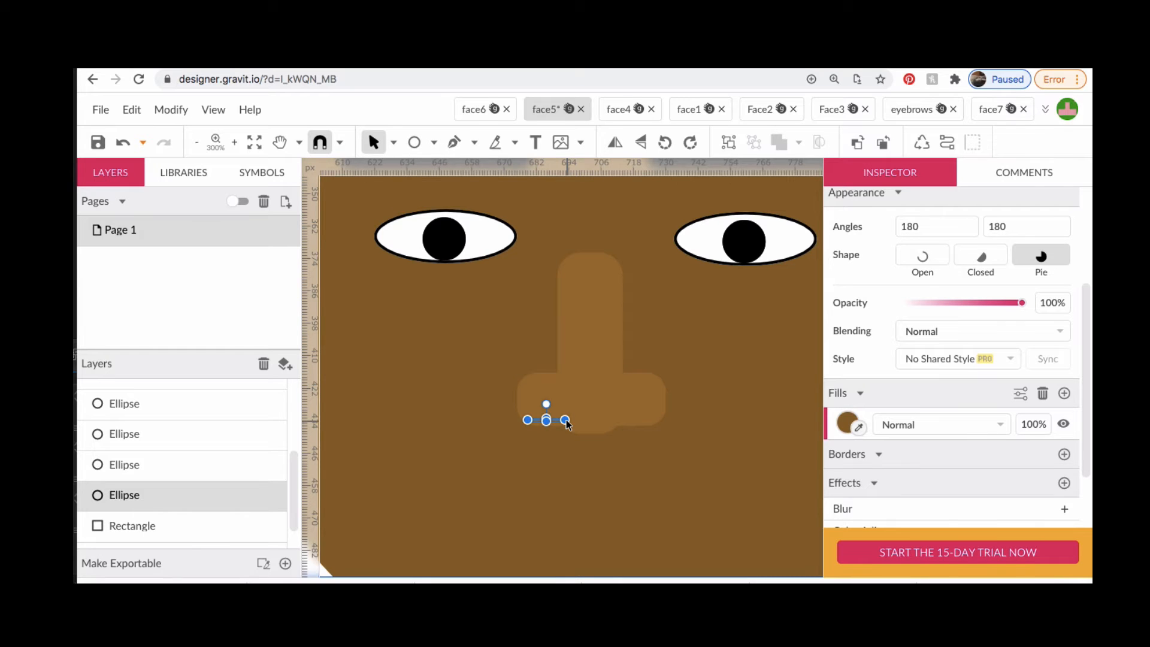
Fill the nostril ellipse with dark brown #483314
{"action": "scroll", "coordinate": [566, 420], "scroll_direction": "up", "scroll_amount": 5}
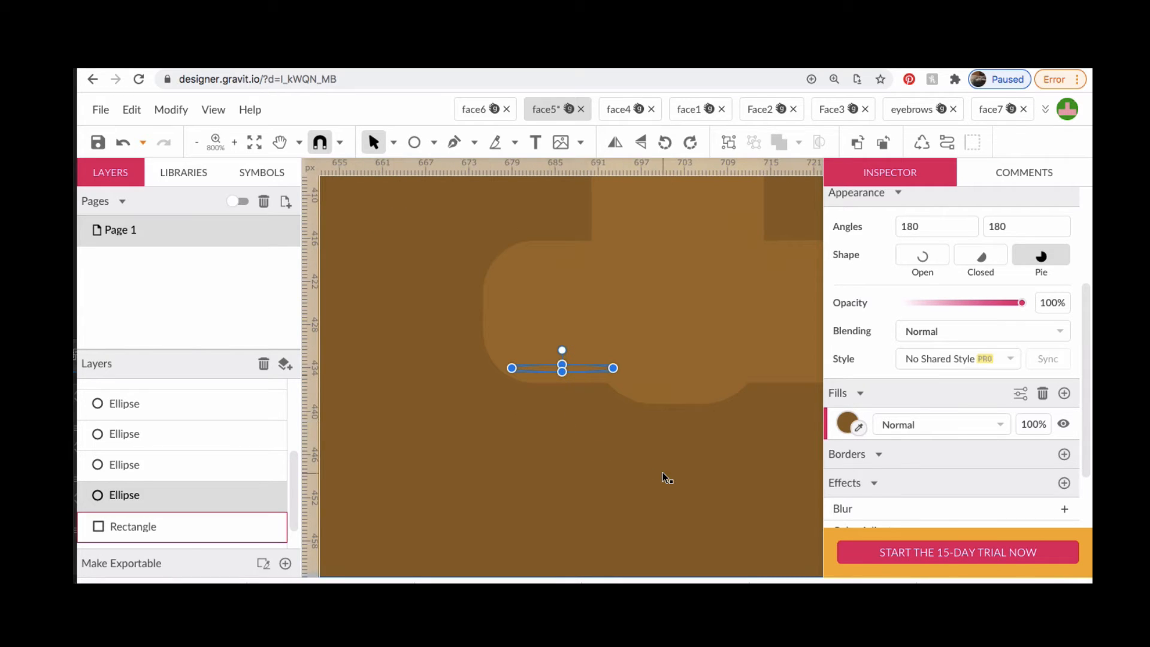
{"action": "left_click", "coordinate": [848, 423]}
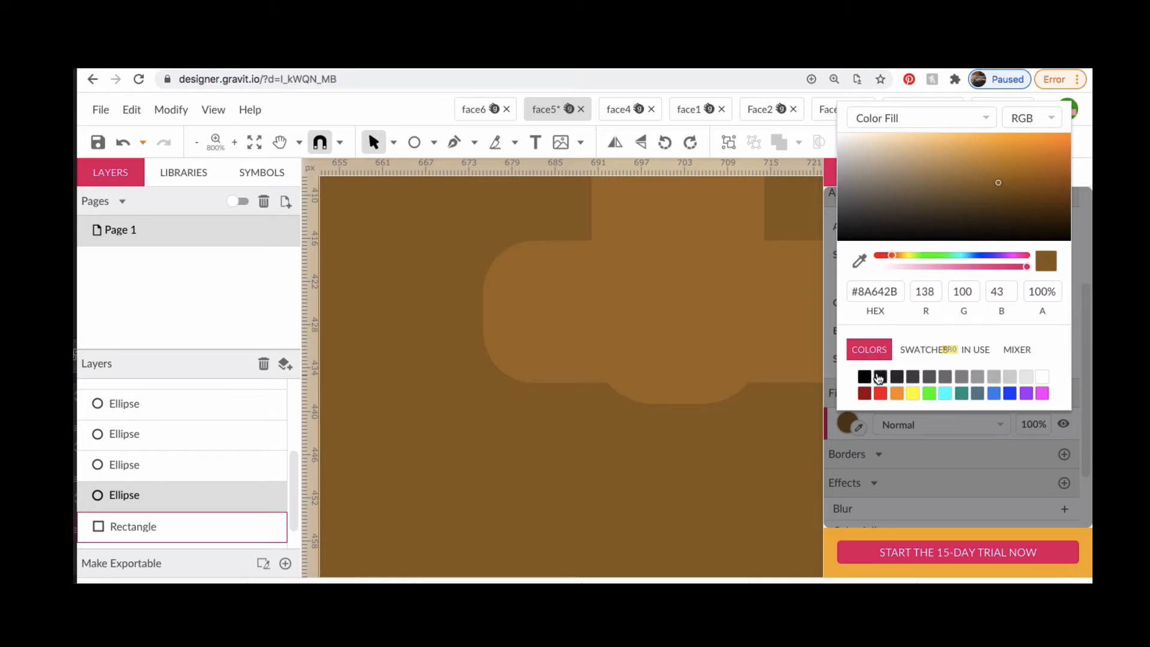
{"action": "left_click", "coordinate": [1002, 201]}
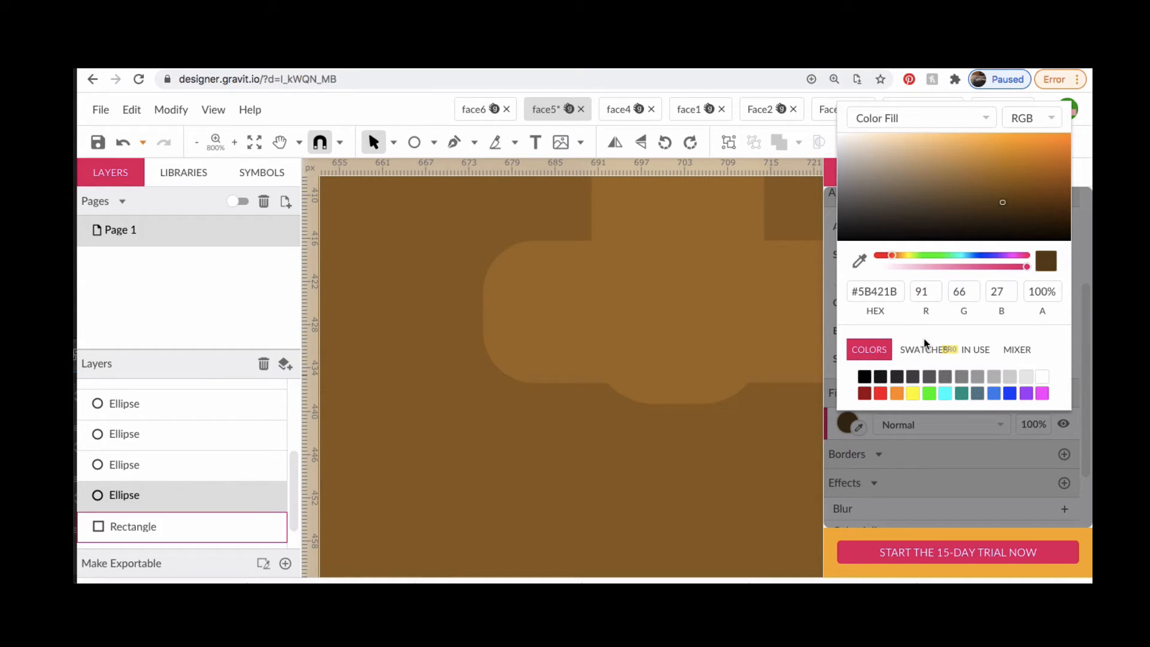
{"action": "left_click", "coordinate": [1006, 210]}
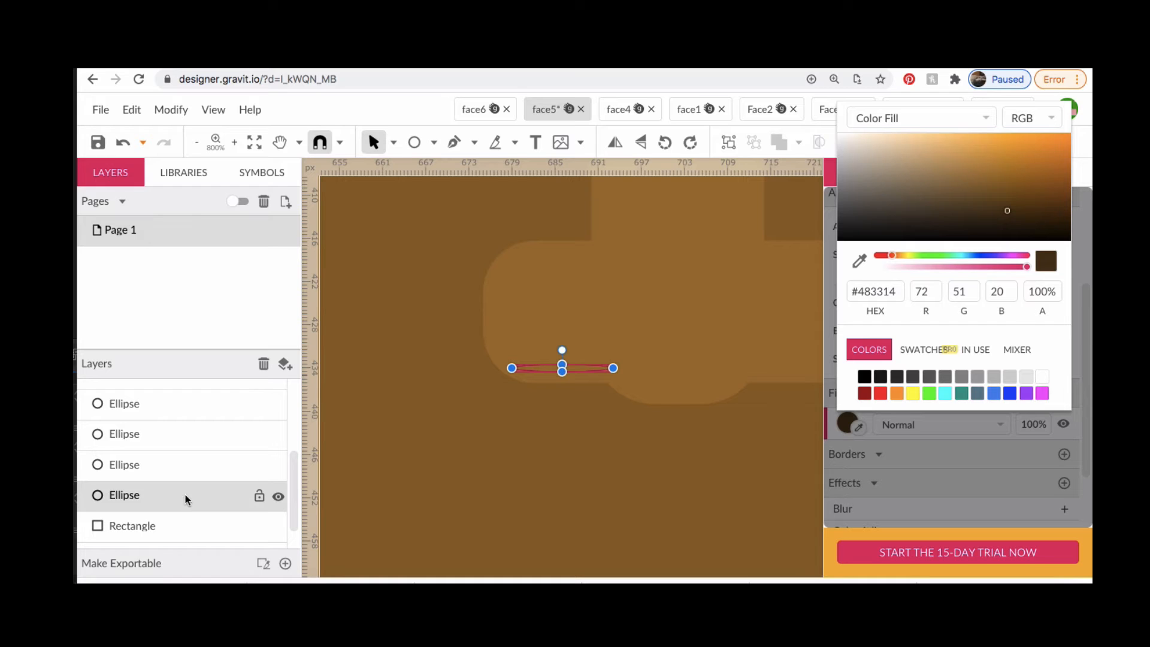
{"action": "key", "text": "Escape"}
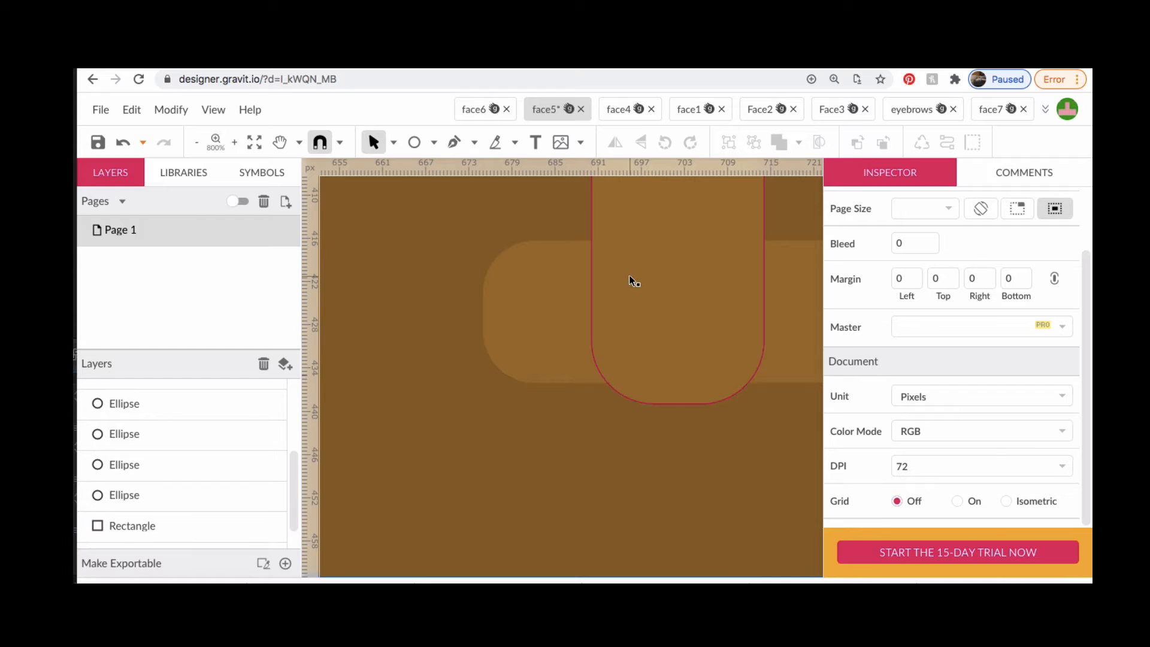
Bring the nostril ellipse forward in the stacking order until it lies in front of the nose rectangles
{"action": "left_click", "coordinate": [192, 490]}
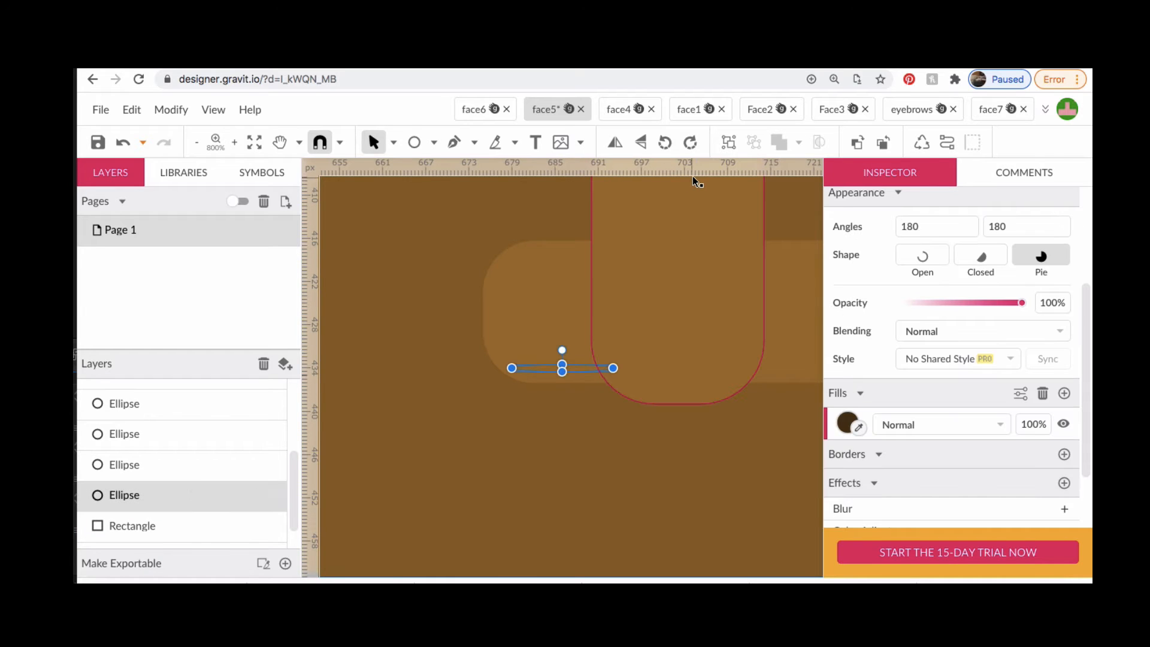
{"action": "left_click", "coordinate": [856, 144]}
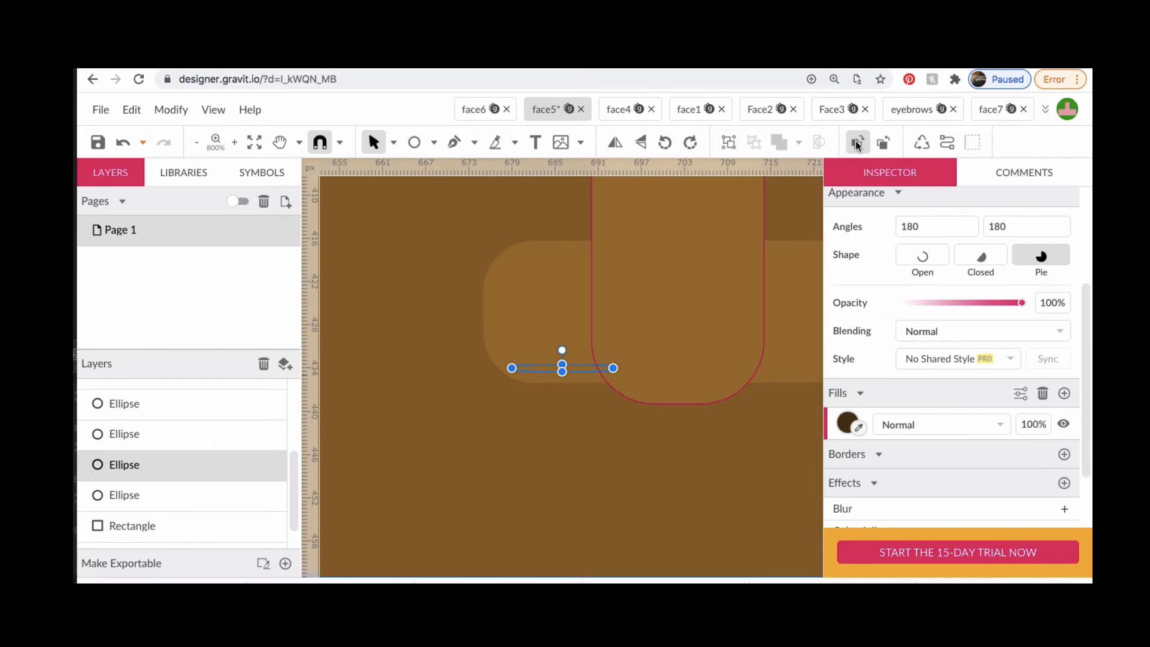
{"action": "left_click", "coordinate": [856, 144]}
{"action": "left_click", "coordinate": [857, 144]}
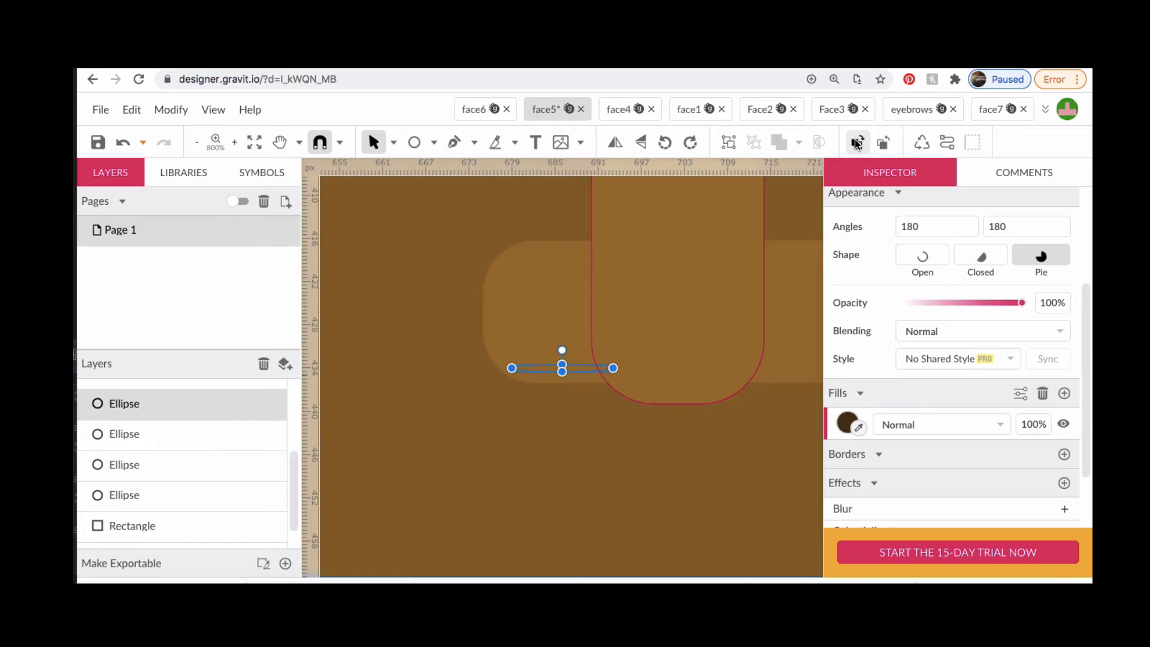
{"action": "left_click", "coordinate": [856, 143]}
{"action": "left_click", "coordinate": [856, 143]}
{"action": "left_click", "coordinate": [856, 144]}
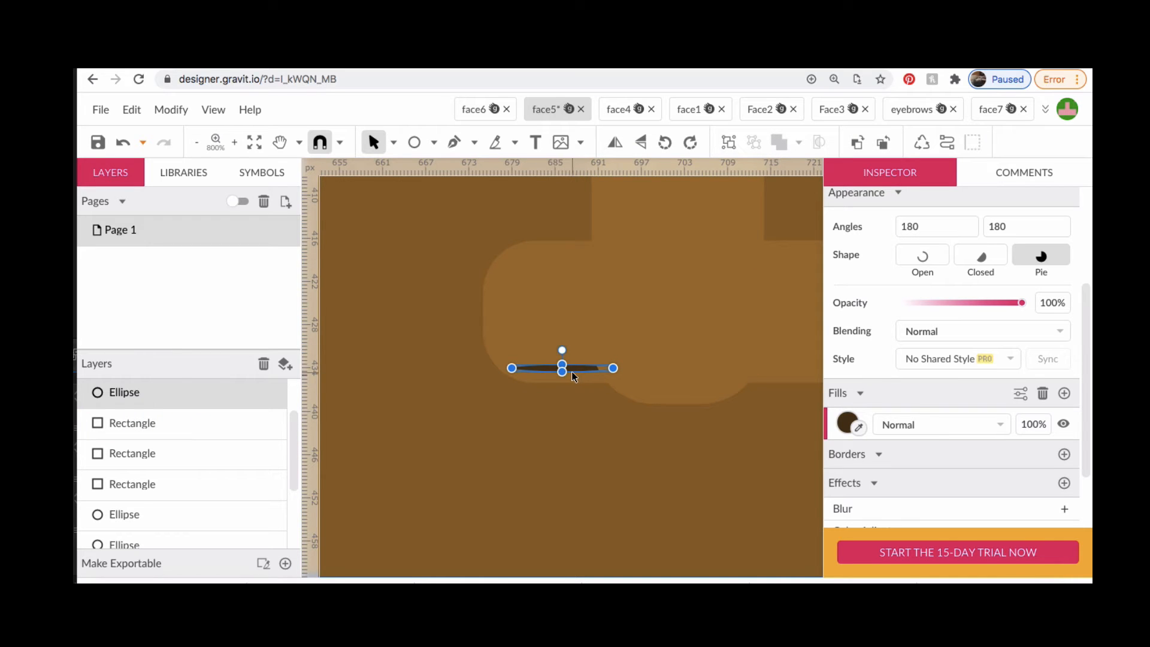
Duplicate the nostril onto the right half of the nose base, and compare the face with the finished one beside it
{"action": "left_click_drag", "start_coordinate": [575, 369], "coordinate": [752, 378]}
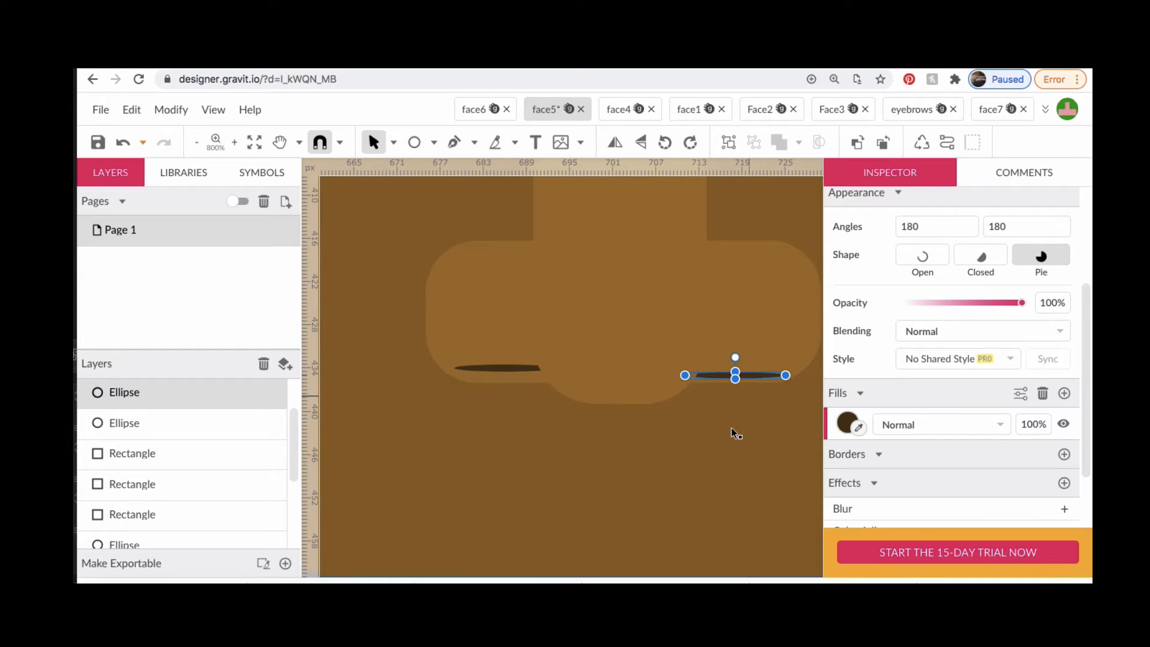
{"action": "left_click", "coordinate": [701, 456]}
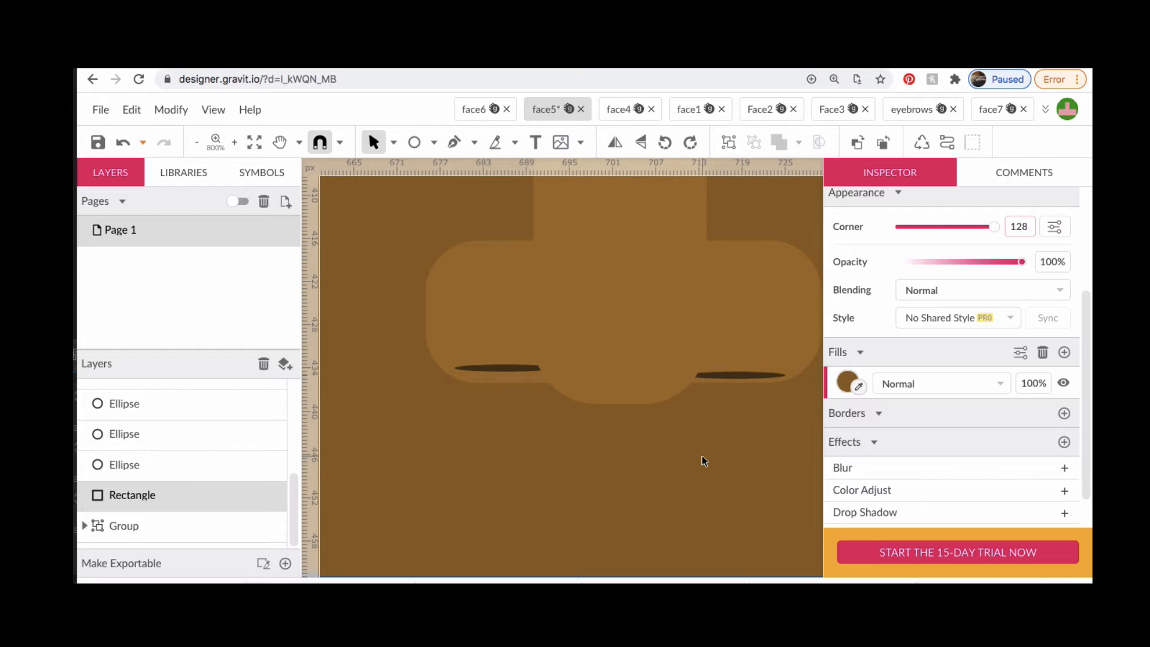
{"action": "key", "text": "ctrl+0"}
{"action": "key", "text": "ctrl+minus"}
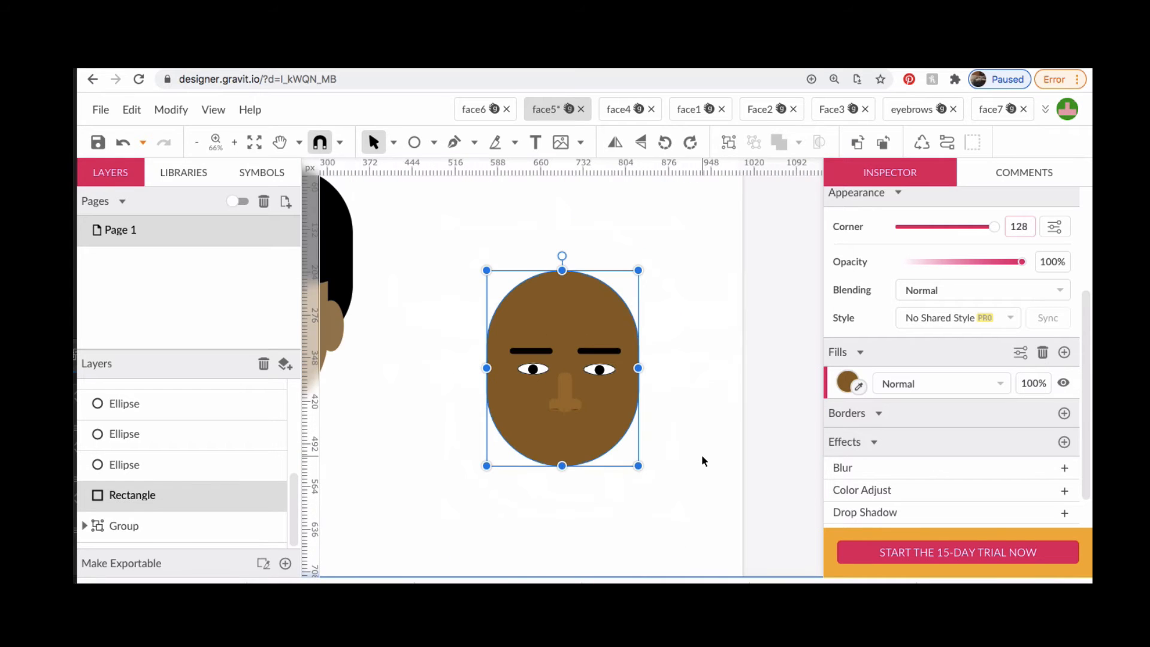
{"action": "scroll", "coordinate": [432, 456], "scroll_direction": "left", "scroll_amount": 5}
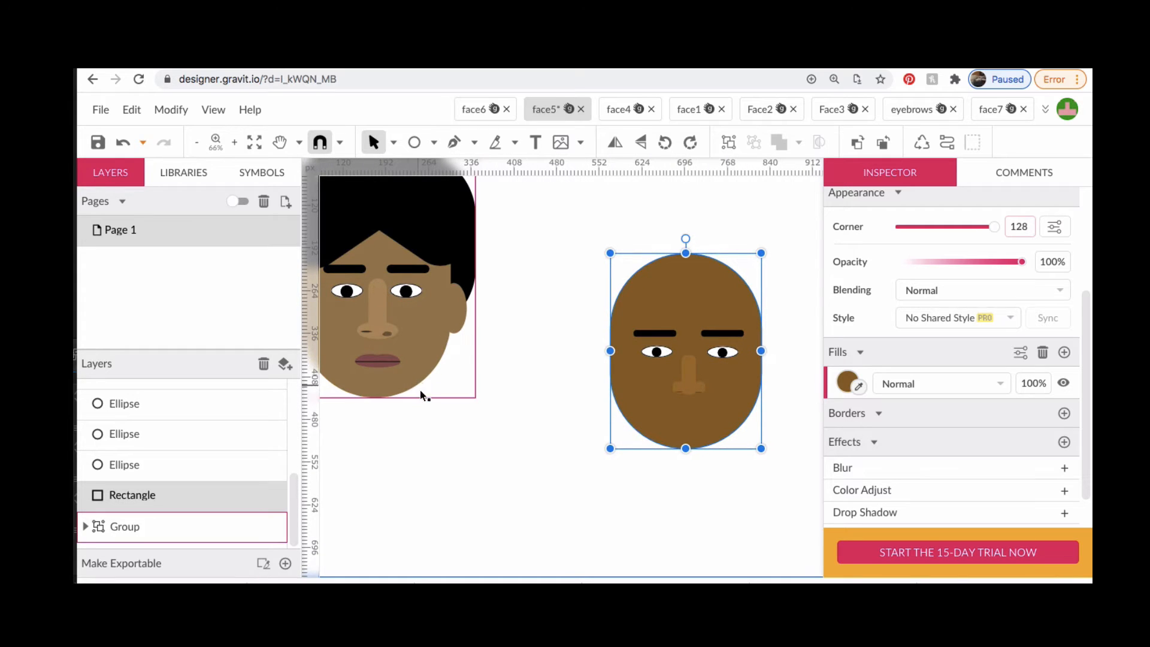
{"action": "scroll", "coordinate": [594, 412], "scroll_direction": "down", "scroll_amount": 1}
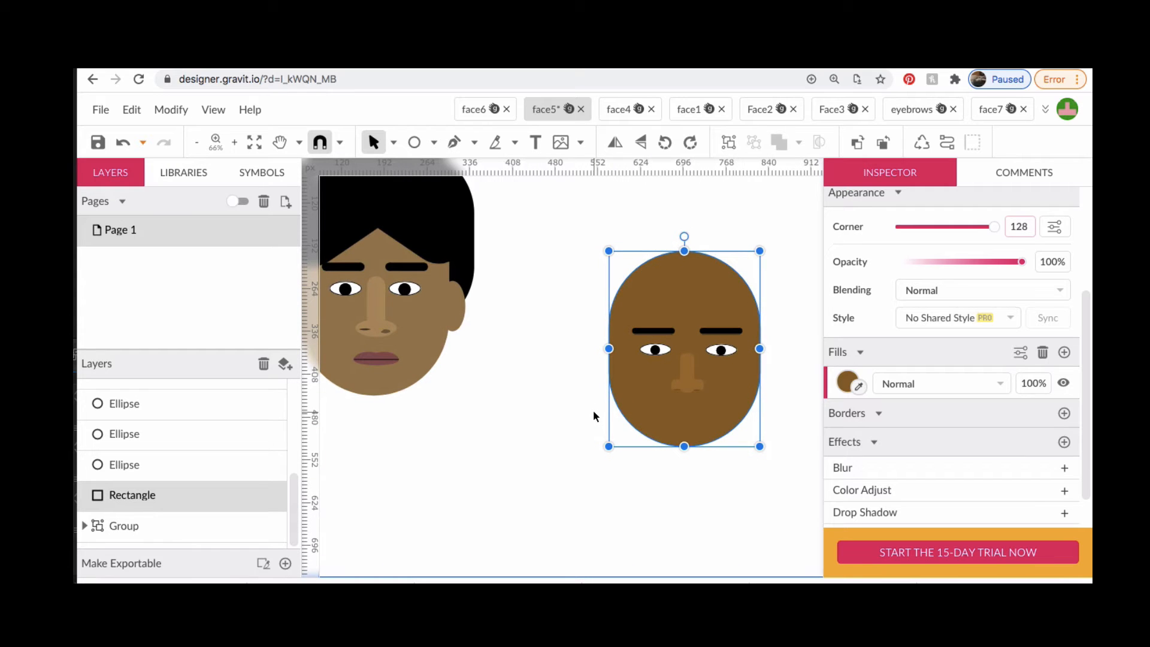
Draw a circle about 56 px wide on the chin area, centred below the nose
{"action": "scroll", "coordinate": [594, 413], "scroll_direction": "down", "scroll_amount": 5}
{"action": "scroll", "coordinate": [594, 413], "scroll_direction": "right", "scroll_amount": 3}
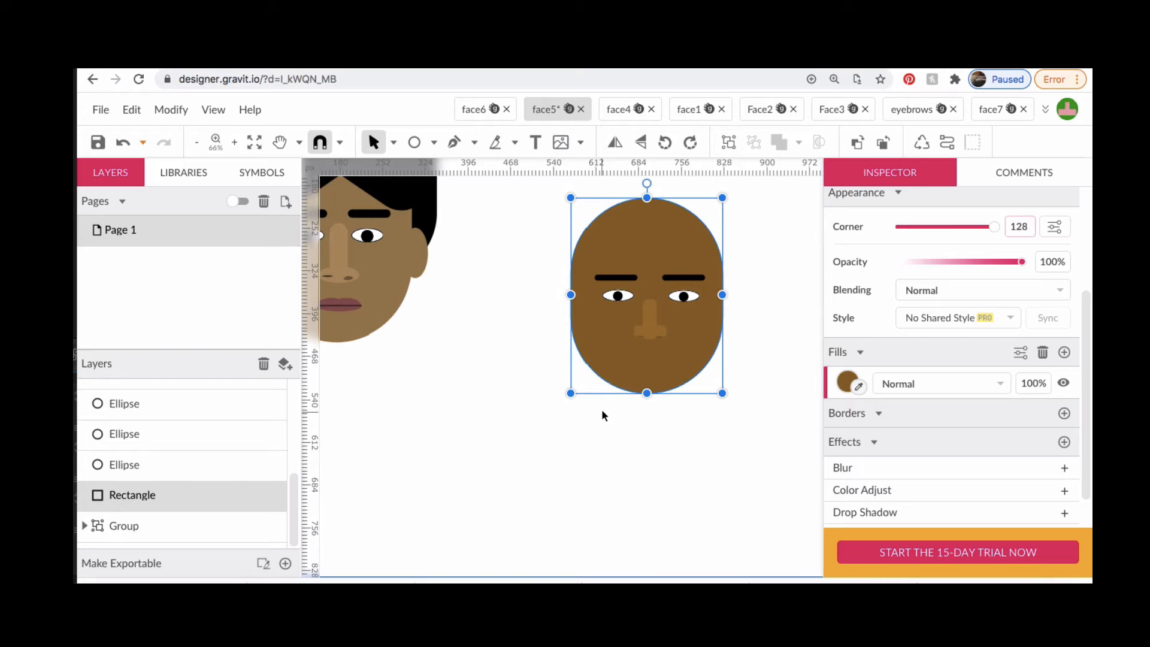
{"action": "left_click", "coordinate": [413, 143]}
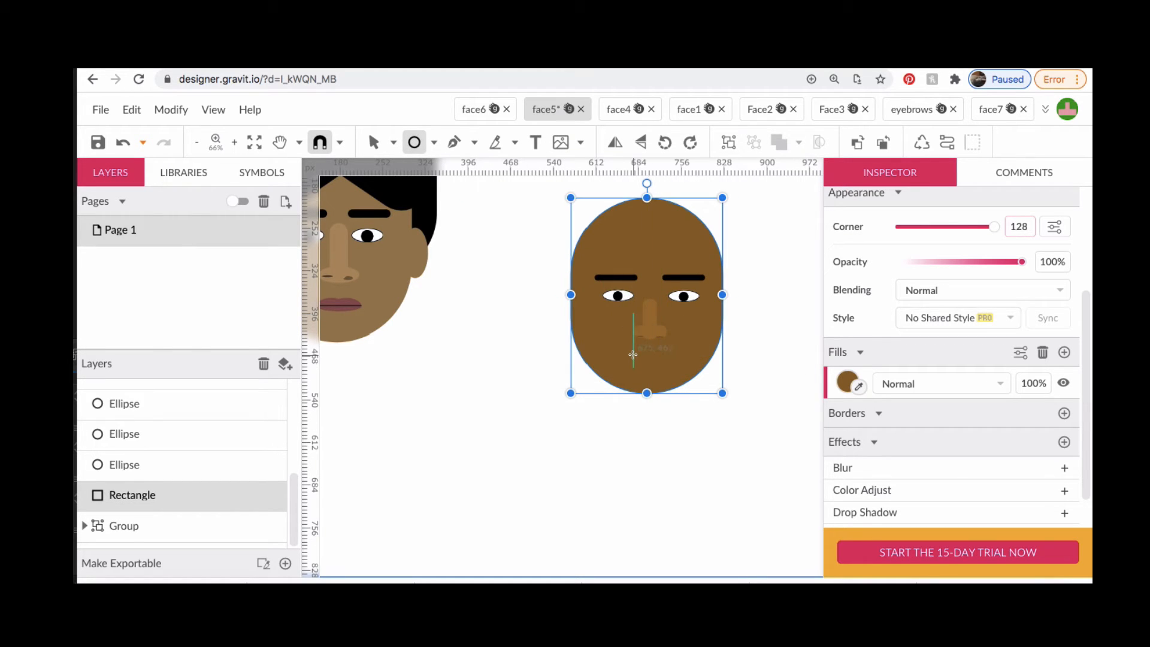
{"action": "mouse_move", "coordinate": [633, 356]}
{"action": "left_mouse_down"}
{"action": "mouse_move", "coordinate": [665, 371]}
{"action": "mouse_move", "coordinate": [666, 388]}
{"action": "left_mouse_up"}
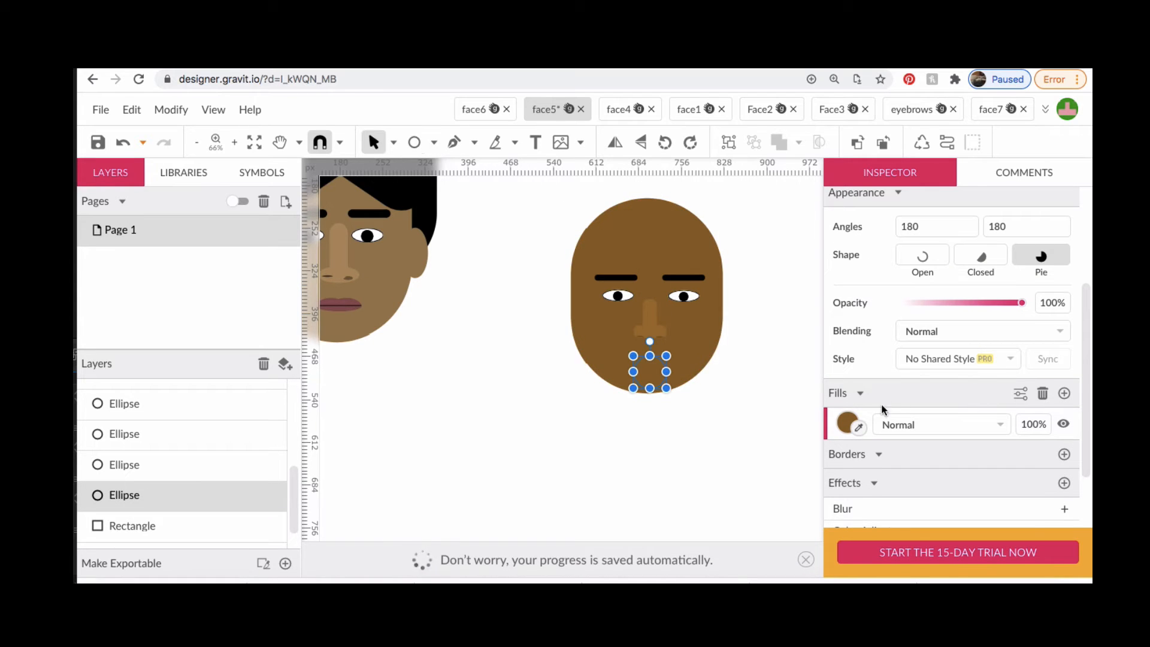
Fill the mouth circle with muted red #8C3F3F
{"action": "left_click", "coordinate": [847, 424]}
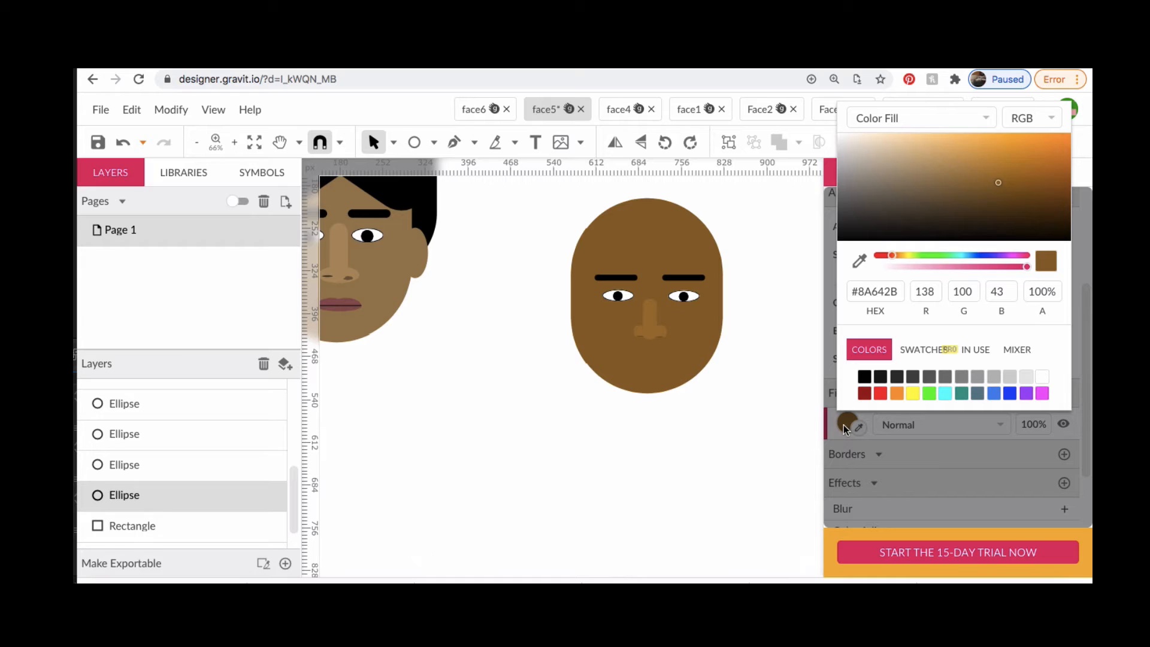
{"action": "left_click", "coordinate": [865, 394]}
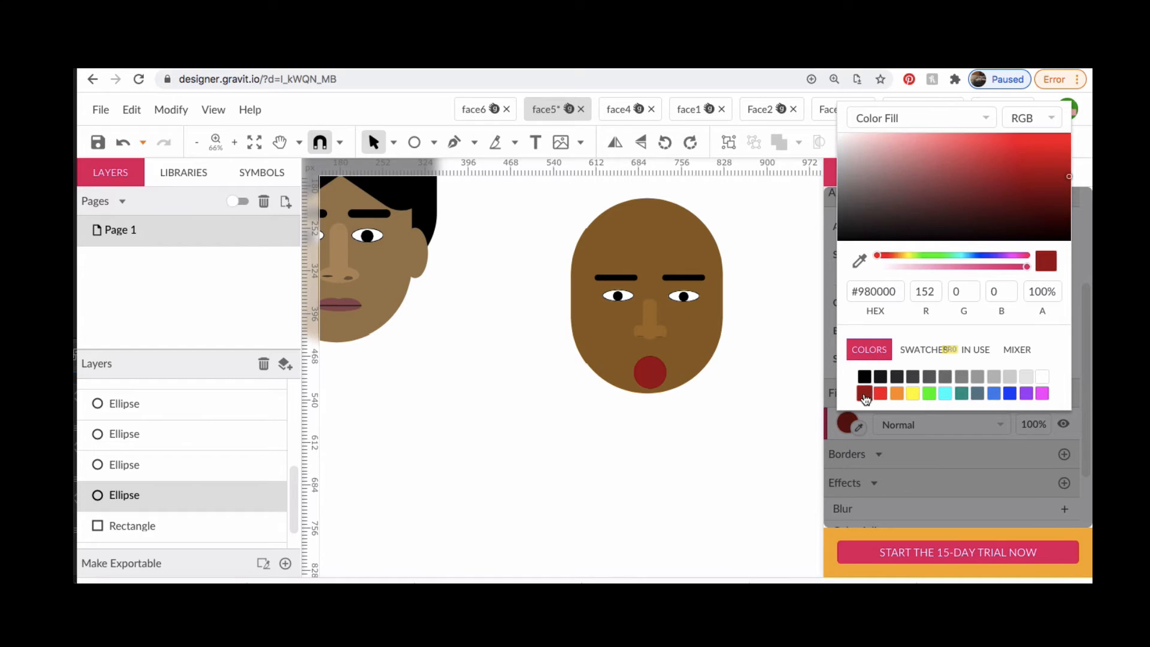
{"action": "left_click", "coordinate": [990, 214]}
{"action": "left_click", "coordinate": [999, 199]}
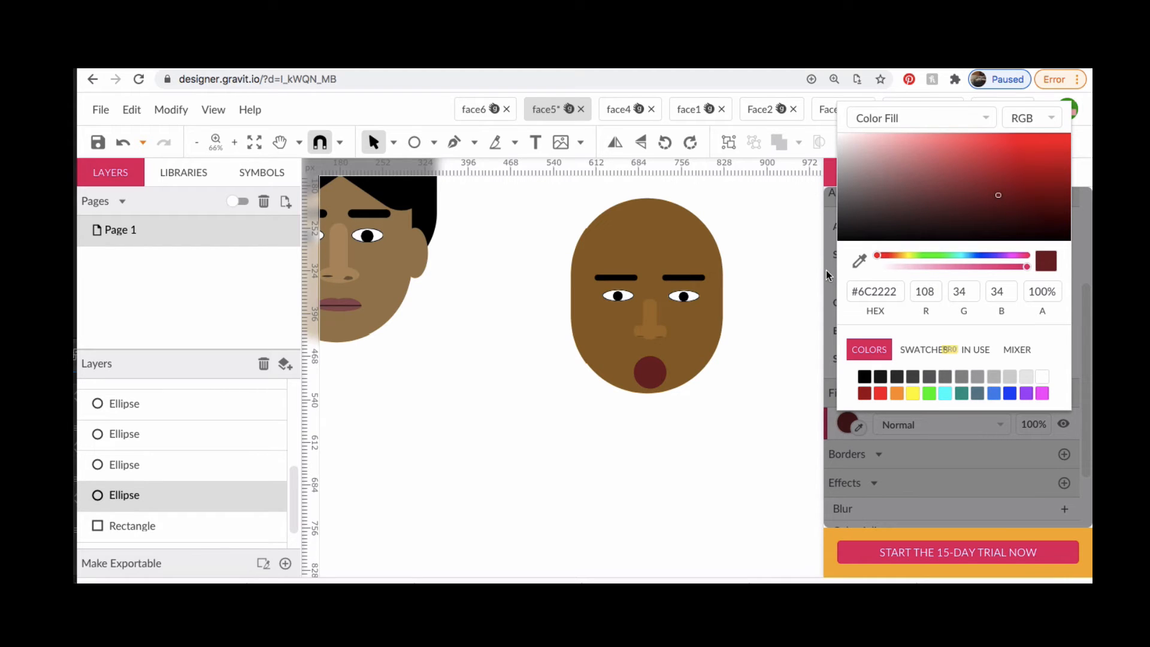
{"action": "left_click", "coordinate": [967, 186]}
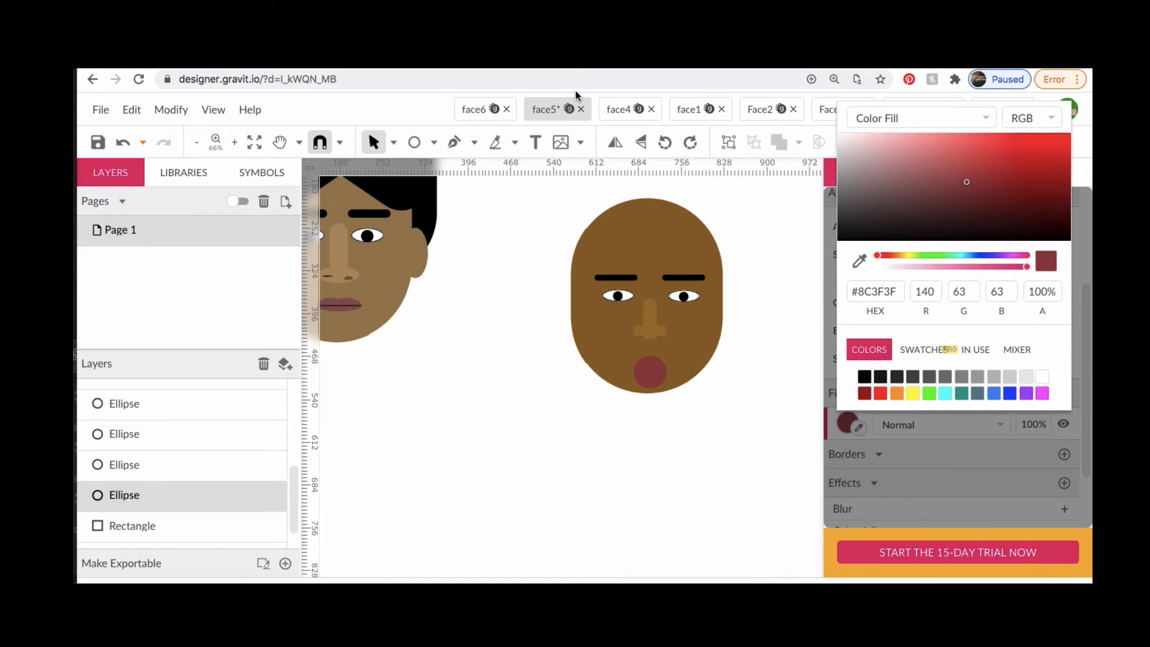
Draw a rectangle about 144 px wide and 47 px high that covers the upper half of the mouth circle
{"action": "left_click", "coordinate": [434, 144]}
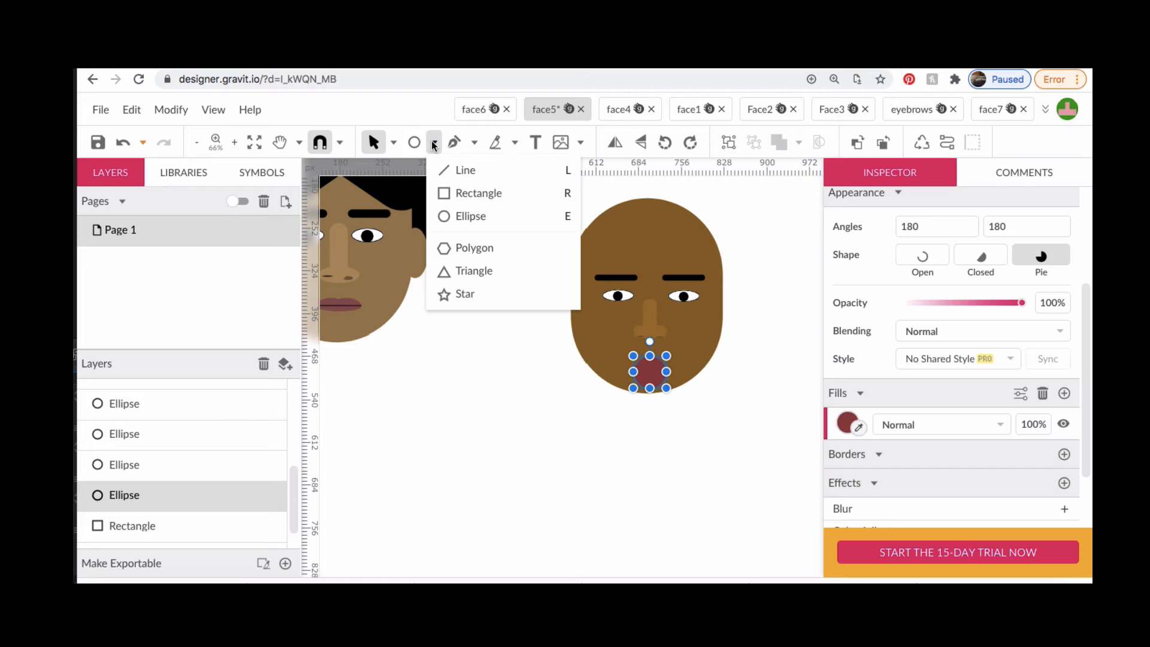
{"action": "left_click", "coordinate": [457, 194]}
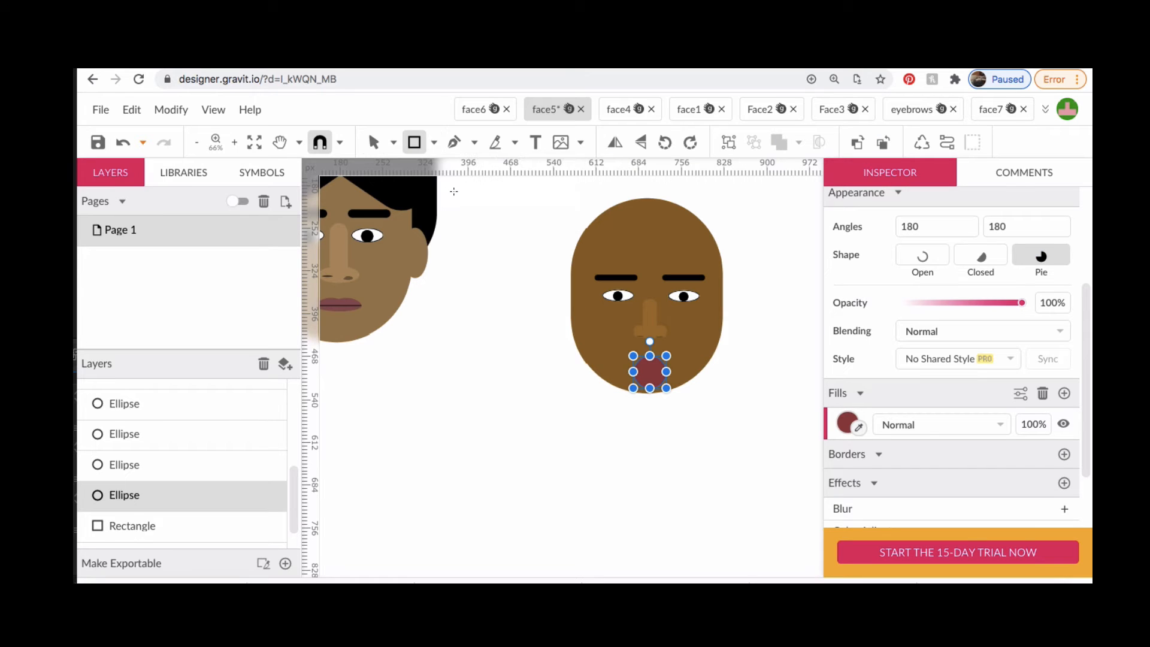
{"action": "key", "text": "ctrl+plus"}
{"action": "key", "text": "ctrl+plus"}
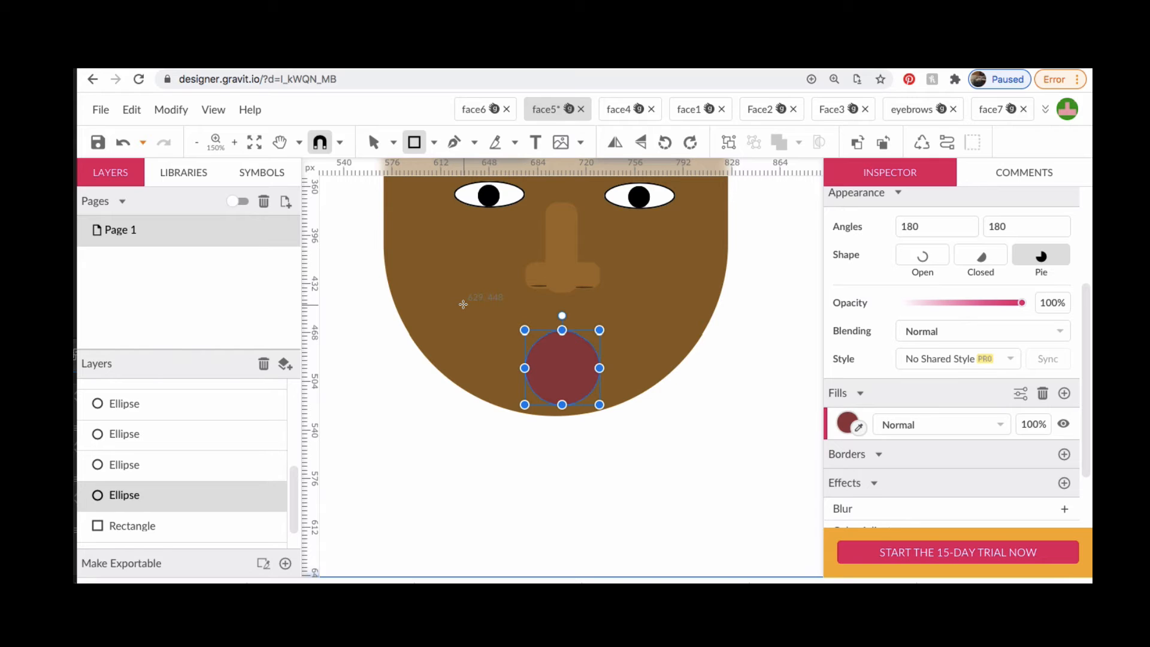
{"action": "mouse_move", "coordinate": [463, 304]}
{"action": "left_mouse_down"}
{"action": "mouse_move", "coordinate": [544, 327]}
{"action": "mouse_move", "coordinate": [609, 364]}
{"action": "mouse_move", "coordinate": [638, 359]}
{"action": "mouse_move", "coordinate": [650, 385]}
{"action": "mouse_move", "coordinate": [657, 367]}
{"action": "left_mouse_up"}
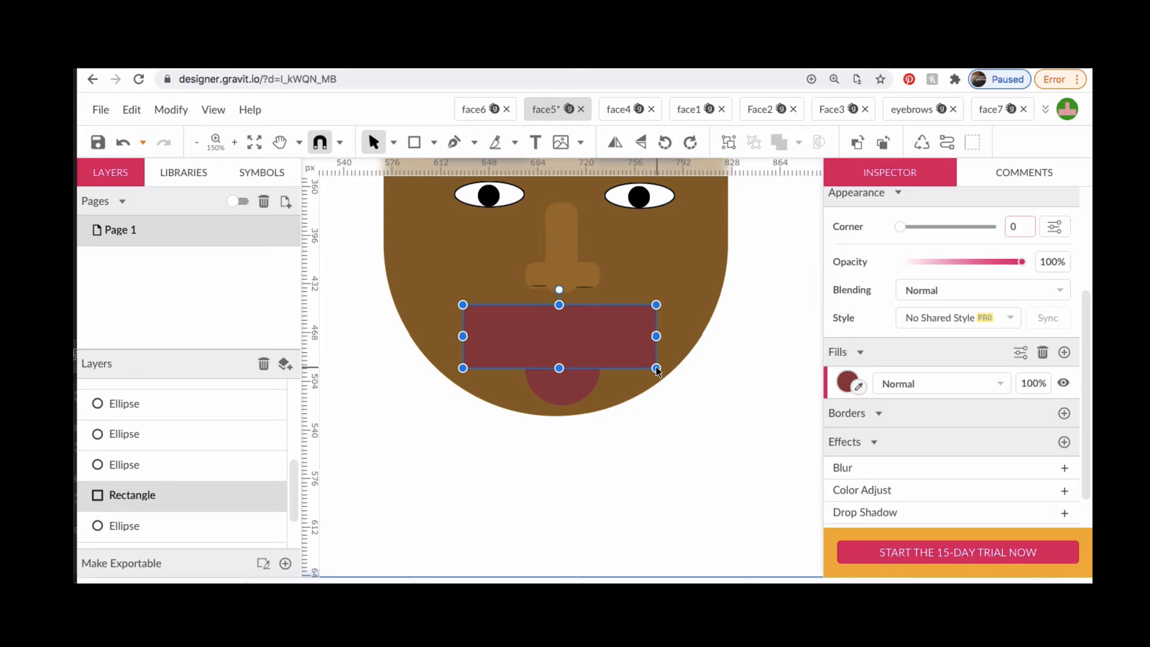
Subtract the rectangle from the mouth circle to leave only its lower half
{"action": "left_click", "coordinate": [582, 381], "text": "shift"}
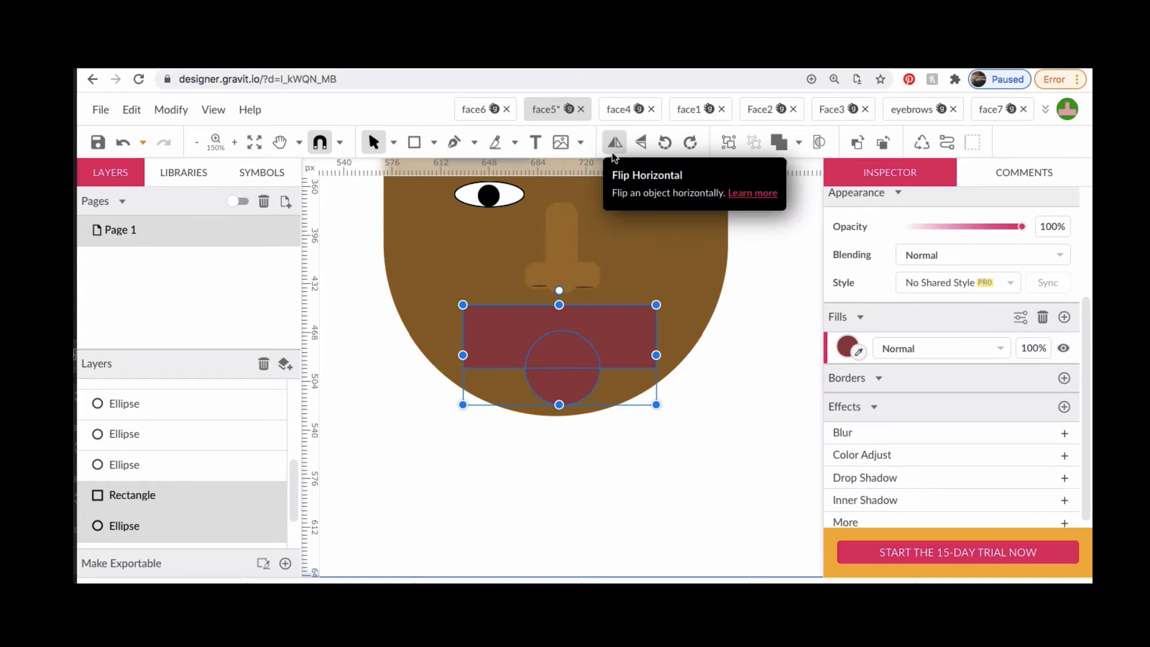
{"action": "left_click", "coordinate": [797, 144]}
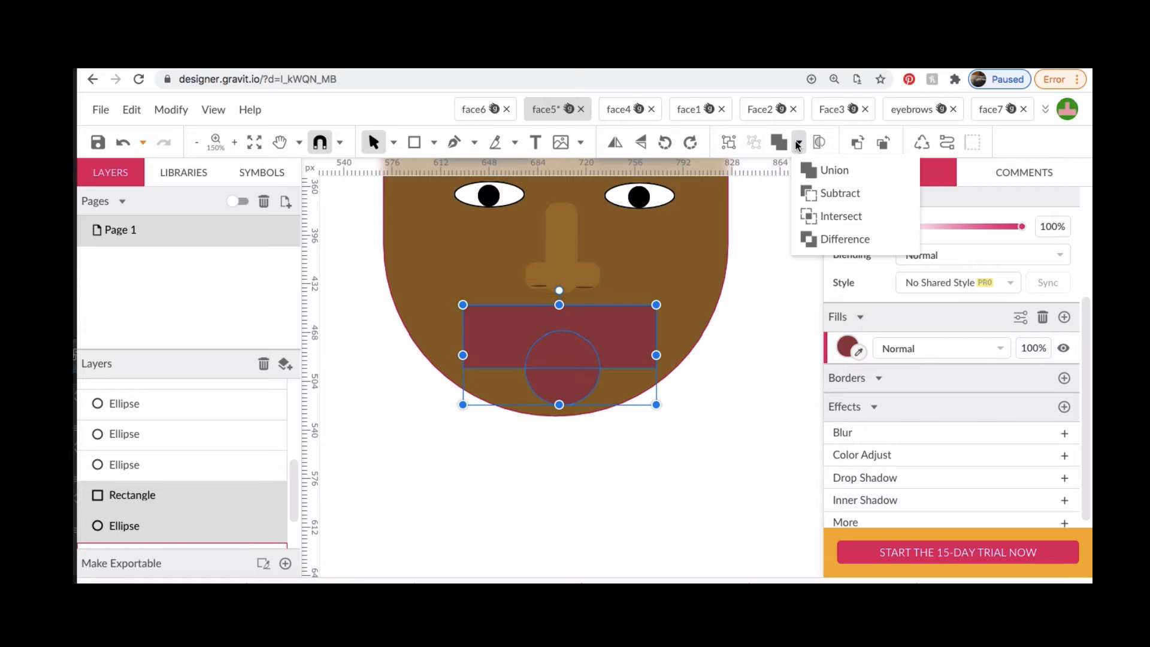
{"action": "left_click", "coordinate": [817, 193]}
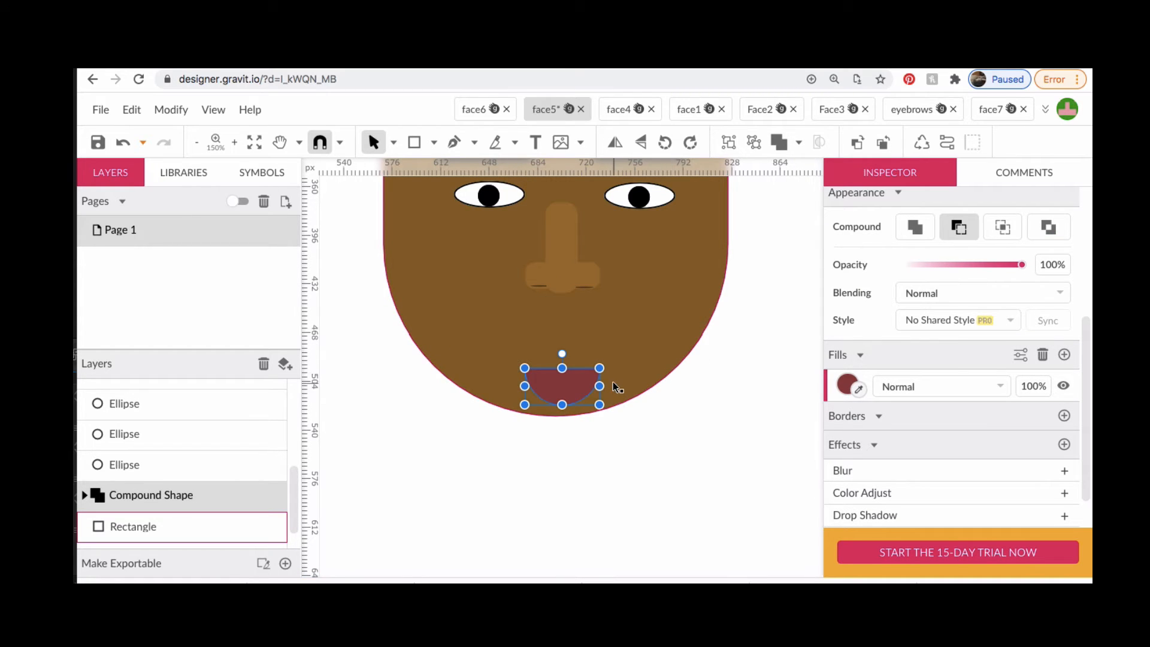
Duplicate the half circle directly above the original, and place a second copy beside it, overlapping its right half
{"action": "double_click", "coordinate": [563, 373]}
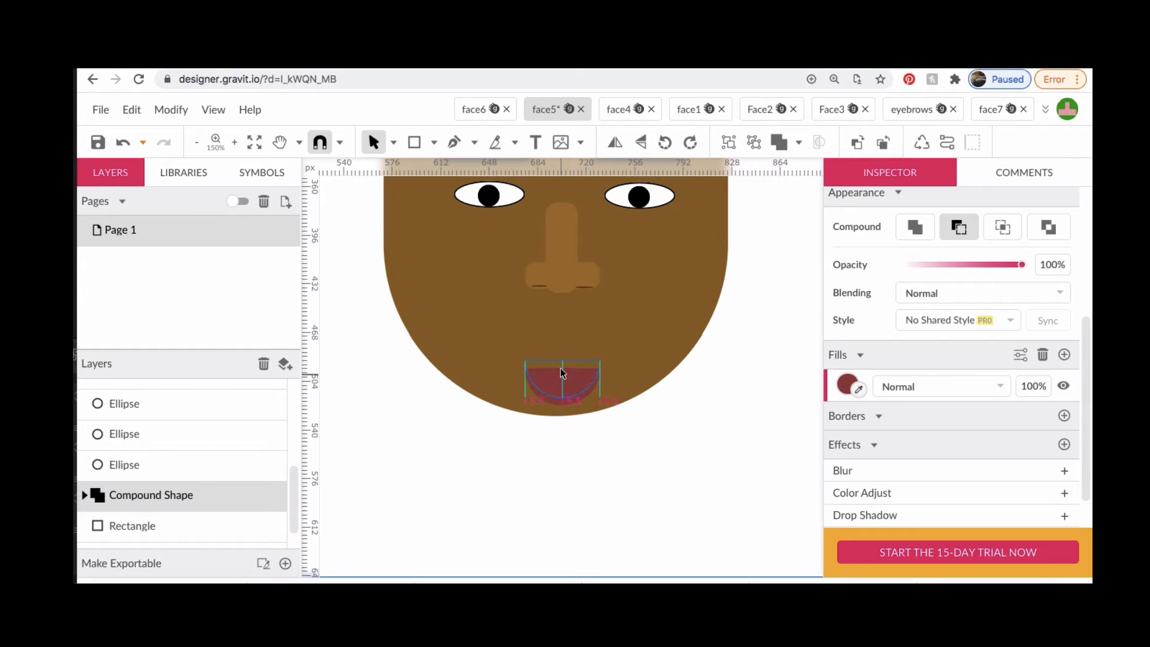
{"action": "key", "text": "ctrl+v"}
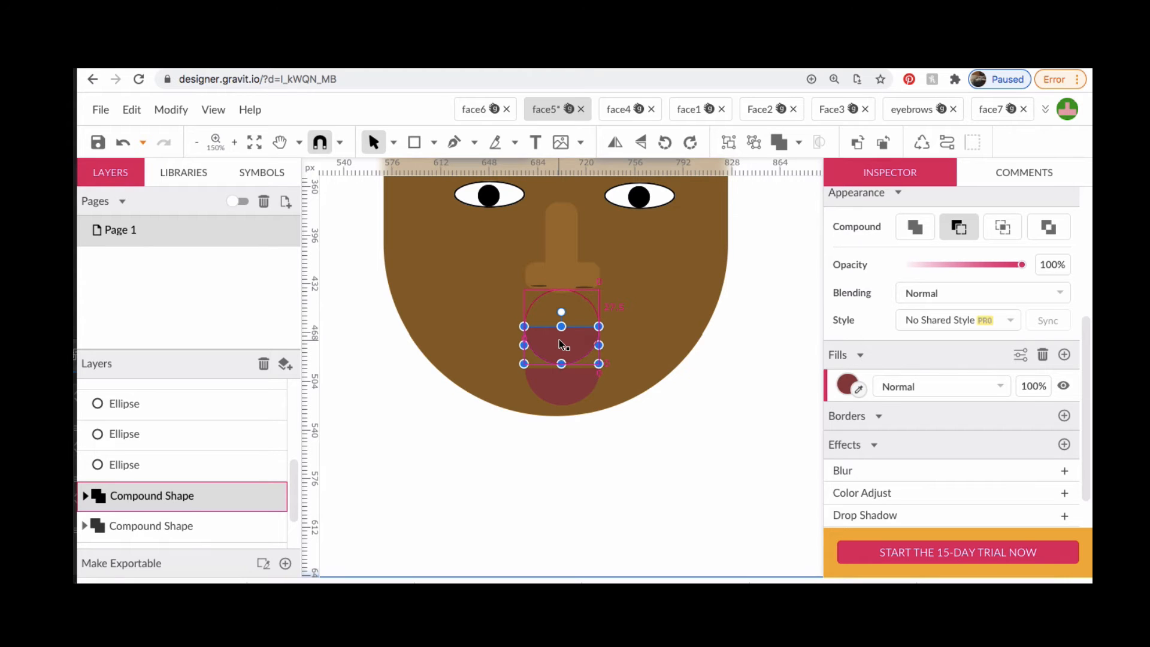
{"action": "left_click_drag", "start_coordinate": [559, 340], "coordinate": [601, 339]}
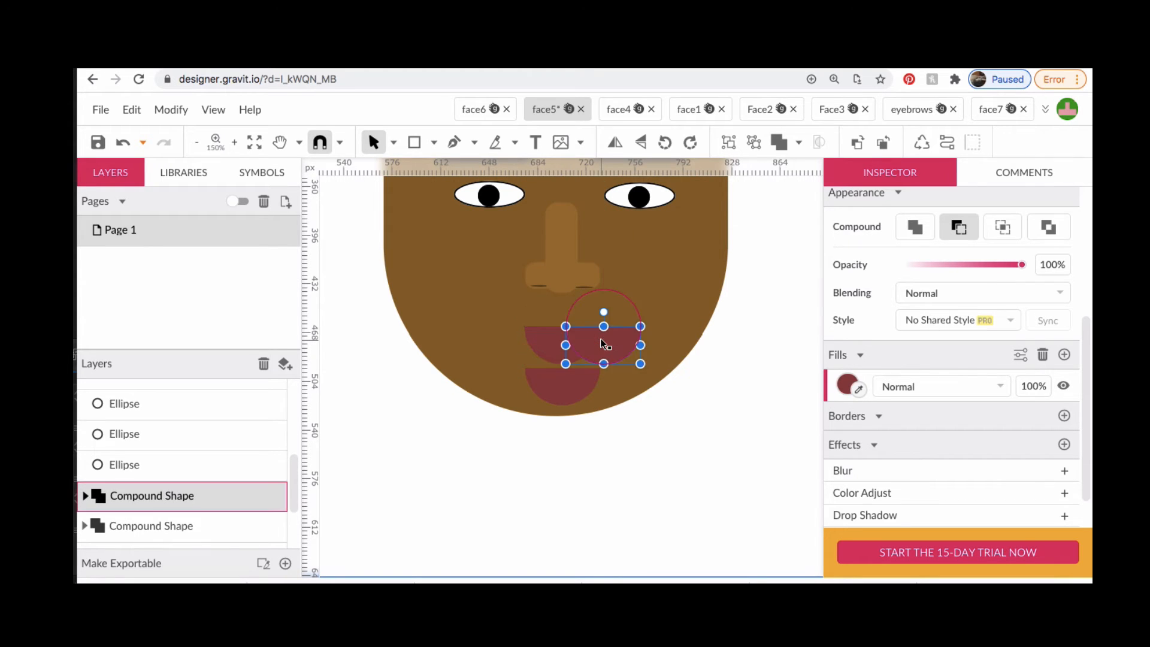
Flip the two upper half circles vertically and shrink them together to roughly the width of the lower half circle
{"action": "left_click", "coordinate": [549, 344], "text": "shift"}
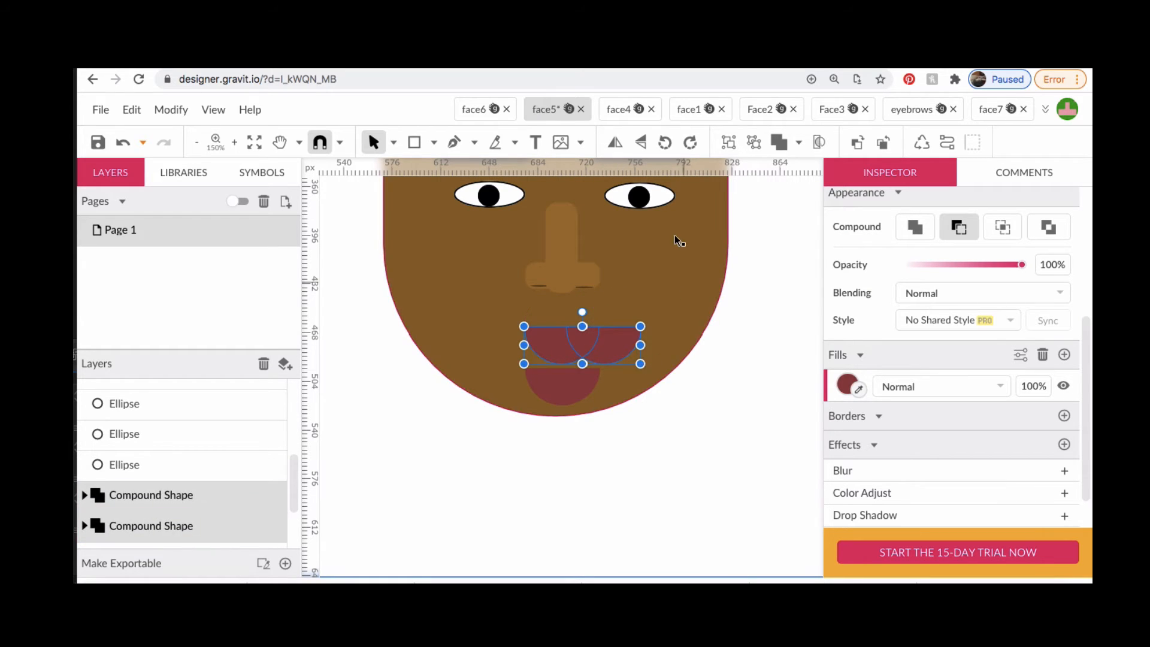
{"action": "left_click", "coordinate": [641, 140]}
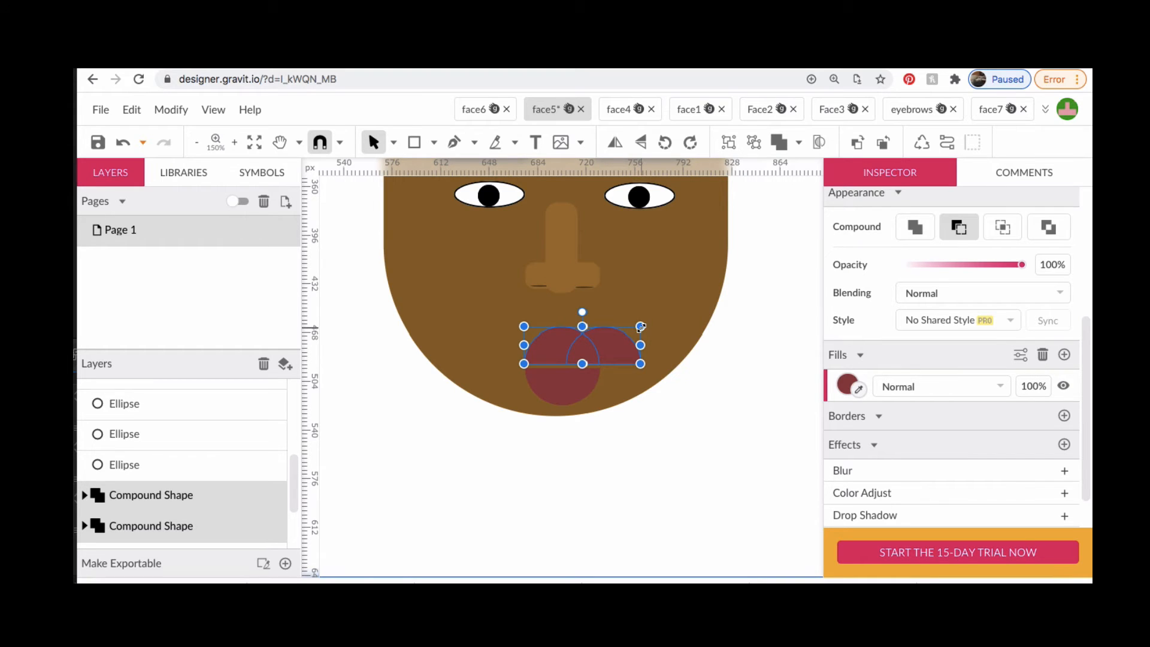
{"action": "left_click_drag", "start_coordinate": [640, 326], "coordinate": [602, 343]}
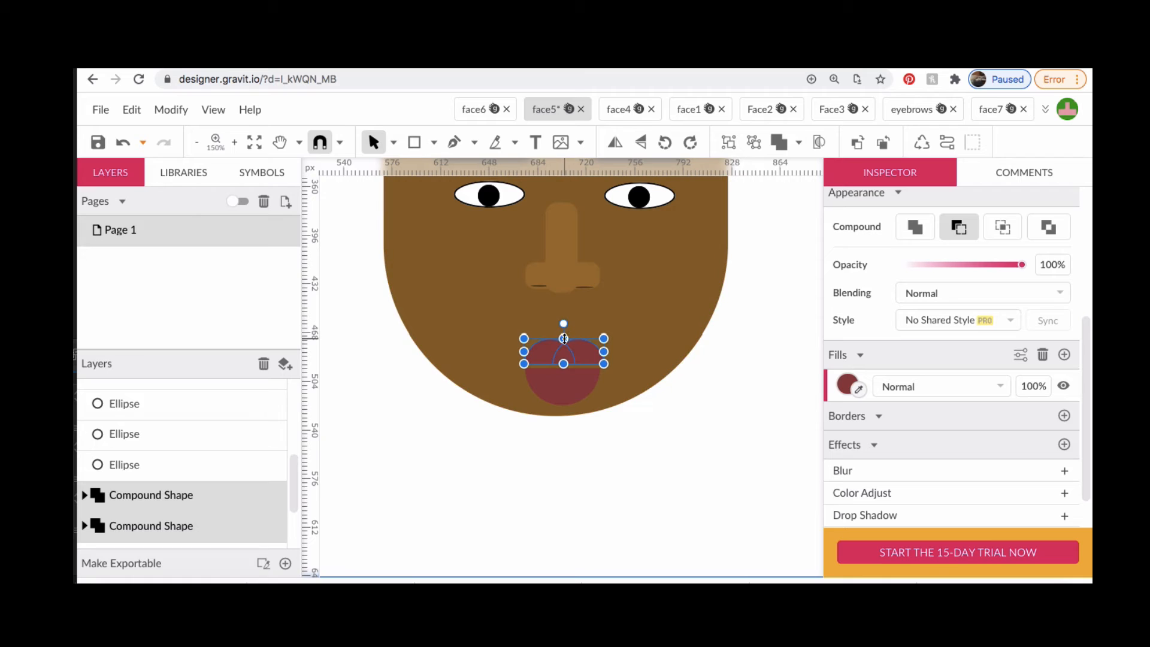
{"action": "left_click_drag", "start_coordinate": [566, 339], "coordinate": [564, 342]}
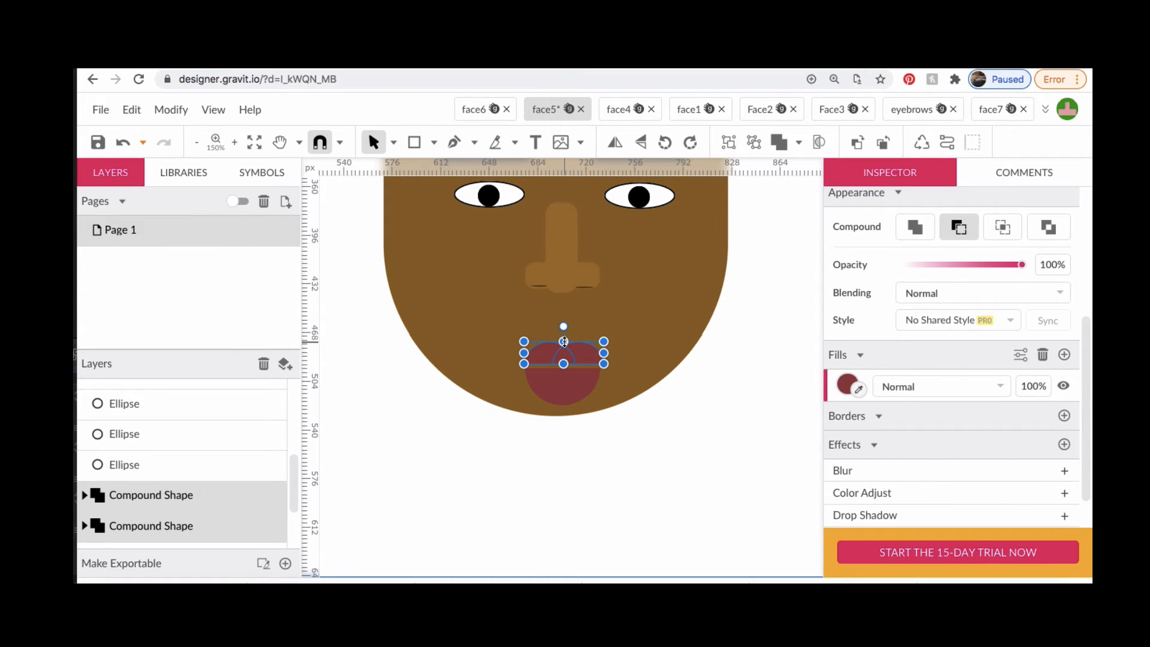
Flatten the lower lip to about 10 px high and the paired upper lip shapes to about 11 px high
{"action": "left_click", "coordinate": [563, 395]}
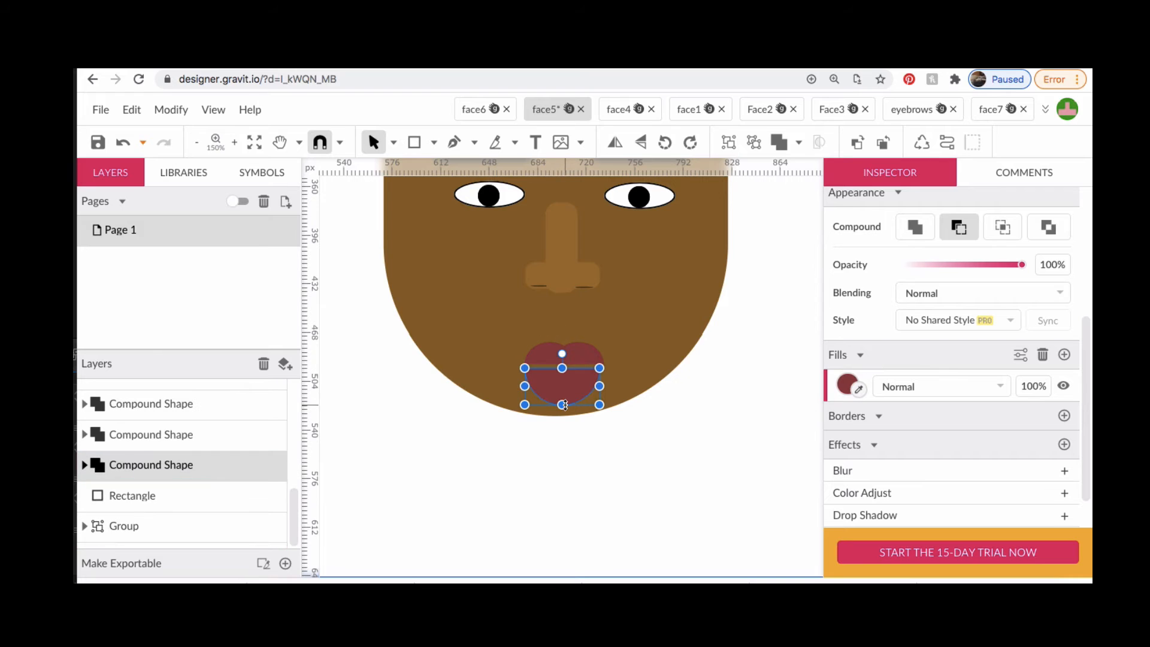
{"action": "left_click_drag", "start_coordinate": [563, 405], "coordinate": [563, 381]}
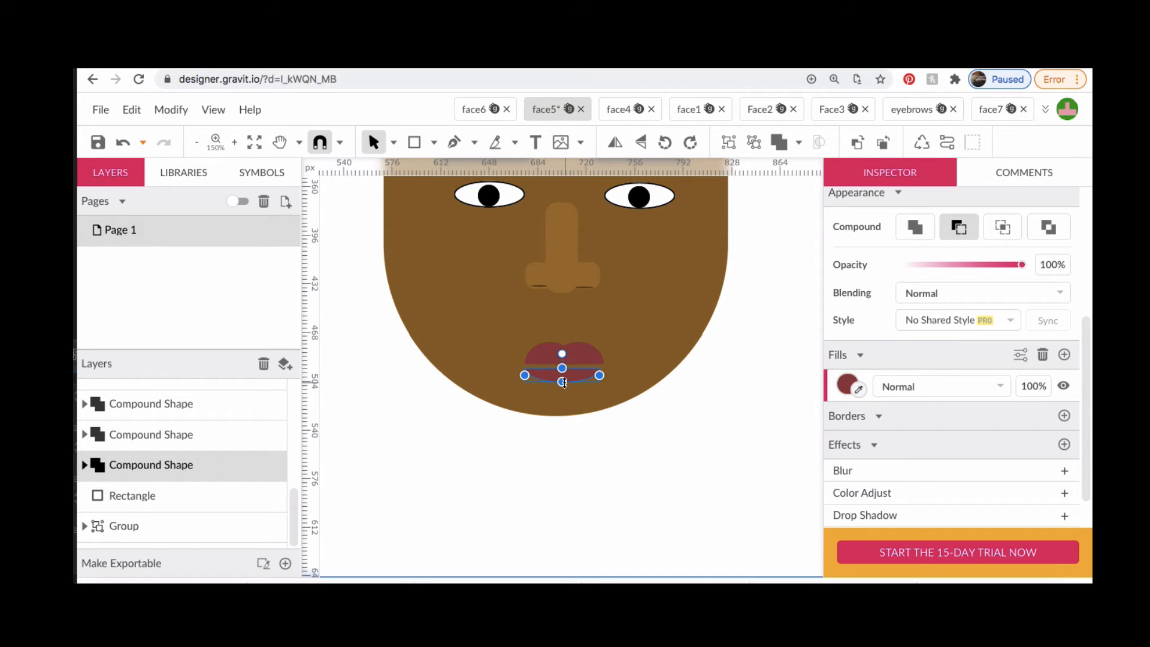
{"action": "left_click", "coordinate": [578, 355]}
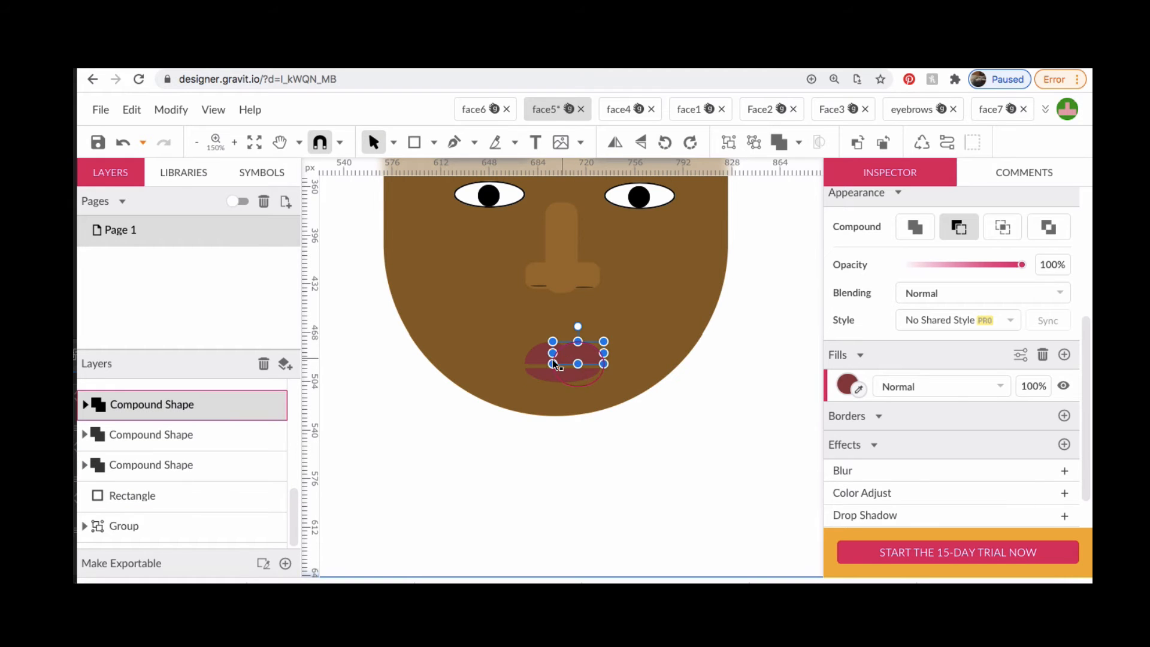
{"action": "left_click", "coordinate": [541, 357], "text": "shift"}
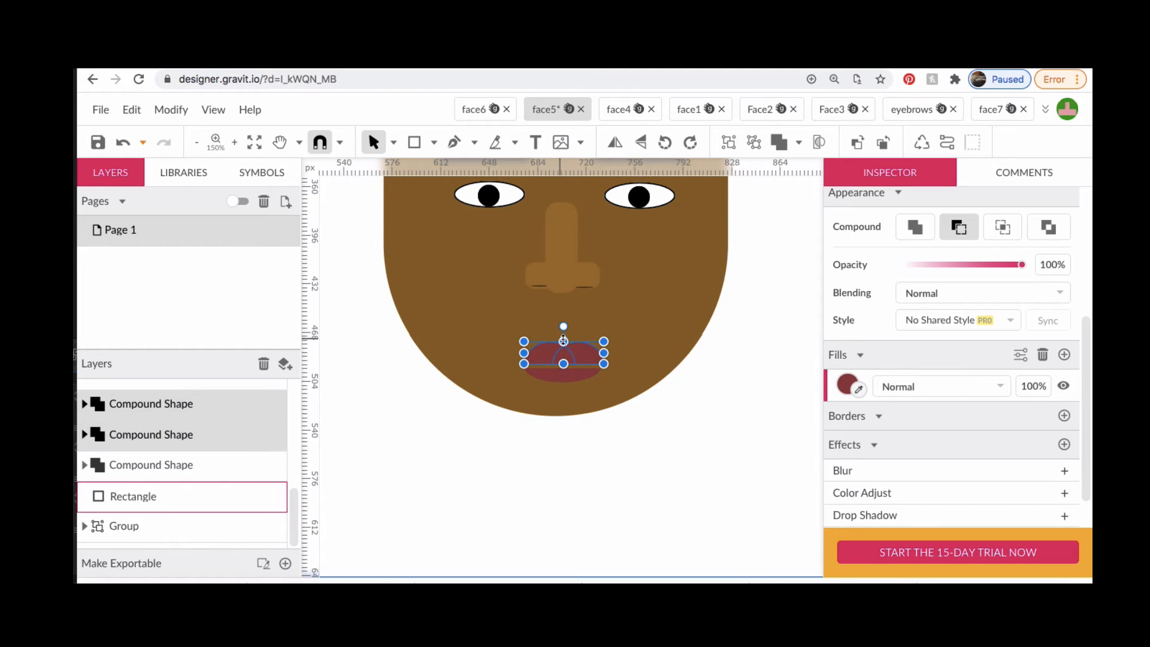
{"action": "left_click_drag", "start_coordinate": [564, 341], "coordinate": [566, 348]}
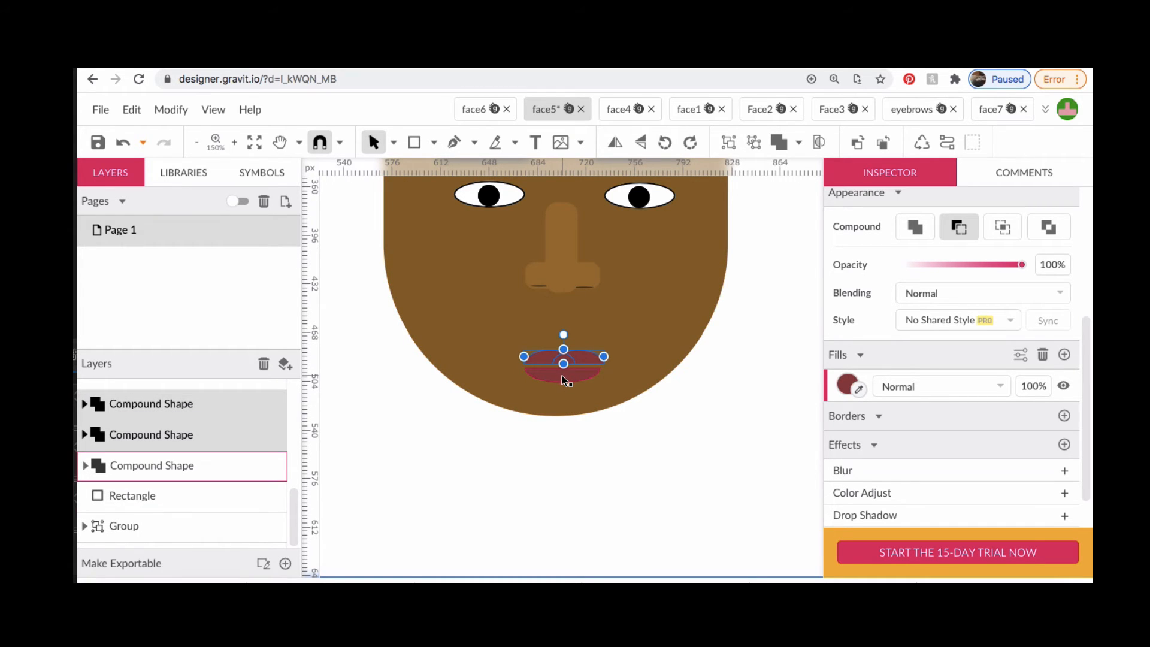
Nudge the lower lip upward until it closes the gap to the upper lip
{"action": "left_click", "coordinate": [562, 375]}
{"action": "key", "text": "Up"}
{"action": "key", "text": "Up"}
{"action": "key", "text": "Up"}
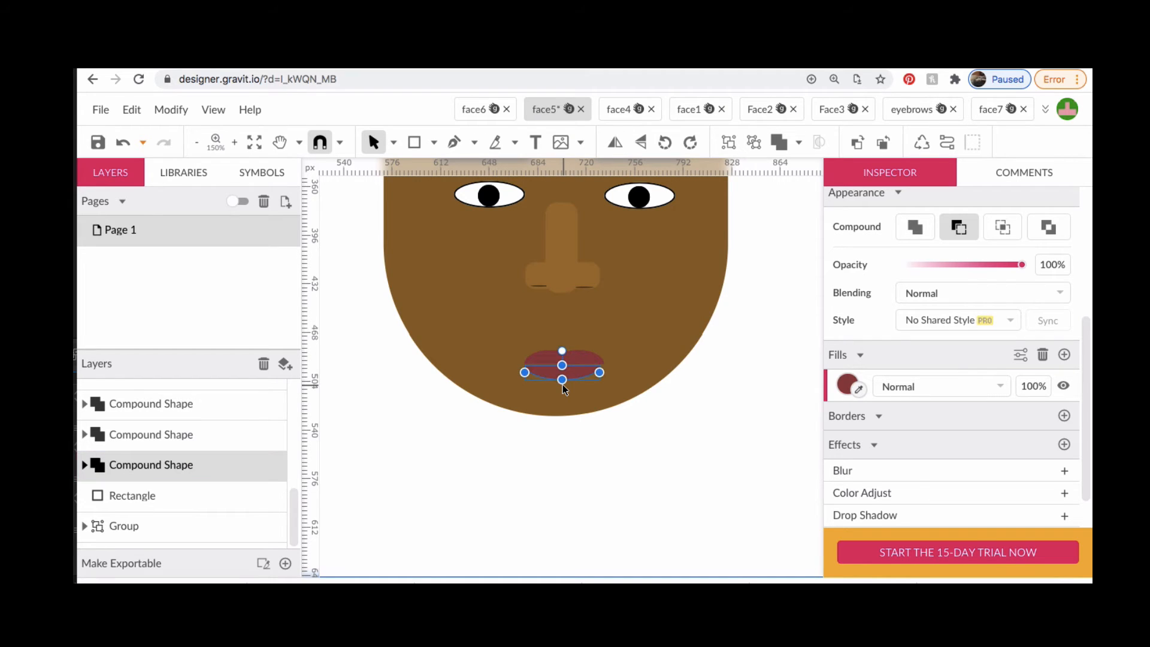
{"action": "left_click", "coordinate": [634, 348]}
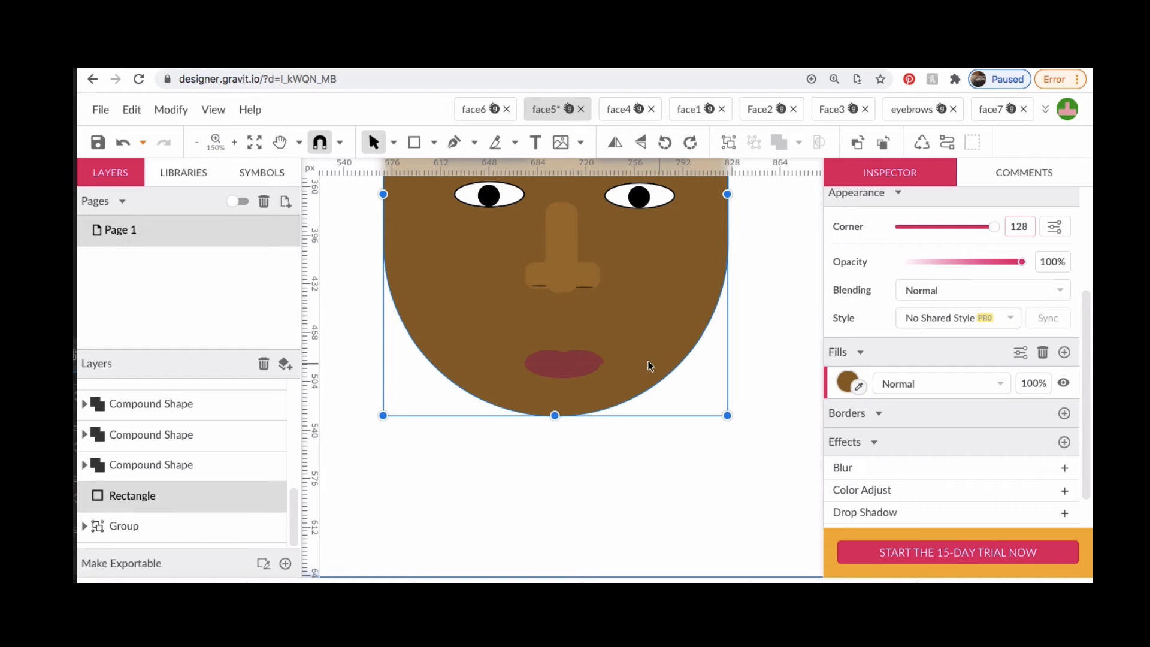
Widen the lower lip to the right until its edge lines up exactly with the upper lip's corner
{"action": "left_click", "coordinate": [566, 371]}
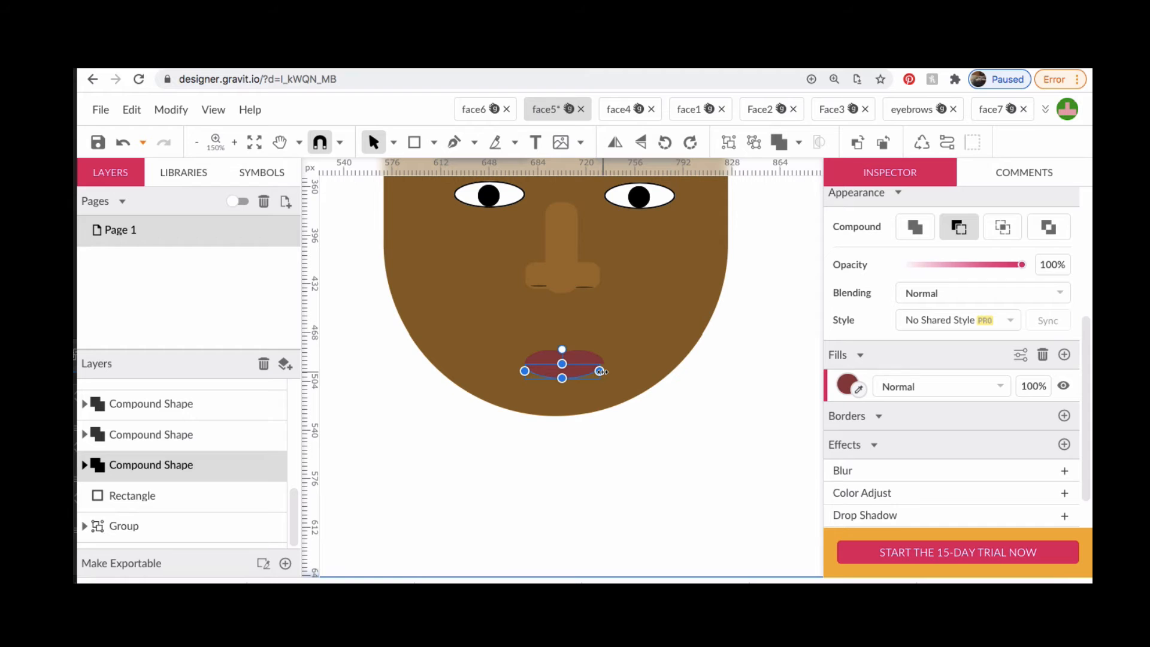
{"action": "left_click_drag", "start_coordinate": [602, 372], "coordinate": [607, 371]}
{"action": "scroll", "coordinate": [610, 370], "scroll_direction": "up", "scroll_amount": 5}
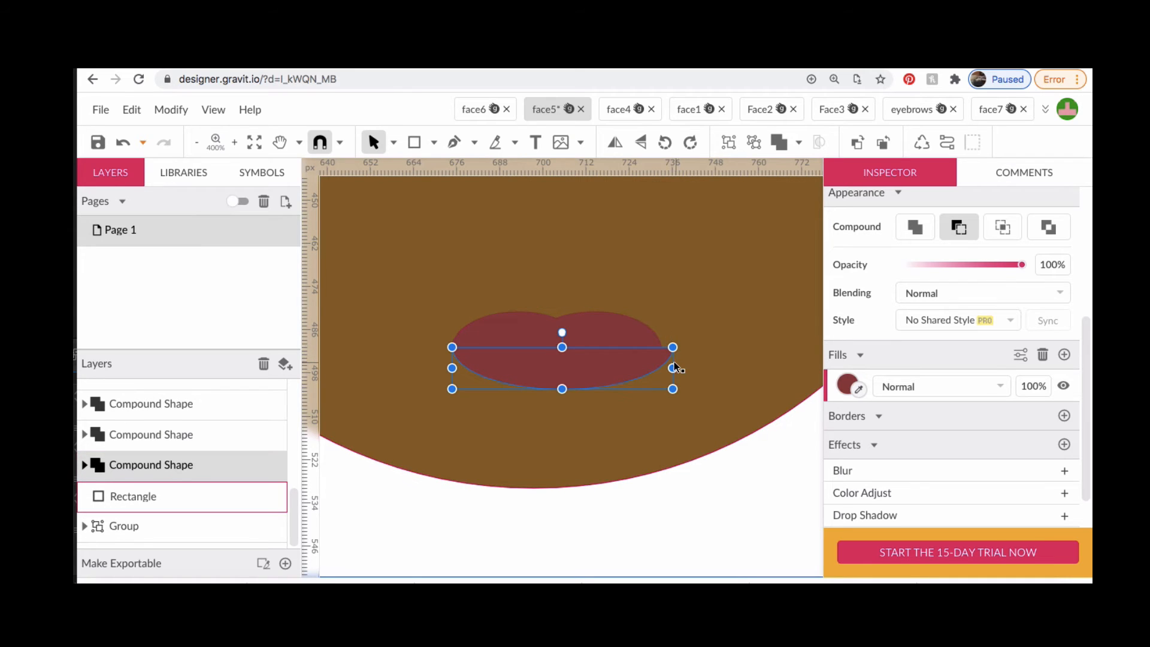
{"action": "left_click_drag", "start_coordinate": [672, 367], "coordinate": [662, 367]}
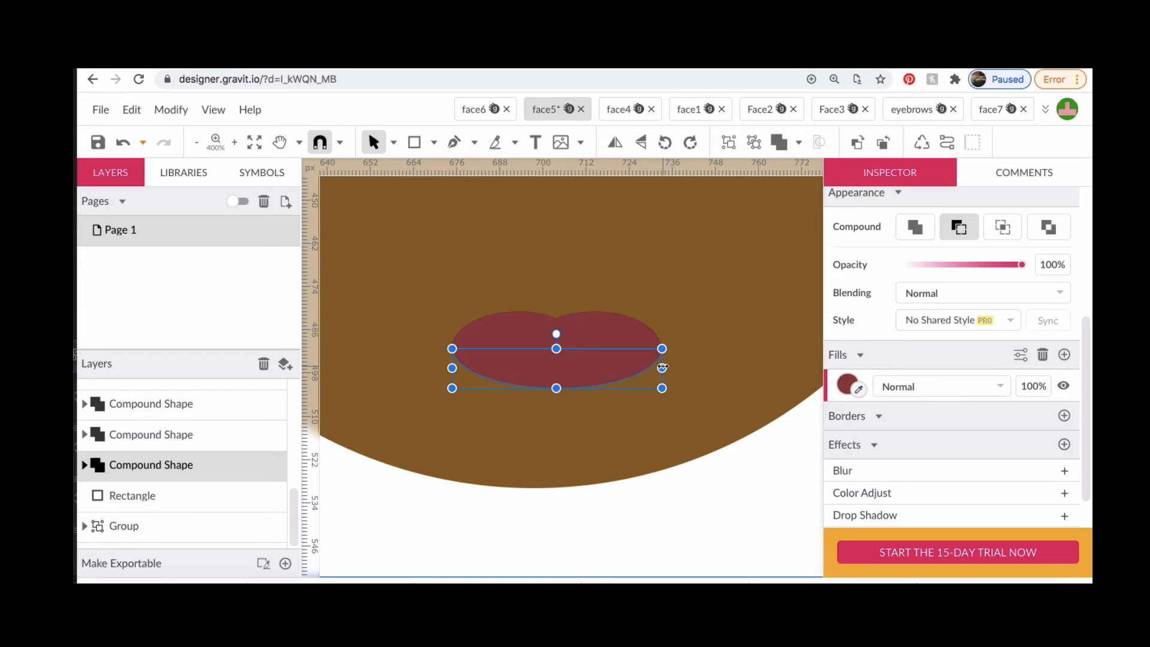
{"action": "left_click", "coordinate": [711, 340]}
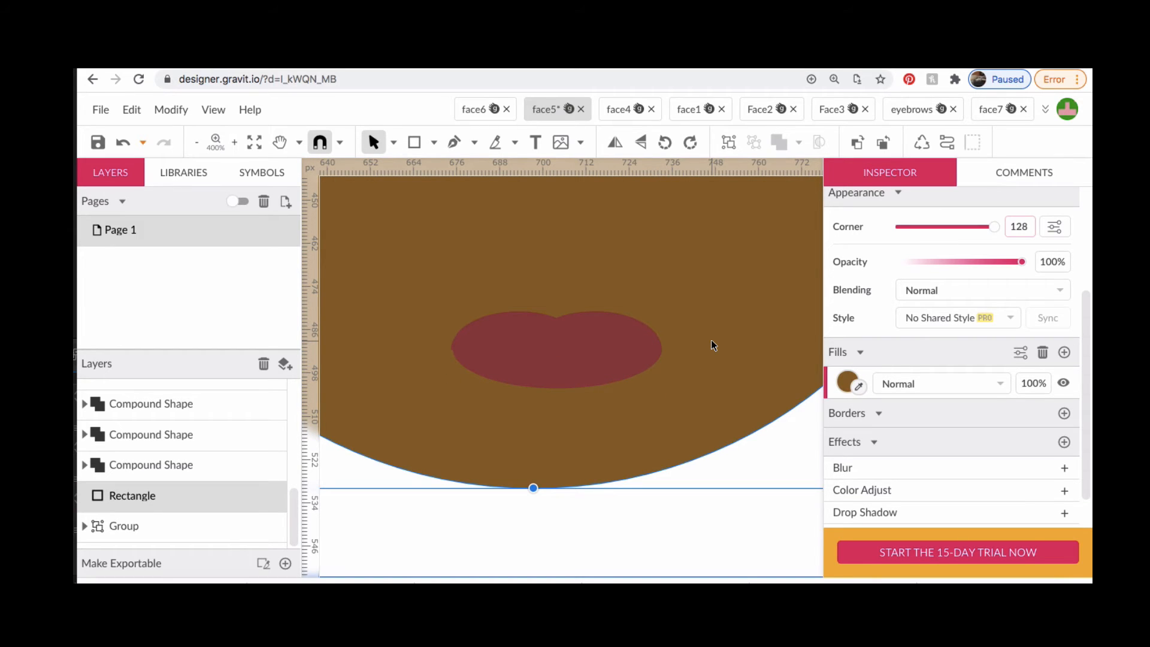
Draw a thin rectangle across the lips from corner to corner and fill it with dark red #980000
{"action": "left_click", "coordinate": [413, 144]}
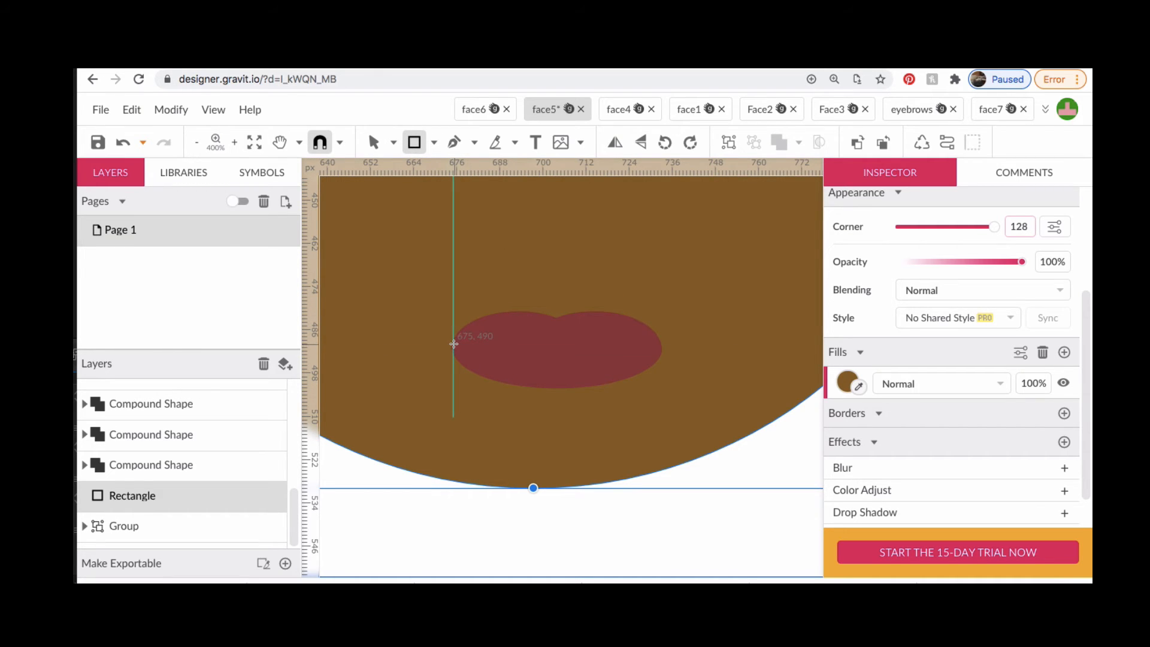
{"action": "mouse_move", "coordinate": [465, 344]}
{"action": "left_mouse_down"}
{"action": "mouse_move", "coordinate": [611, 362]}
{"action": "mouse_move", "coordinate": [662, 352]}
{"action": "left_mouse_up"}
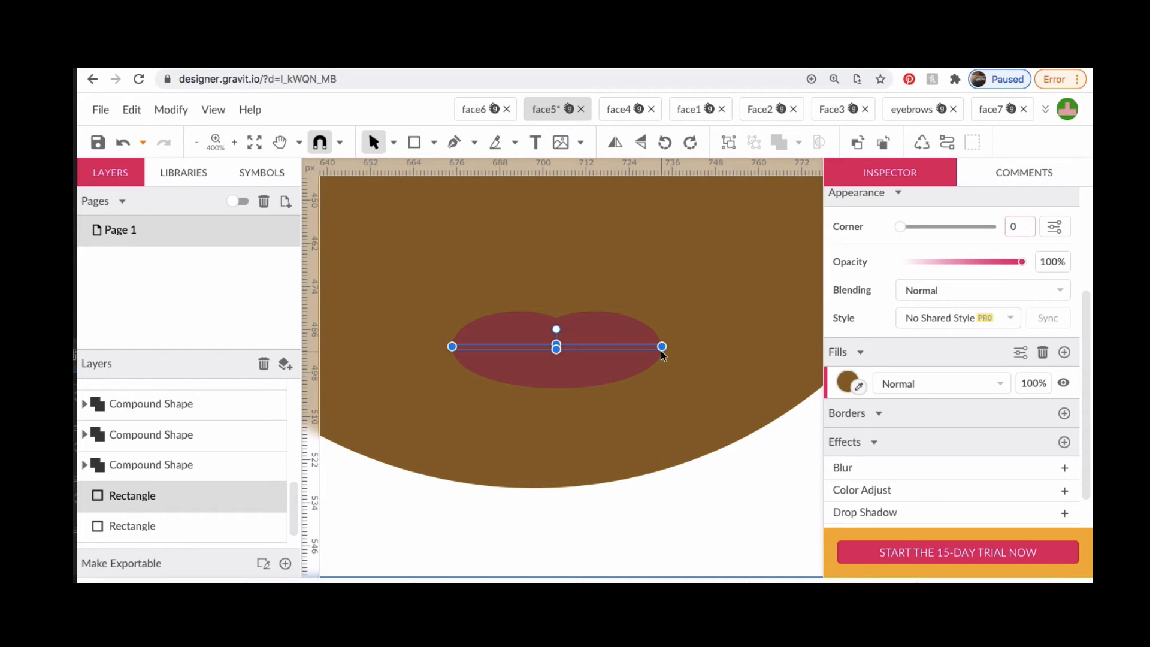
{"action": "left_click", "coordinate": [842, 377]}
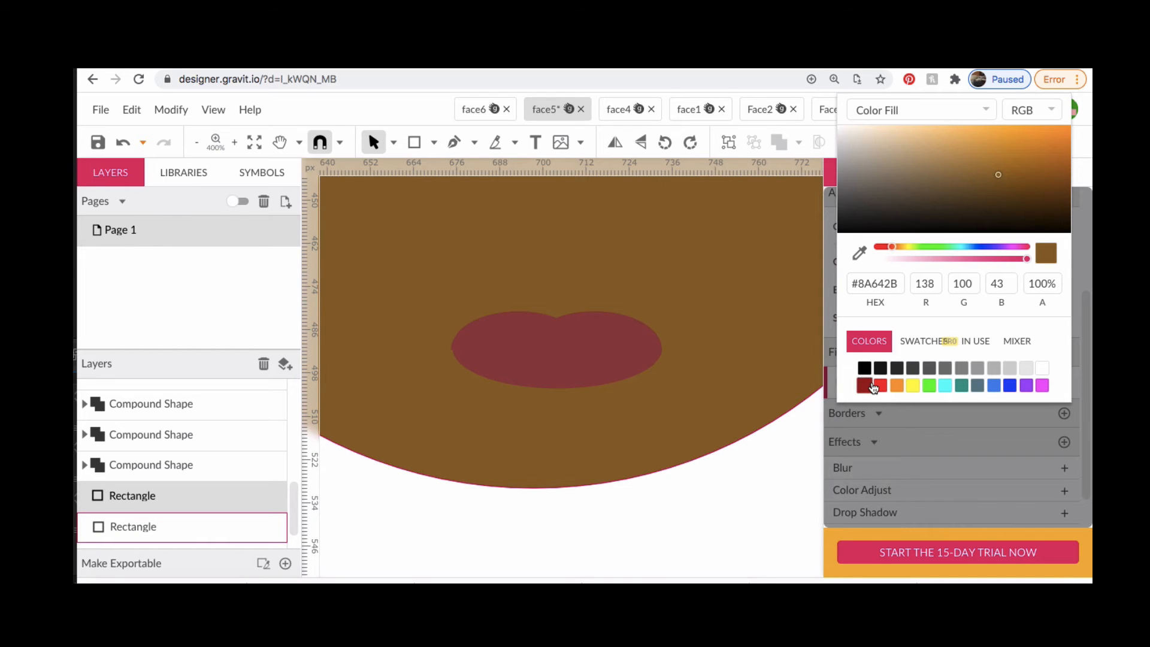
{"action": "left_click", "coordinate": [866, 386]}
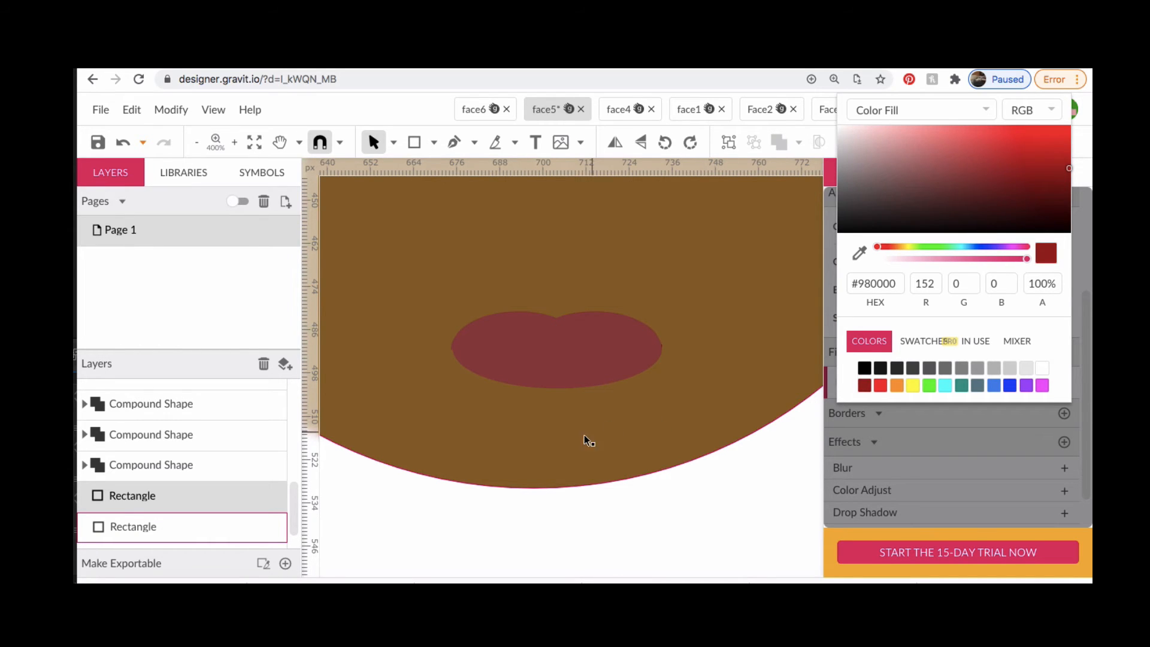
Bring the thin mouth-line rectangle to the front and darken its fill to #460707
{"action": "left_click", "coordinate": [515, 497]}
{"action": "left_click", "coordinate": [202, 496]}
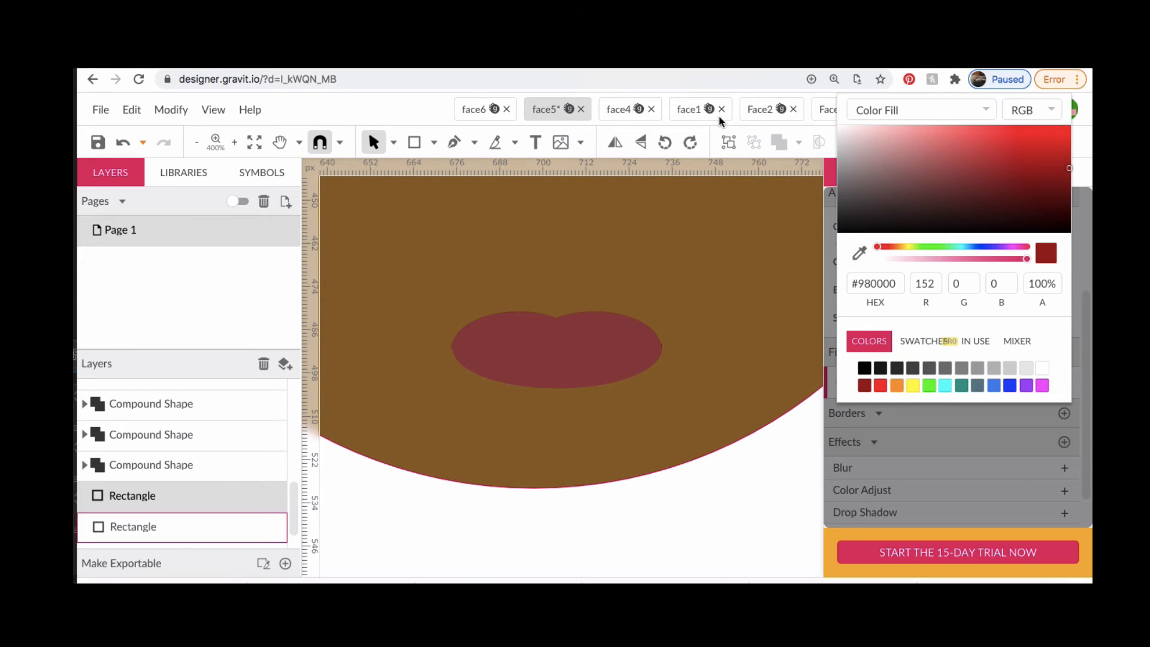
{"action": "left_click", "coordinate": [183, 109]}
{"action": "mouse_move", "coordinate": [190, 142]}
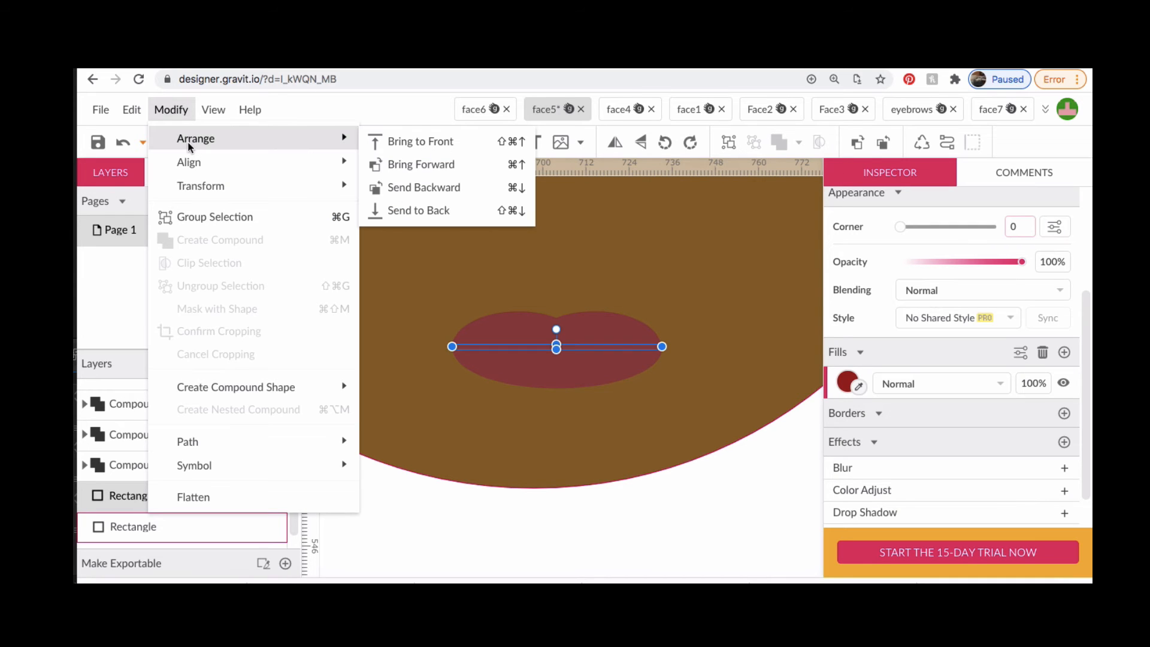
{"action": "left_click", "coordinate": [419, 147]}
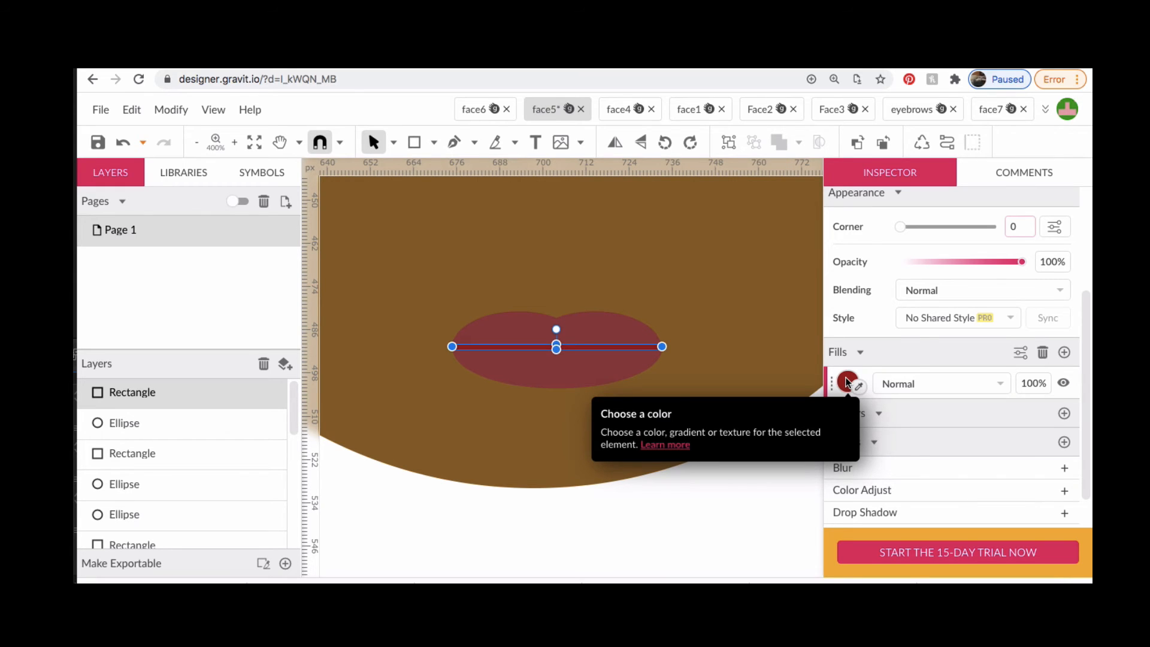
{"action": "left_click", "coordinate": [848, 381]}
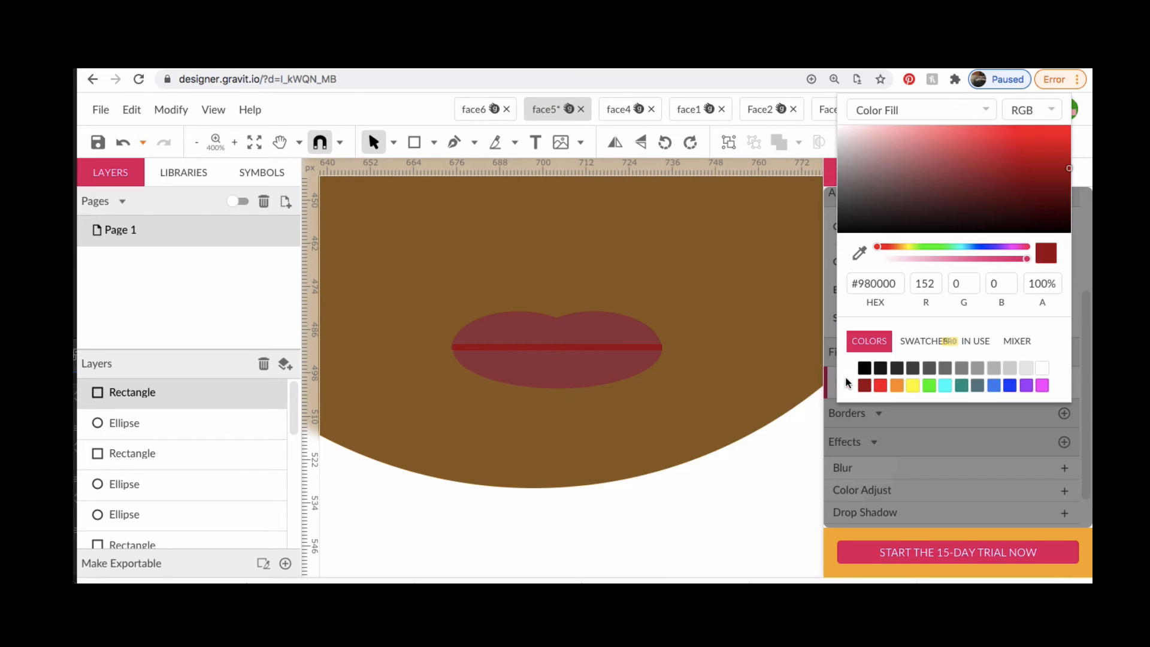
{"action": "left_click", "coordinate": [1048, 205]}
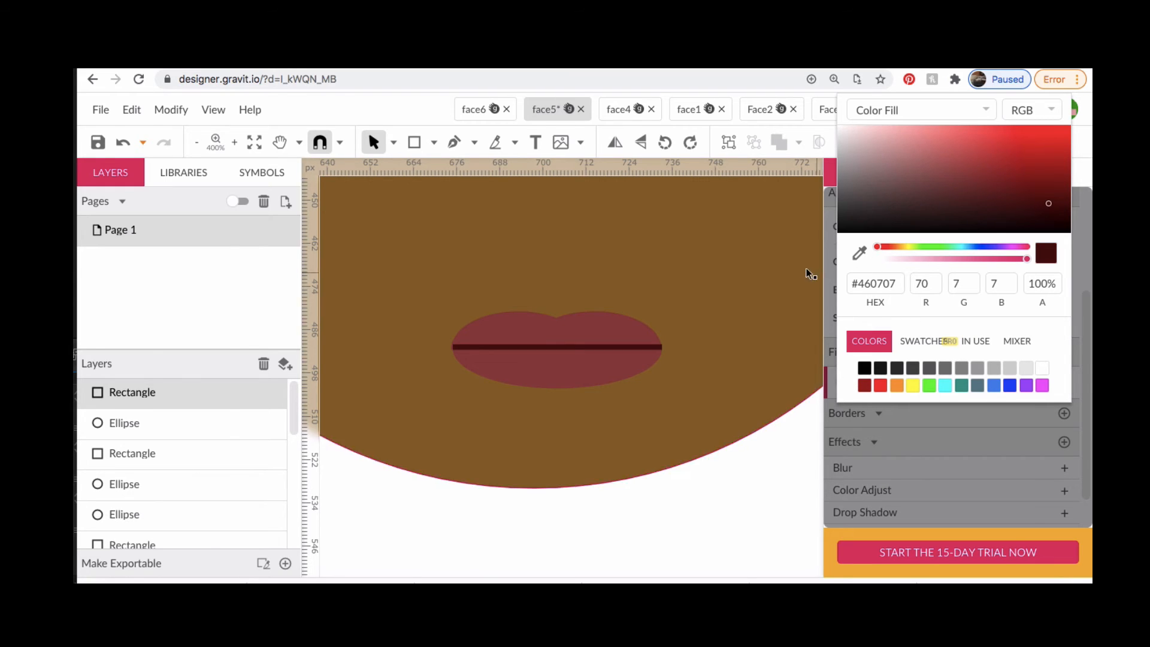
Select both upper lip shapes, the lower lip and the mouth line, and nudge them together about 15 px up towards the nose
{"action": "left_click", "coordinate": [593, 333]}
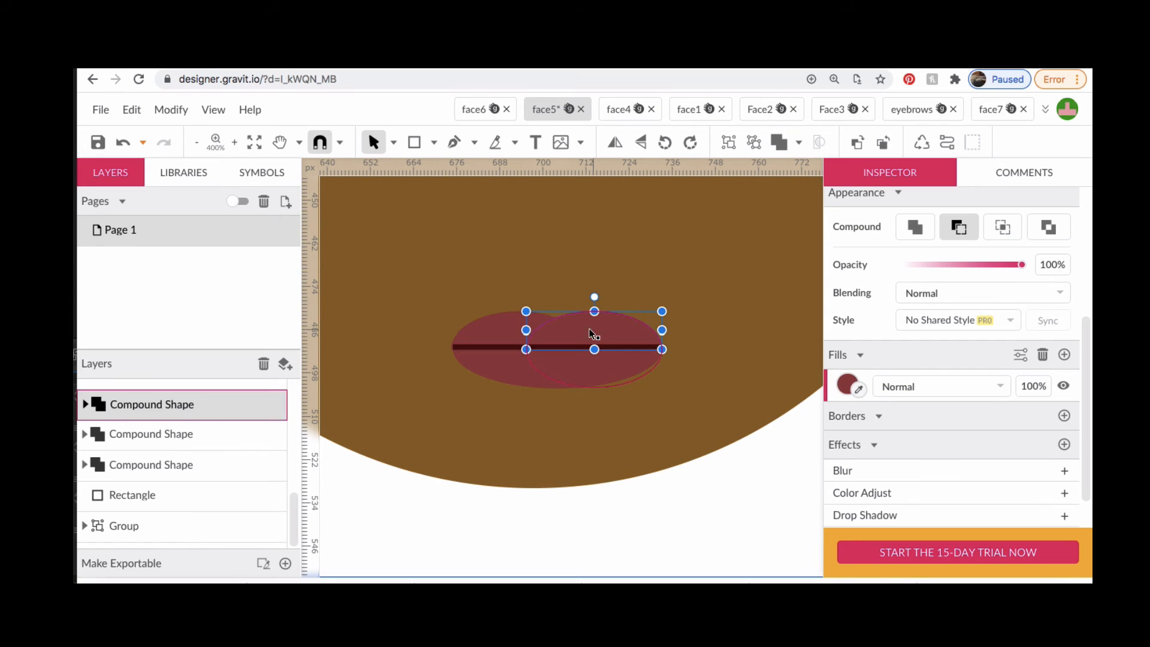
{"action": "left_click", "coordinate": [492, 324], "text": "shift"}
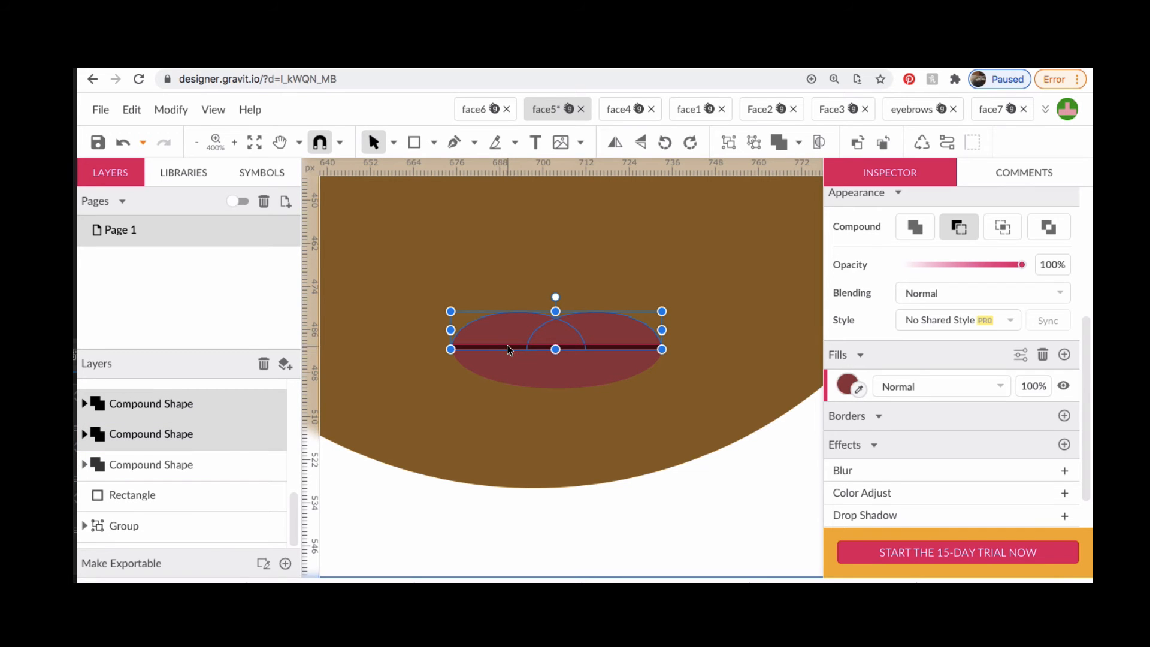
{"action": "key", "text": "ctrl+shift+g"}
{"action": "key", "text": "ctrl+z"}
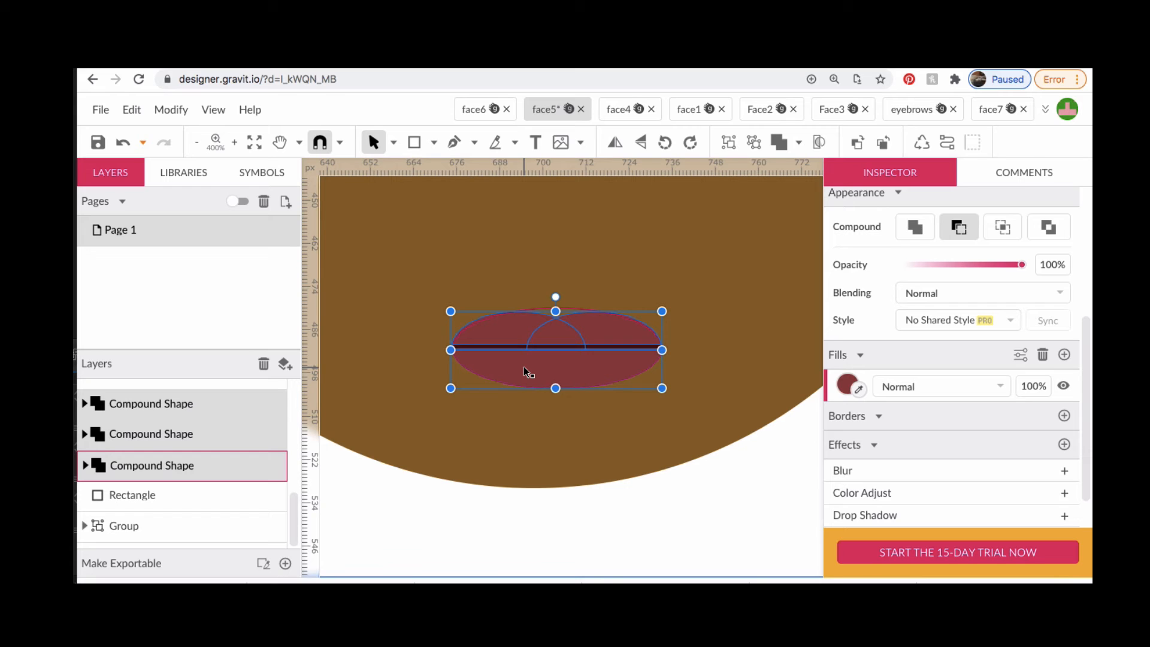
{"action": "key", "text": "Up"}
{"action": "key", "text": "Up"}
{"action": "key", "text": "Up"}
{"action": "key", "text": "Up"}
{"action": "key", "text": "Up"}
{"action": "key", "text": "Up"}
{"action": "key", "text": "Up"}
{"action": "key", "text": "Up"}
{"action": "key", "text": "Up"}
{"action": "key", "text": "Up"}
{"action": "key", "text": "Up"}
{"action": "key", "text": "Up"}
{"action": "key", "text": "Up"}
{"action": "key", "text": "Up"}
{"action": "key", "text": "Up"}
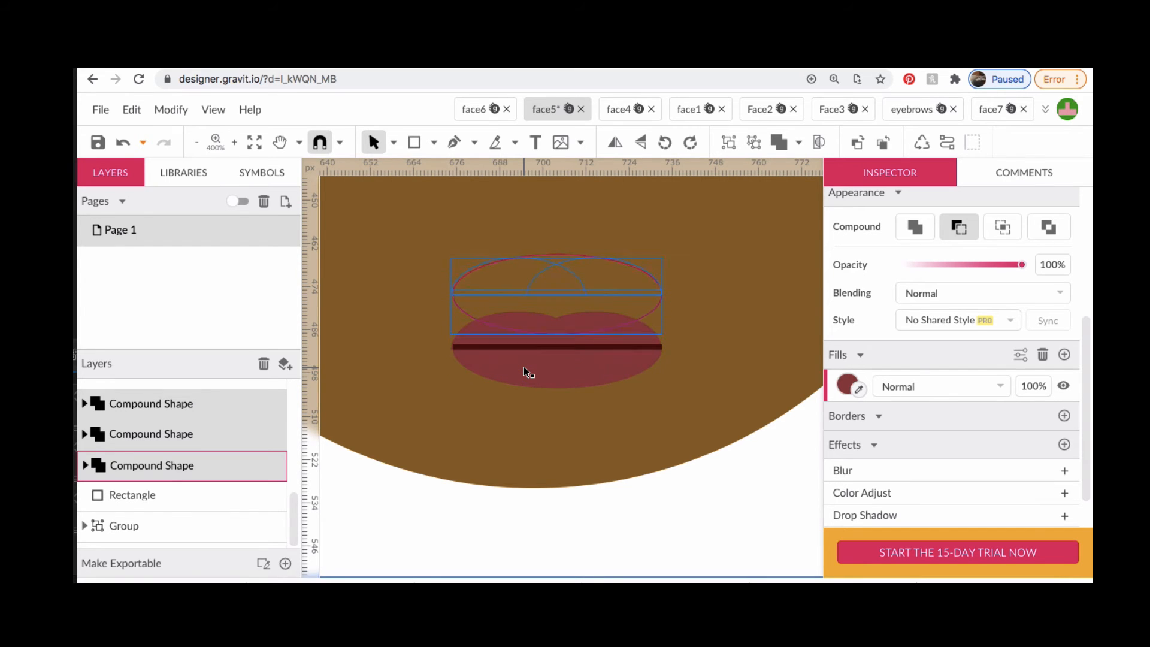
{"action": "scroll", "coordinate": [682, 349], "scroll_direction": "right", "scroll_amount": 1}
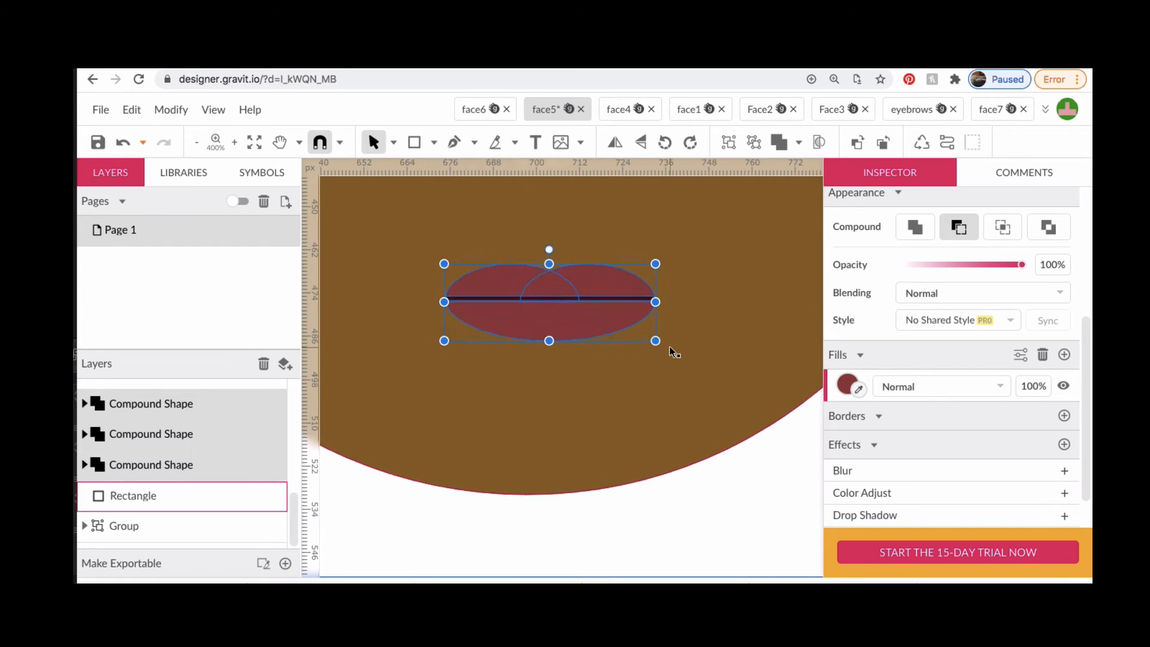
{"action": "key", "text": "ctrl+minus"}
{"action": "key", "text": "ctrl+minus"}
{"action": "key", "text": "ctrl+minus"}
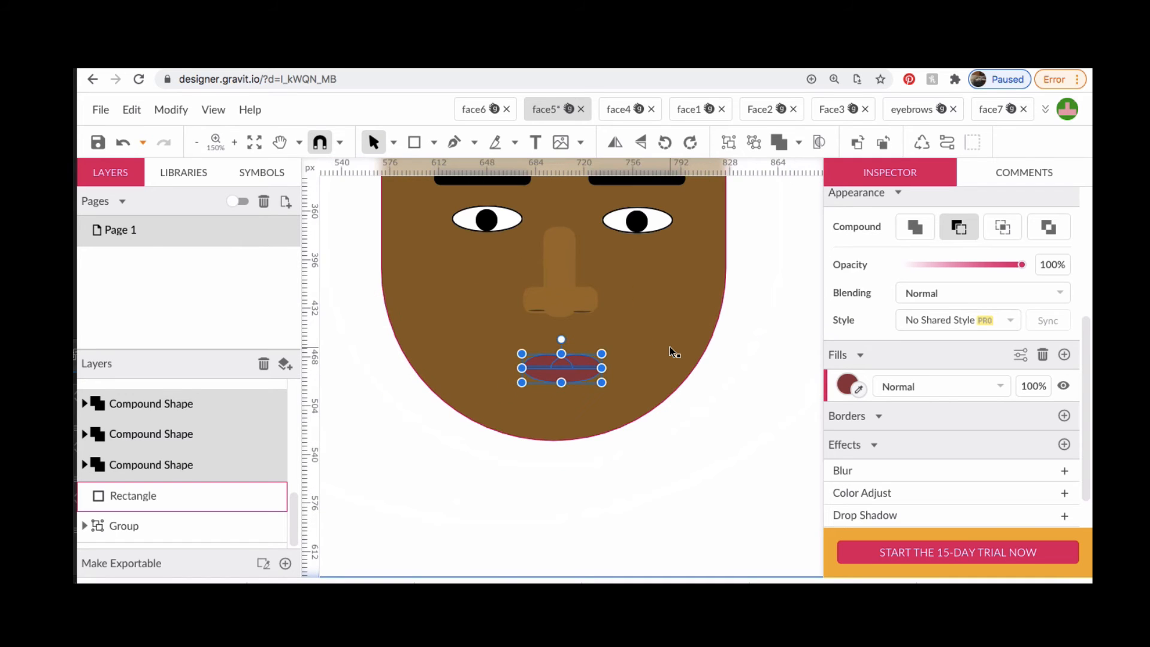
Select the brown head shape and rename its layer as "face"
{"action": "left_click", "coordinate": [670, 347]}
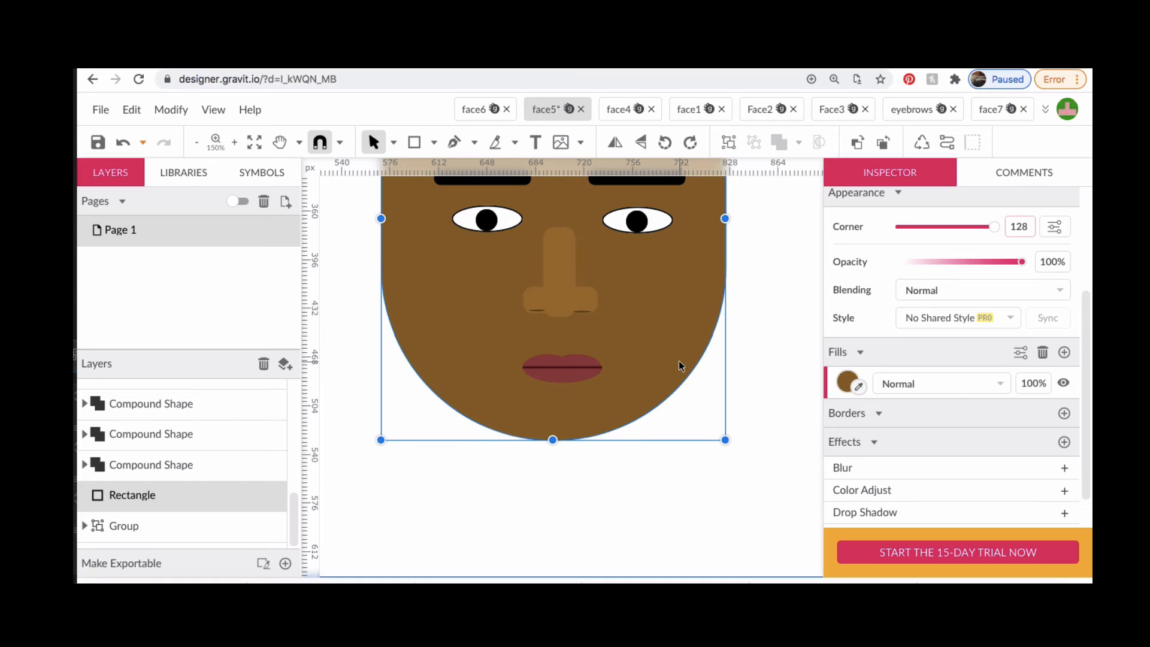
{"action": "scroll", "coordinate": [679, 362], "scroll_direction": "up", "scroll_amount": 3}
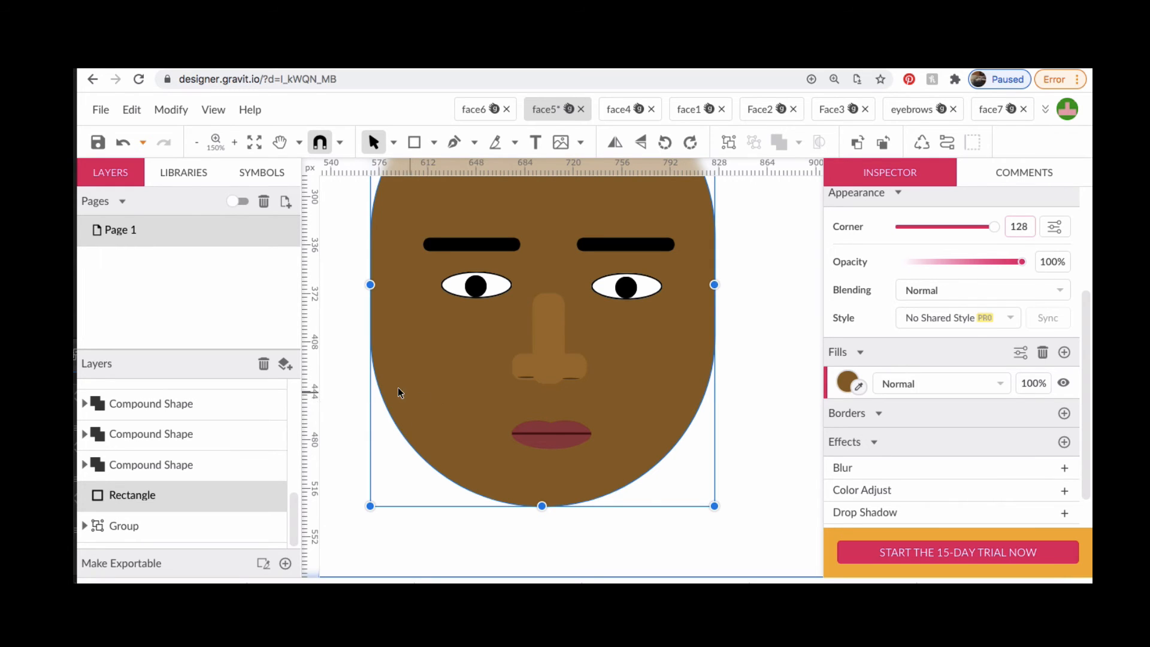
{"action": "double_click", "coordinate": [132, 494]}
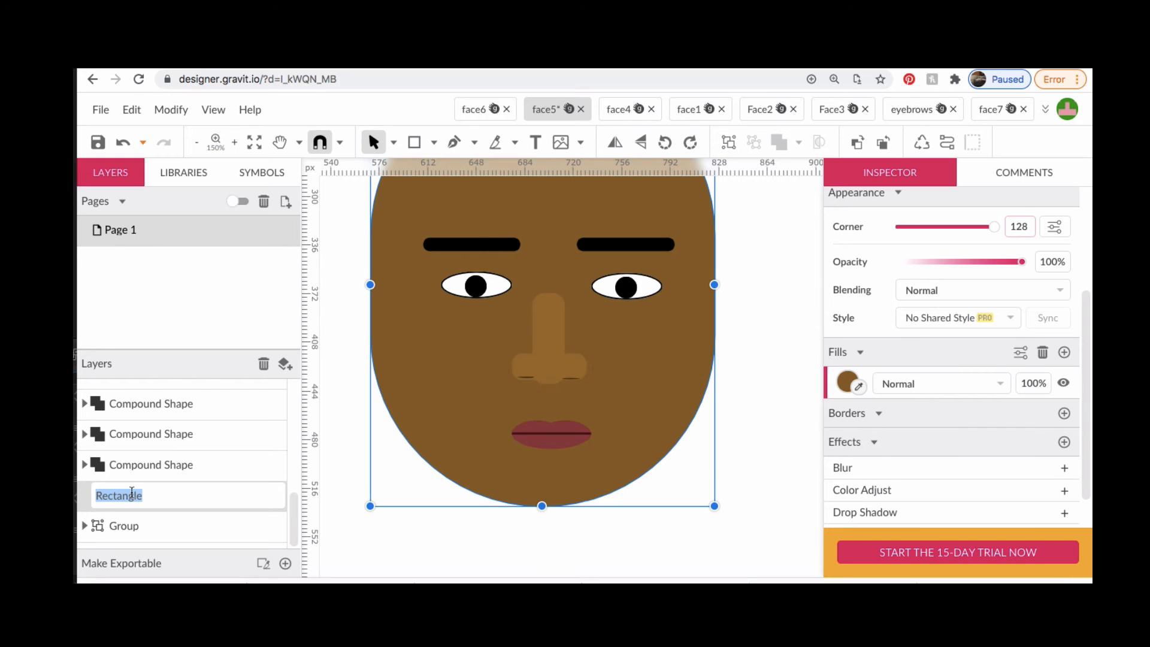
{"action": "type", "text": "face"}
{"action": "key", "text": "Return"}
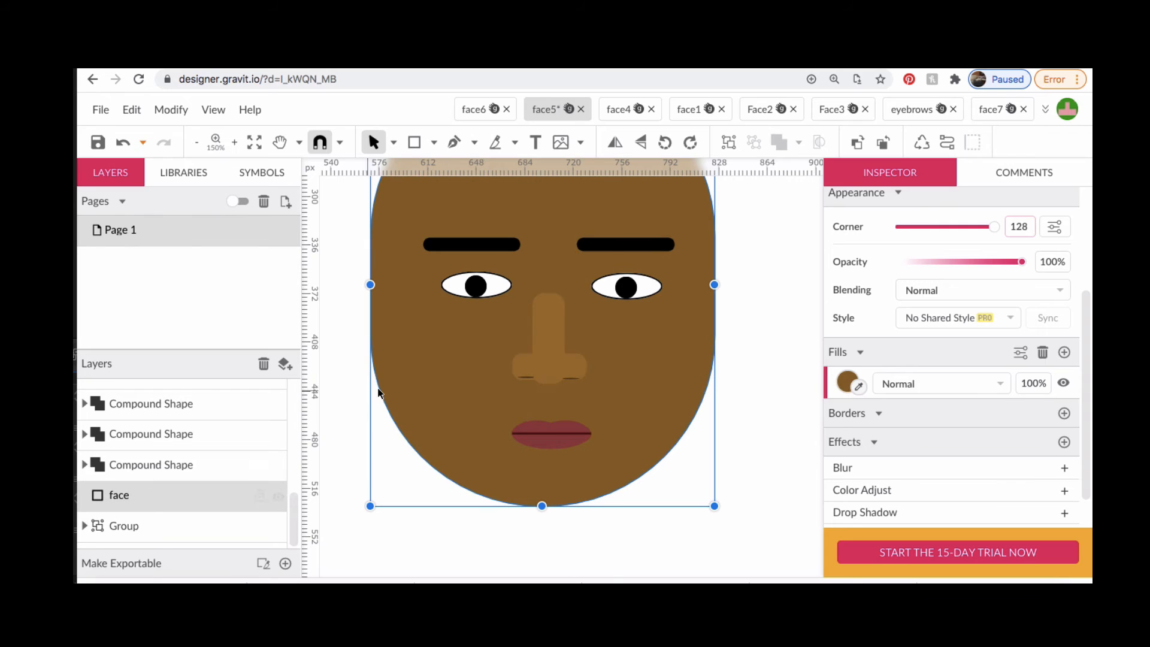
Convert the head shape to an editable path and pull its bottom centre point down to form a slightly pointed chin
{"action": "left_click", "coordinate": [947, 139]}
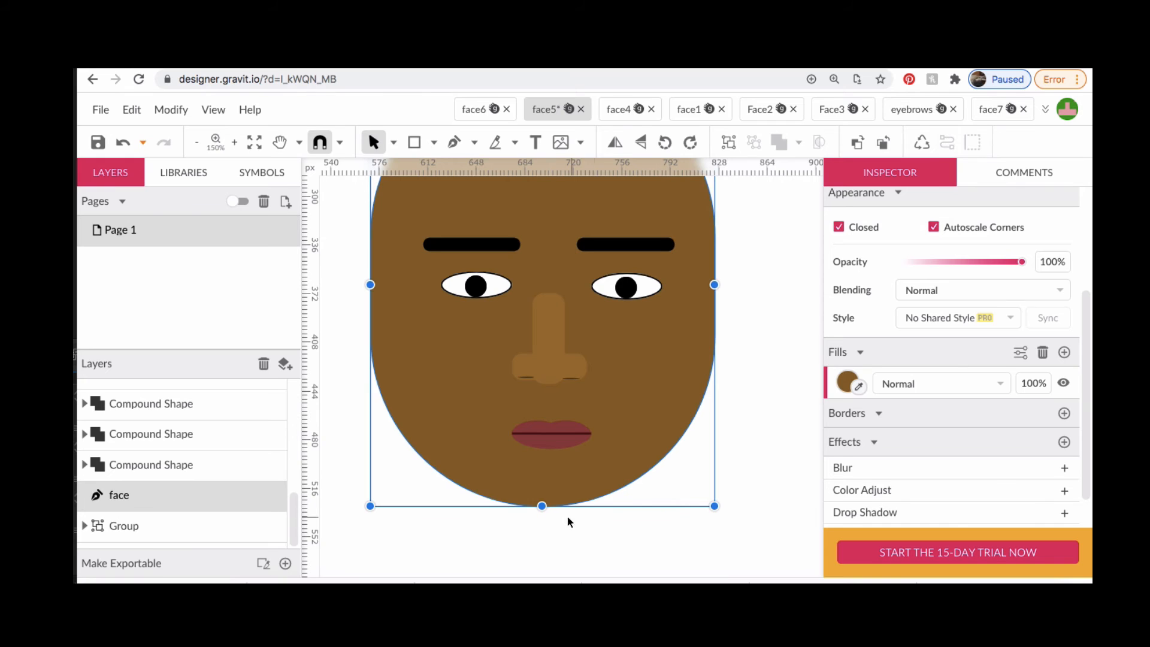
{"action": "left_click", "coordinate": [393, 142]}
{"action": "left_click", "coordinate": [413, 191]}
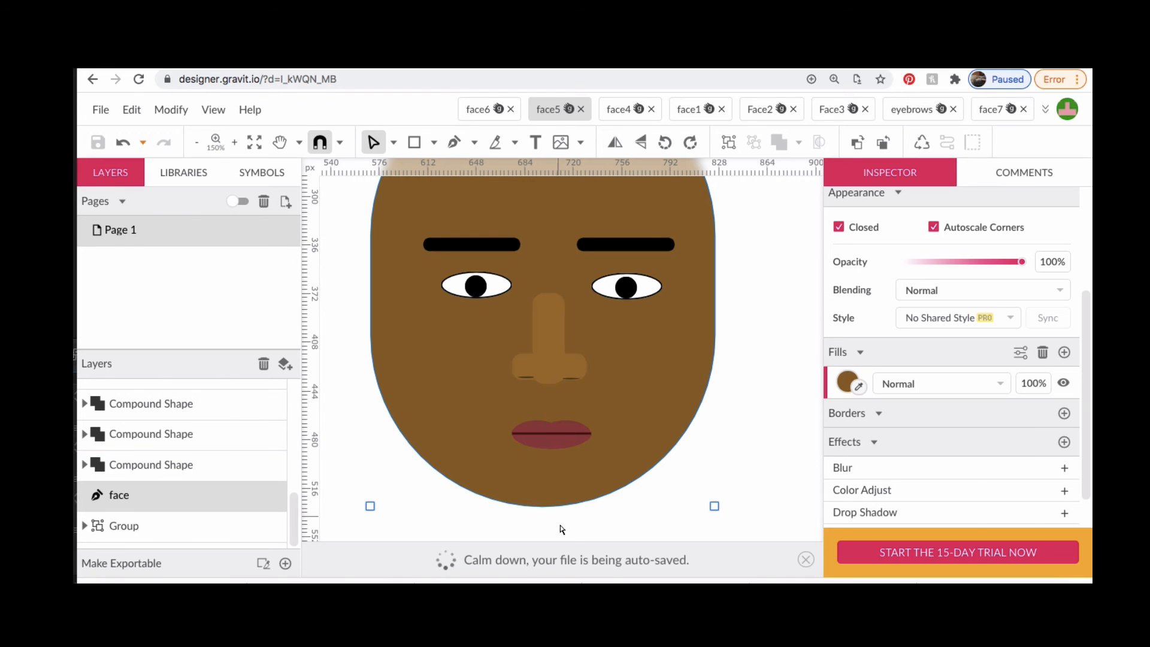
{"action": "left_click", "coordinate": [542, 507]}
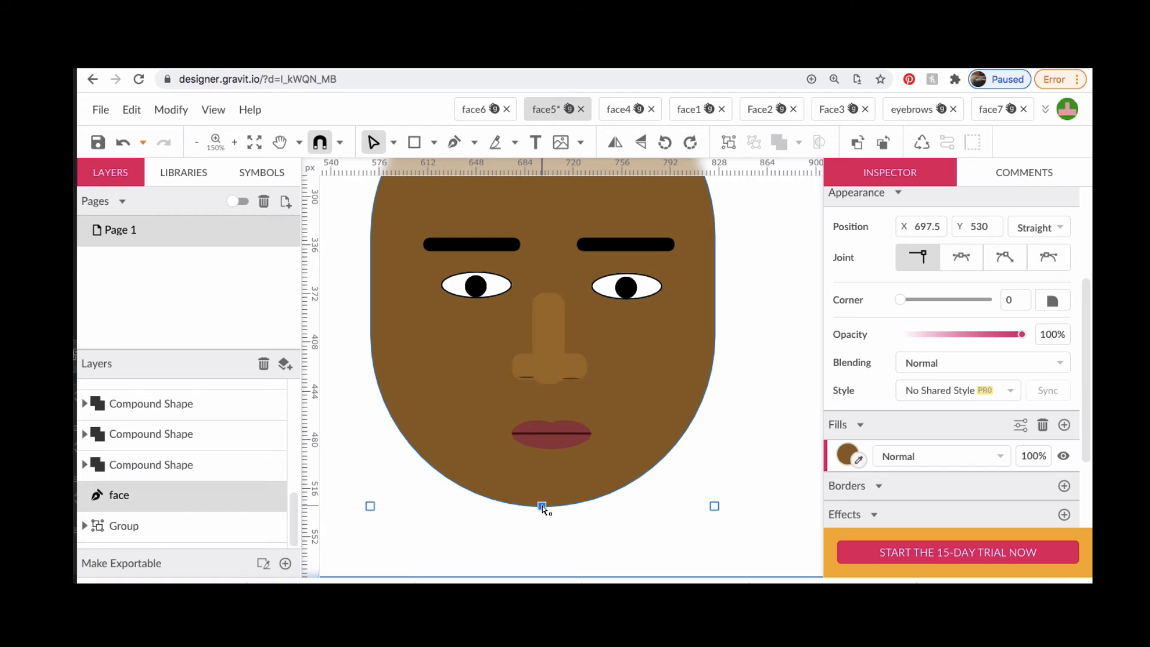
{"action": "left_click_drag", "start_coordinate": [543, 508], "coordinate": [547, 532]}
{"action": "key", "text": "ctrl+minus"}
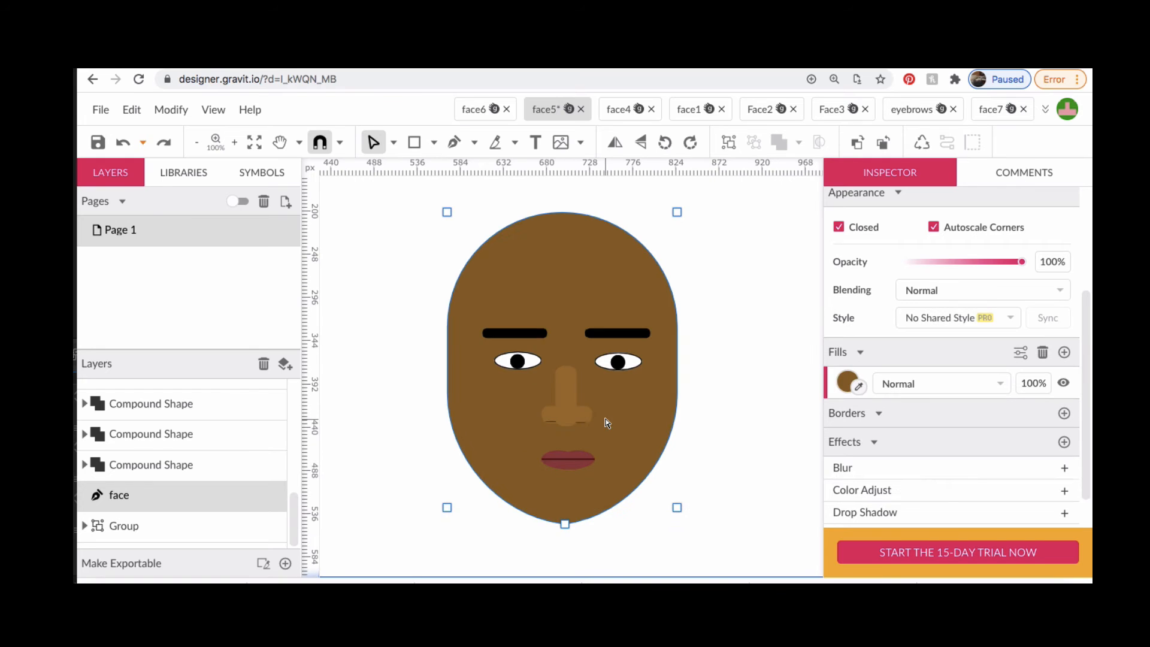
Draw a tall brown ellipse overlapping the head's left edge, just below eye level, as an ear
{"action": "left_click", "coordinate": [423, 149]}
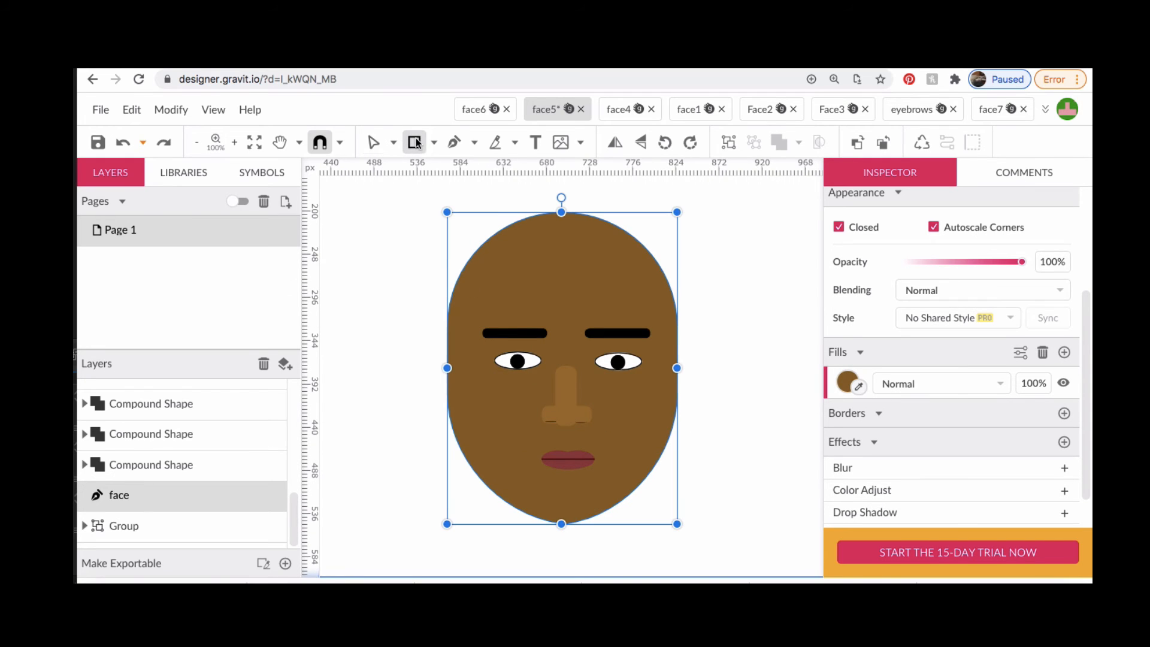
{"action": "left_click", "coordinate": [433, 143]}
{"action": "left_click", "coordinate": [451, 222]}
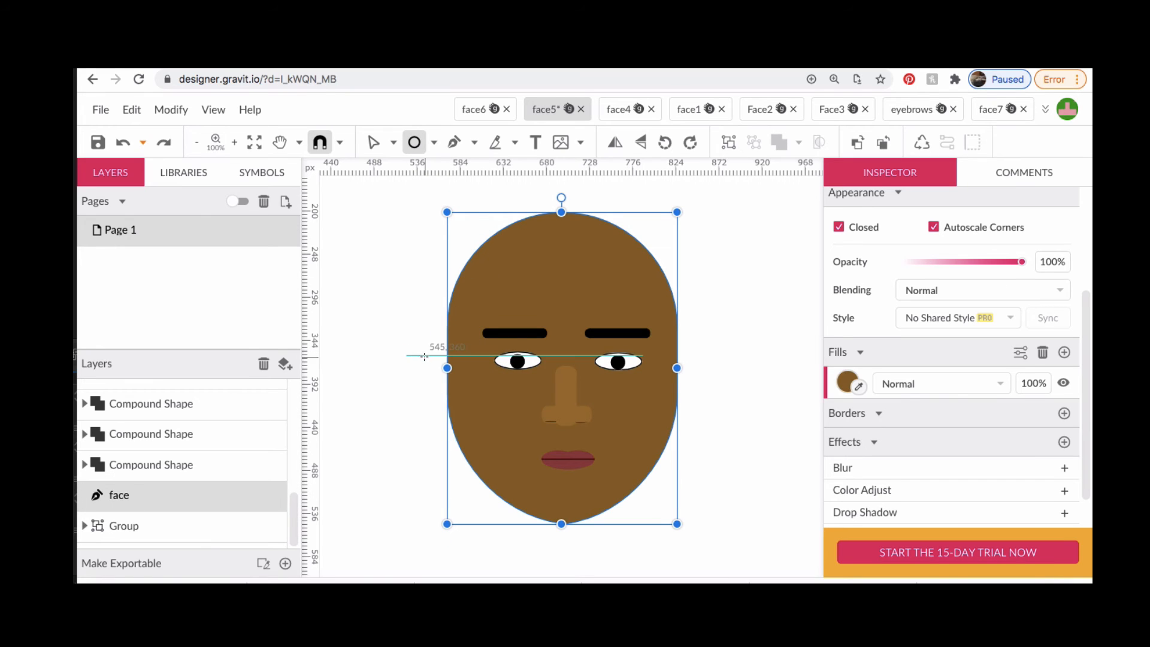
{"action": "left_click_drag", "start_coordinate": [425, 359], "coordinate": [463, 427]}
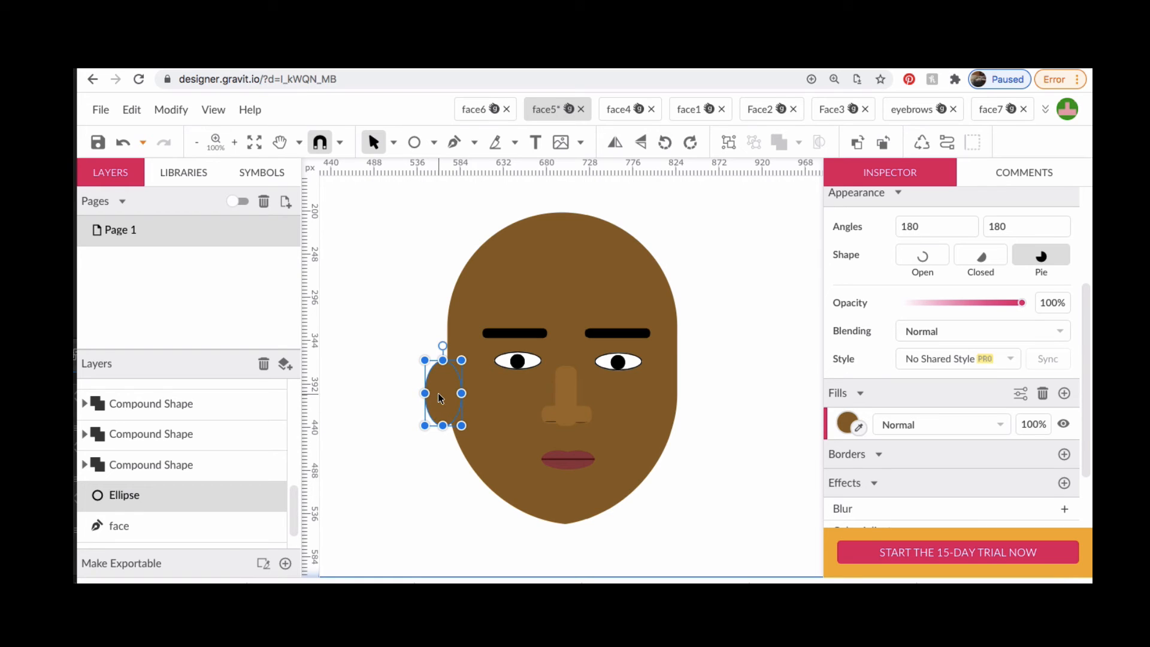
Duplicate the ear ellipse onto the head's right edge at about the same height
{"action": "left_click_drag", "start_coordinate": [441, 398], "coordinate": [678, 400]}
{"action": "left_click_drag", "start_coordinate": [676, 400], "coordinate": [677, 398]}
{"action": "left_click", "coordinate": [722, 263]}
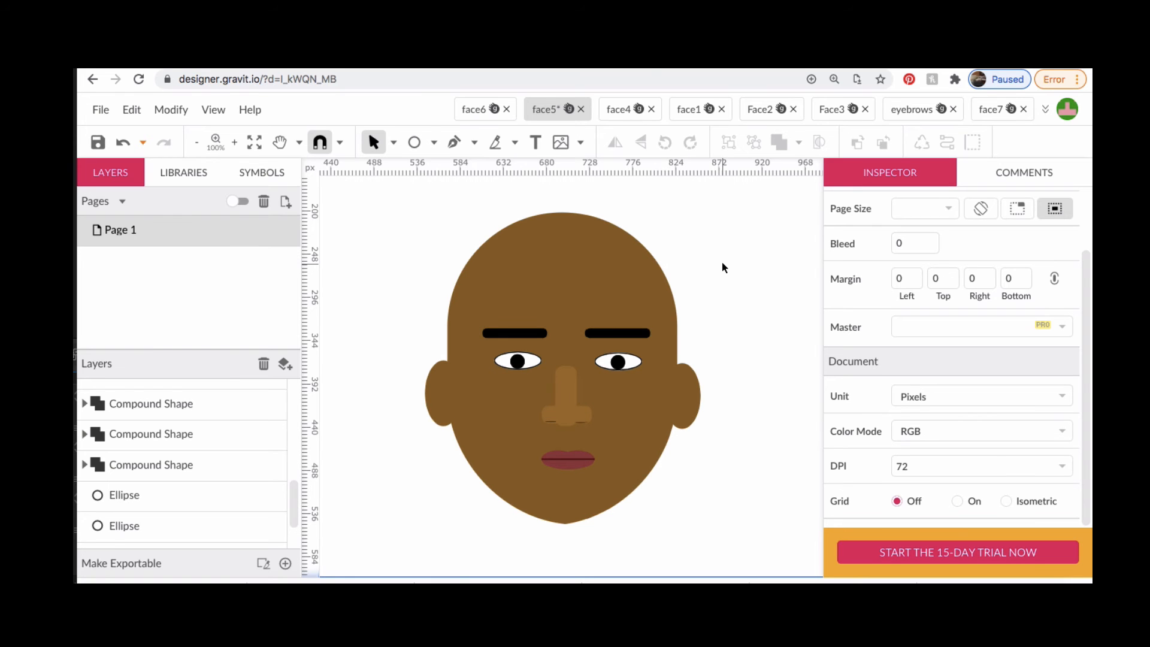
Examine the hair shape on the finished reference face and compare it with the new bald head
{"action": "scroll", "coordinate": [723, 268], "scroll_direction": "left", "scroll_amount": 8}
{"action": "scroll", "coordinate": [722, 268], "scroll_direction": "up", "scroll_amount": 2}
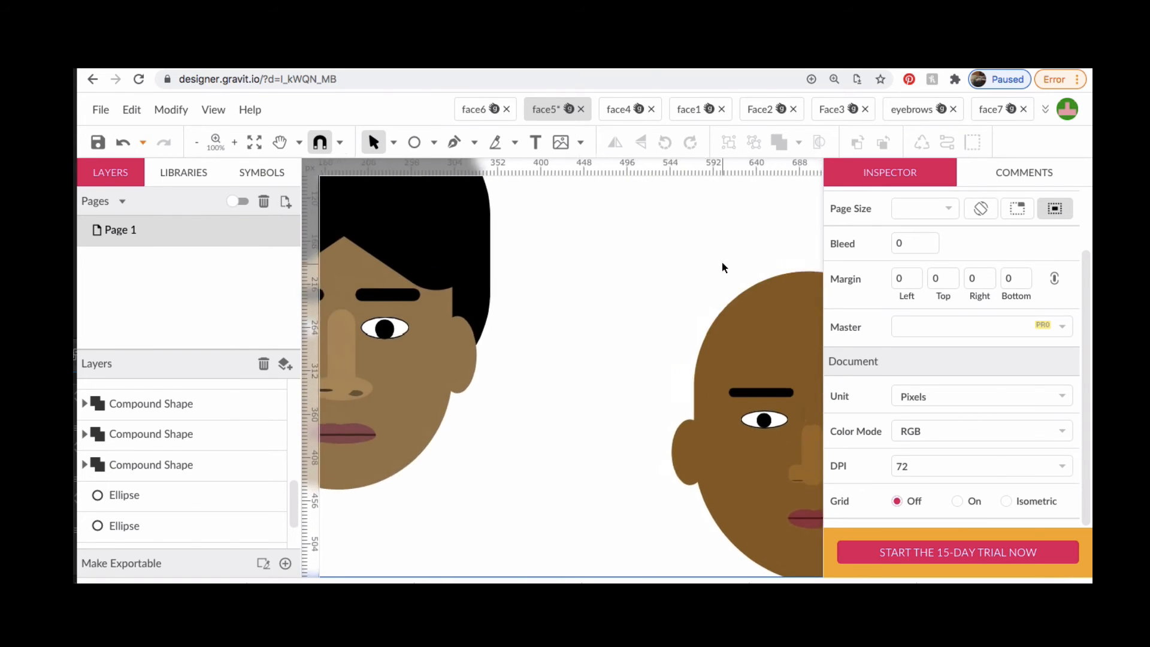
{"action": "scroll", "coordinate": [722, 268], "scroll_direction": "left", "scroll_amount": 6}
{"action": "scroll", "coordinate": [722, 267], "scroll_direction": "up", "scroll_amount": 3}
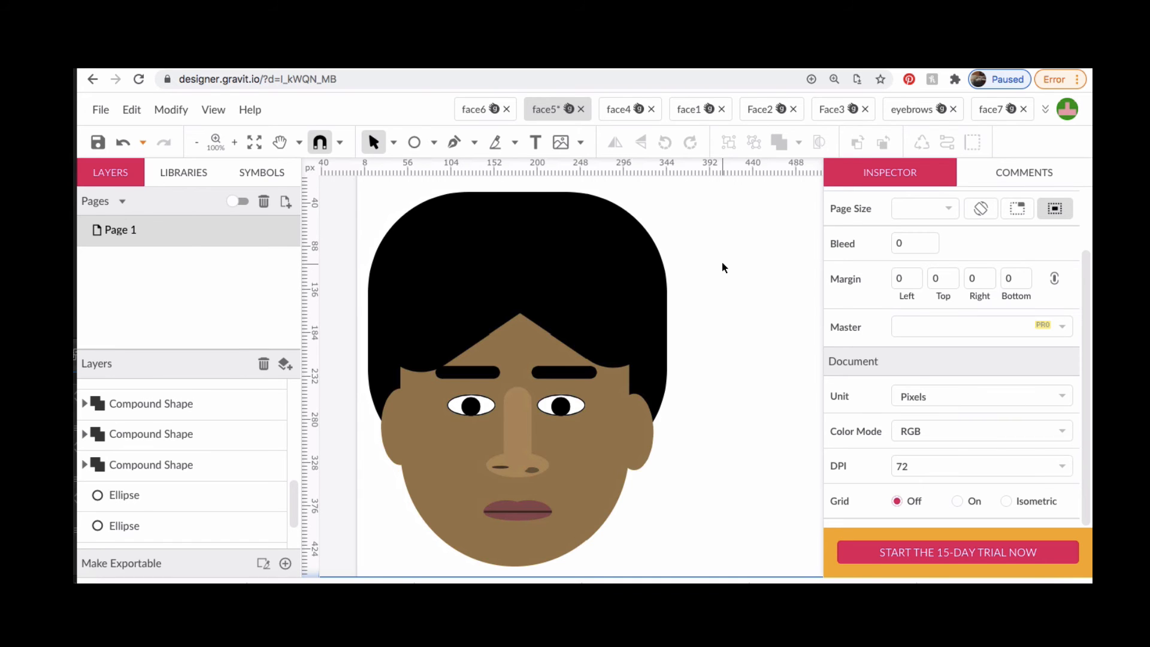
{"action": "scroll", "coordinate": [721, 268], "scroll_direction": "right", "scroll_amount": 6}
{"action": "scroll", "coordinate": [722, 267], "scroll_direction": "down", "scroll_amount": 2}
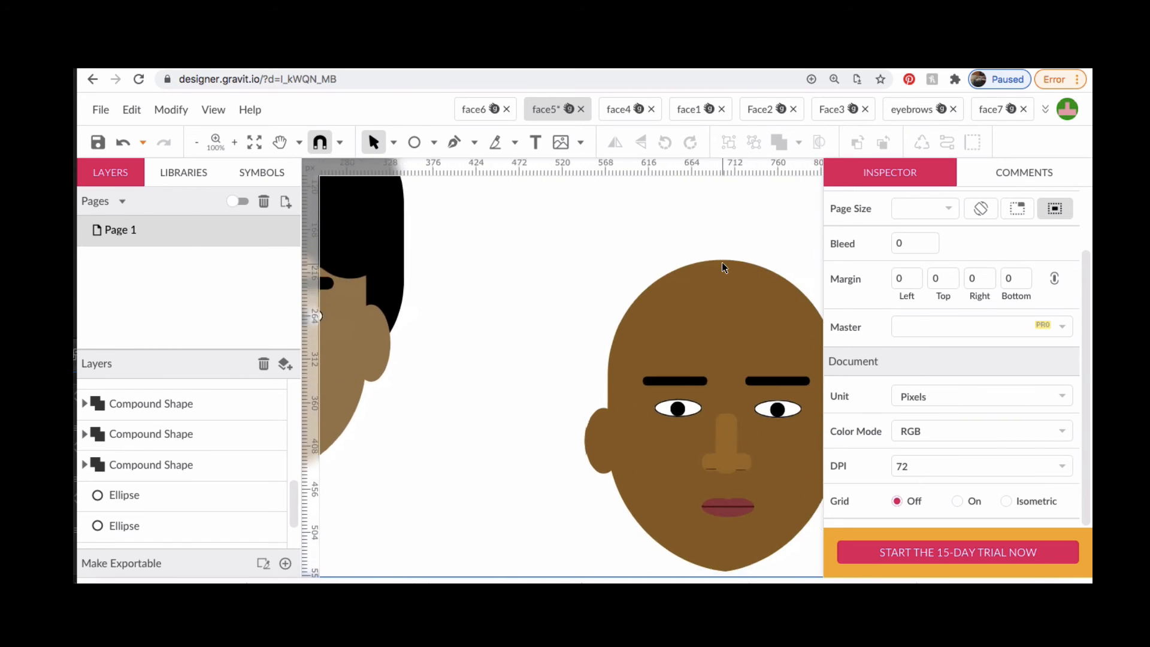
{"action": "scroll", "coordinate": [721, 268], "scroll_direction": "right", "scroll_amount": 5}
{"action": "scroll", "coordinate": [722, 268], "scroll_direction": "down", "scroll_amount": 1}
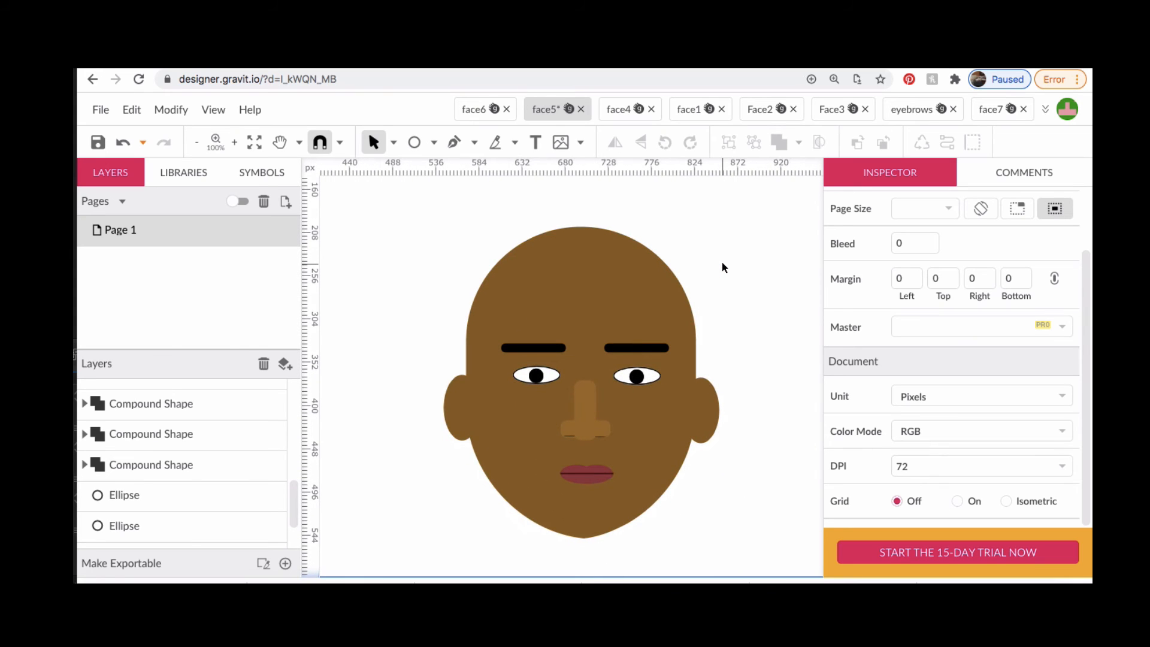
Draw a rectangle of about 324 by 200 px over the upper half of the new head as the hair base
{"action": "left_click", "coordinate": [434, 147]}
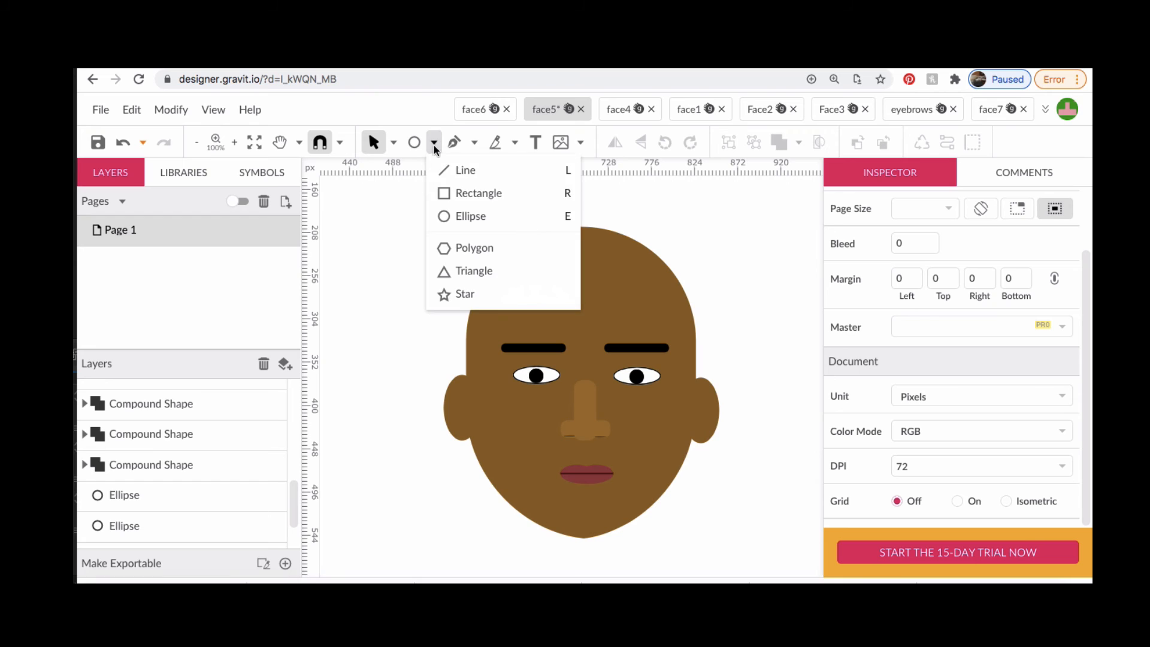
{"action": "left_click", "coordinate": [452, 191]}
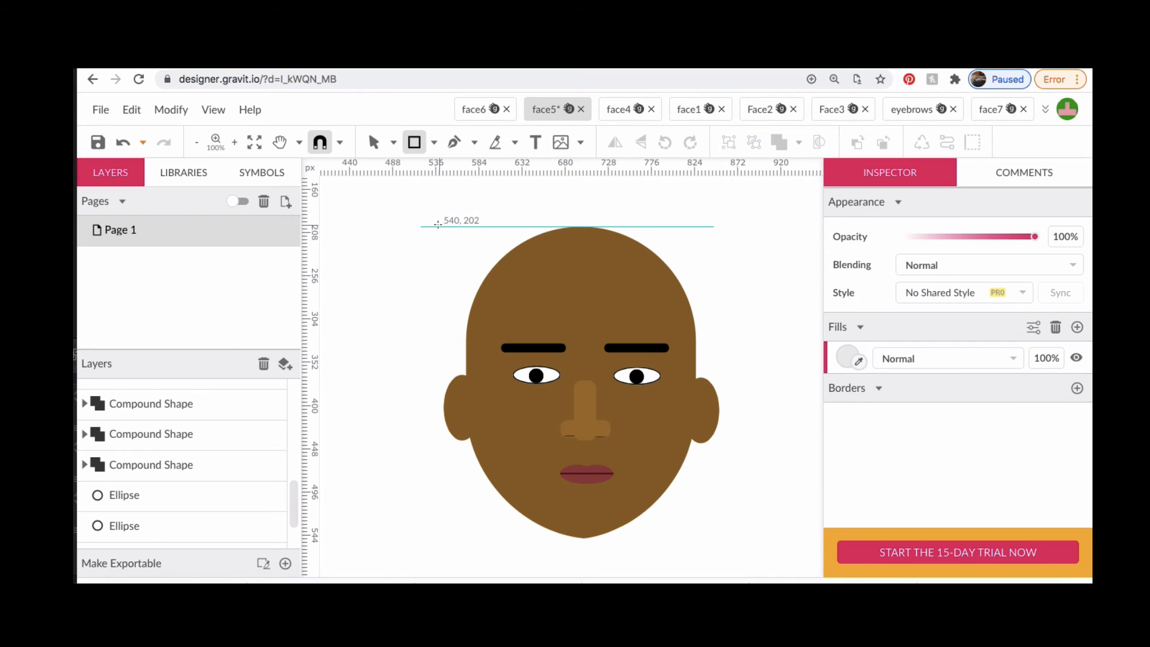
{"action": "left_click_drag", "start_coordinate": [439, 221], "coordinate": [731, 402]}
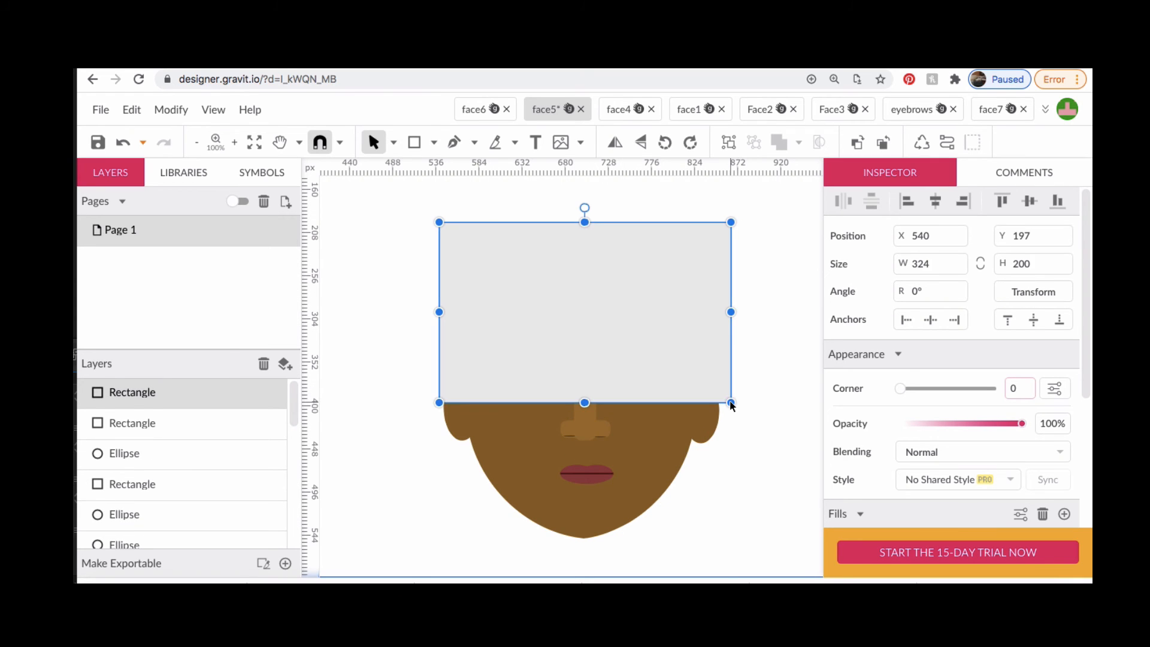
{"action": "scroll", "coordinate": [905, 398], "scroll_direction": "down", "scroll_amount": 3}
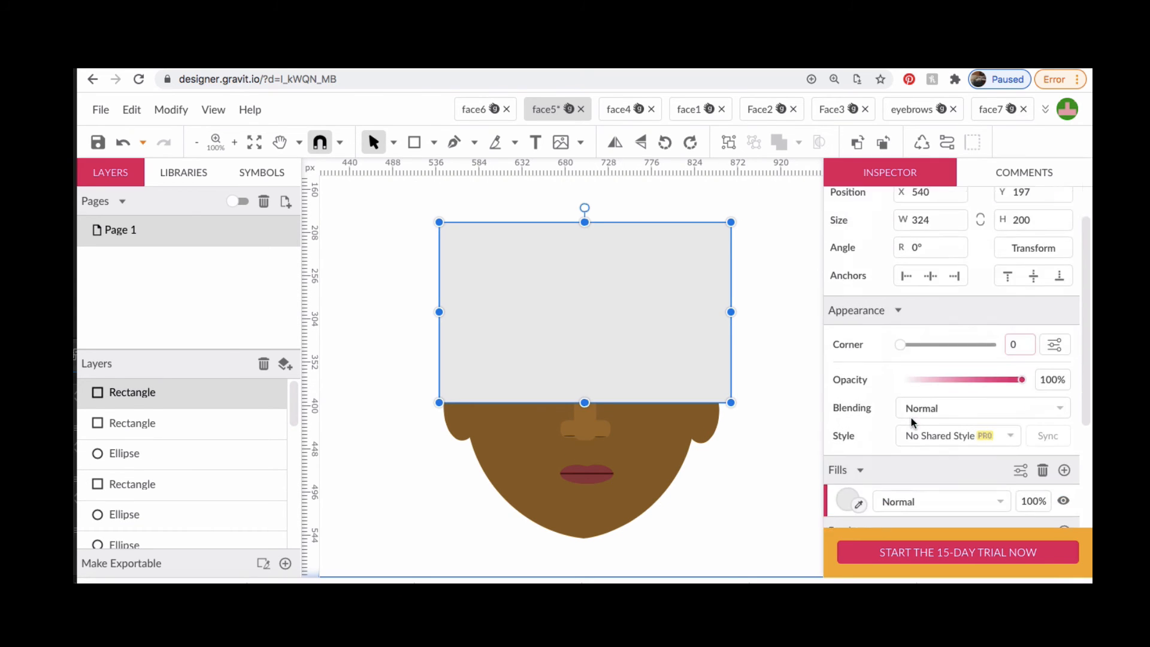
Fill the hair rectangle with black (#000000) and round its corners to 100
{"action": "left_click", "coordinate": [842, 408]}
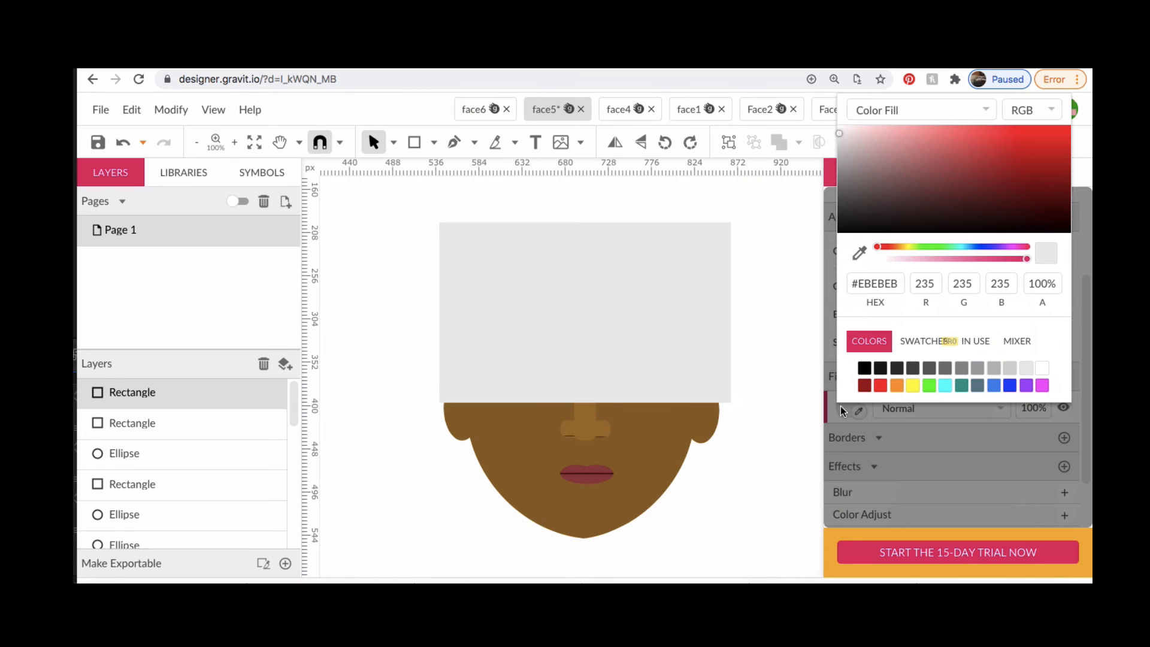
{"action": "left_click", "coordinate": [864, 368]}
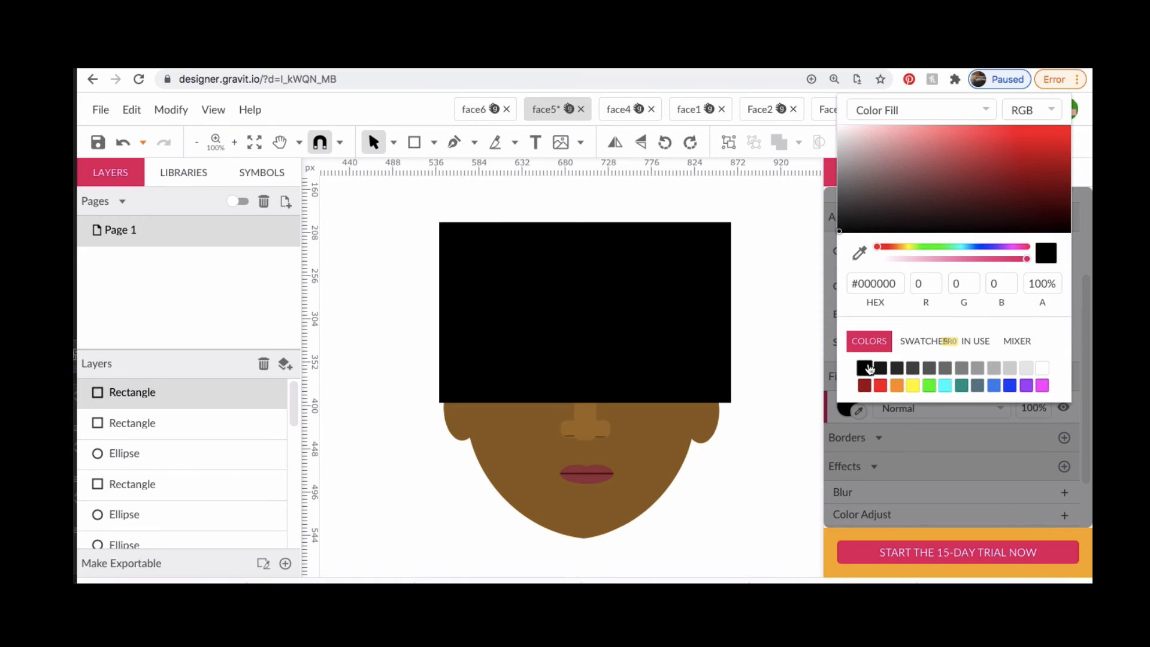
{"action": "left_click", "coordinate": [802, 319]}
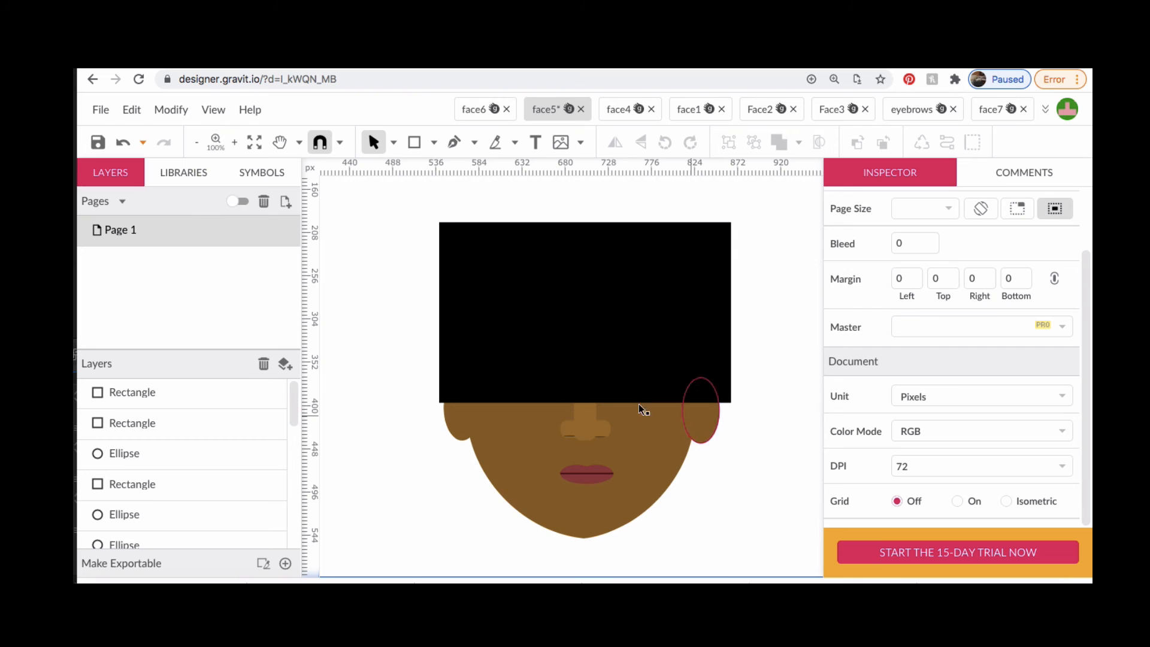
{"action": "left_click", "coordinate": [625, 328]}
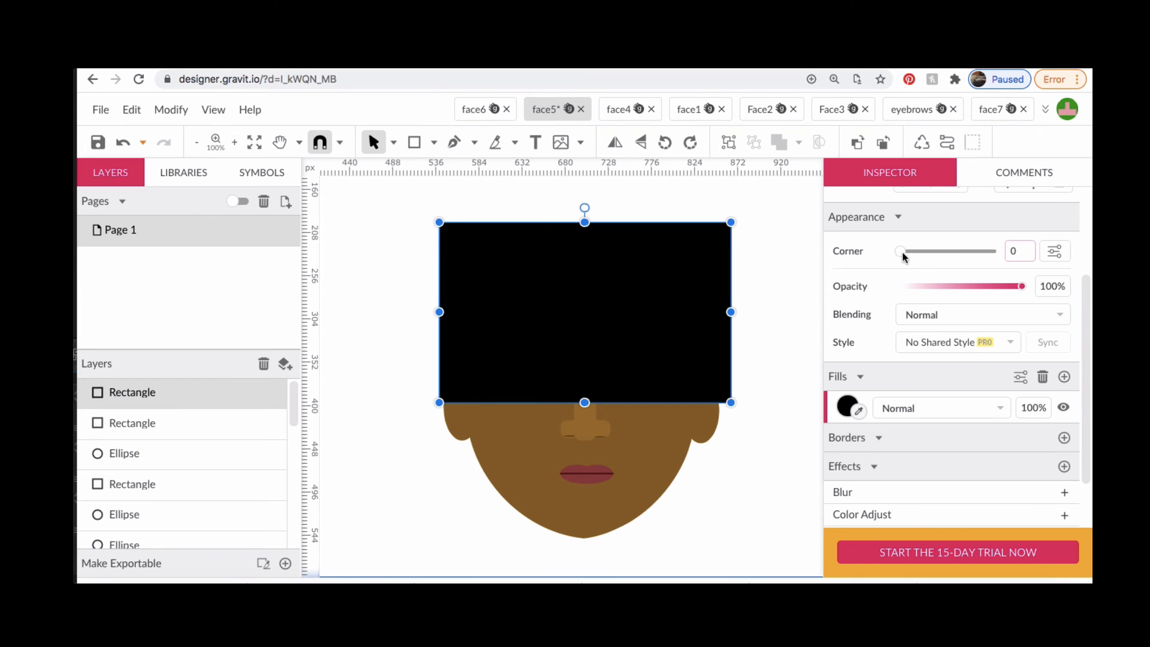
{"action": "left_click_drag", "start_coordinate": [898, 250], "coordinate": [1019, 251]}
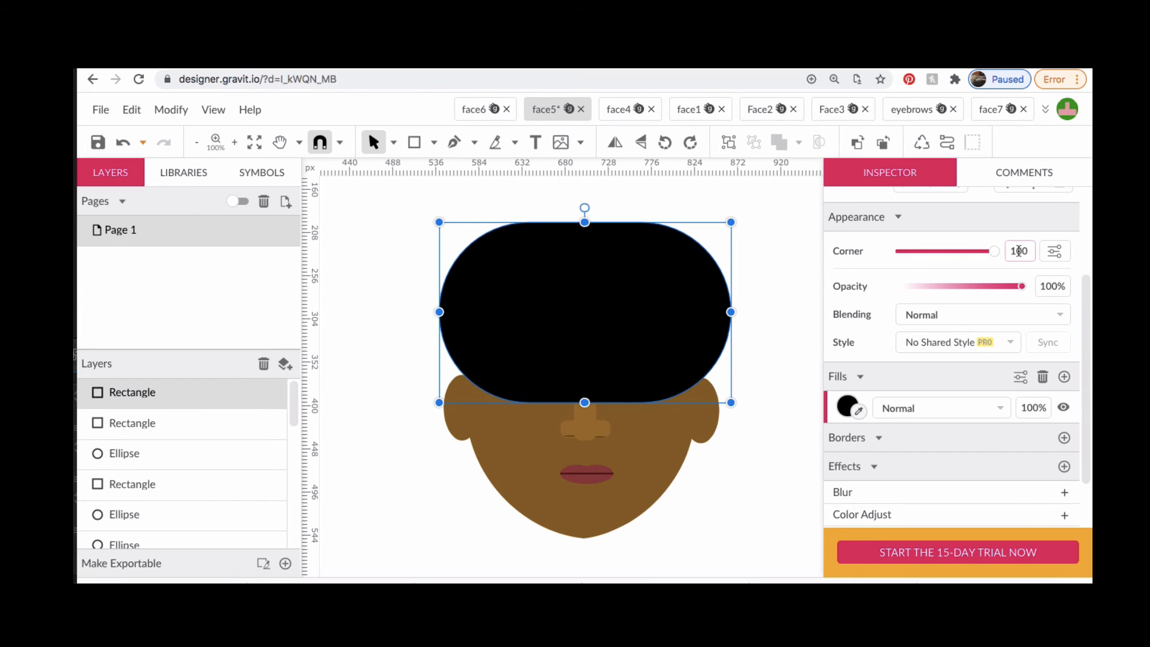
Send the black hair shape to the back, behind the head and facial features
{"action": "left_click", "coordinate": [182, 109]}
{"action": "mouse_move", "coordinate": [192, 137]}
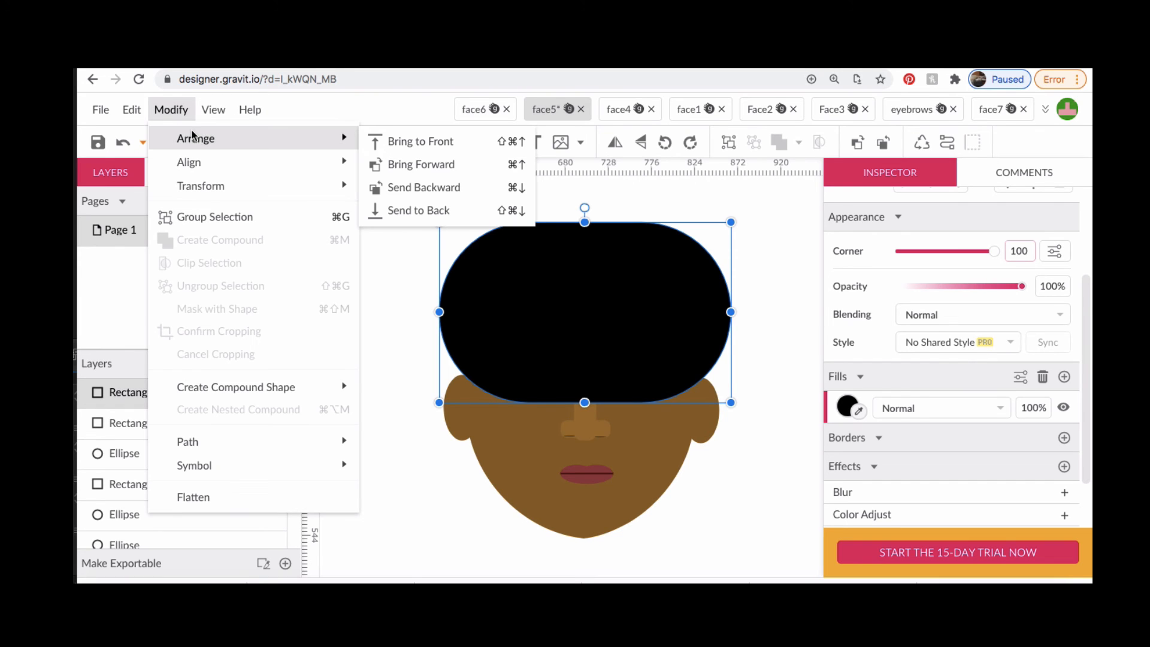
{"action": "left_click", "coordinate": [426, 210]}
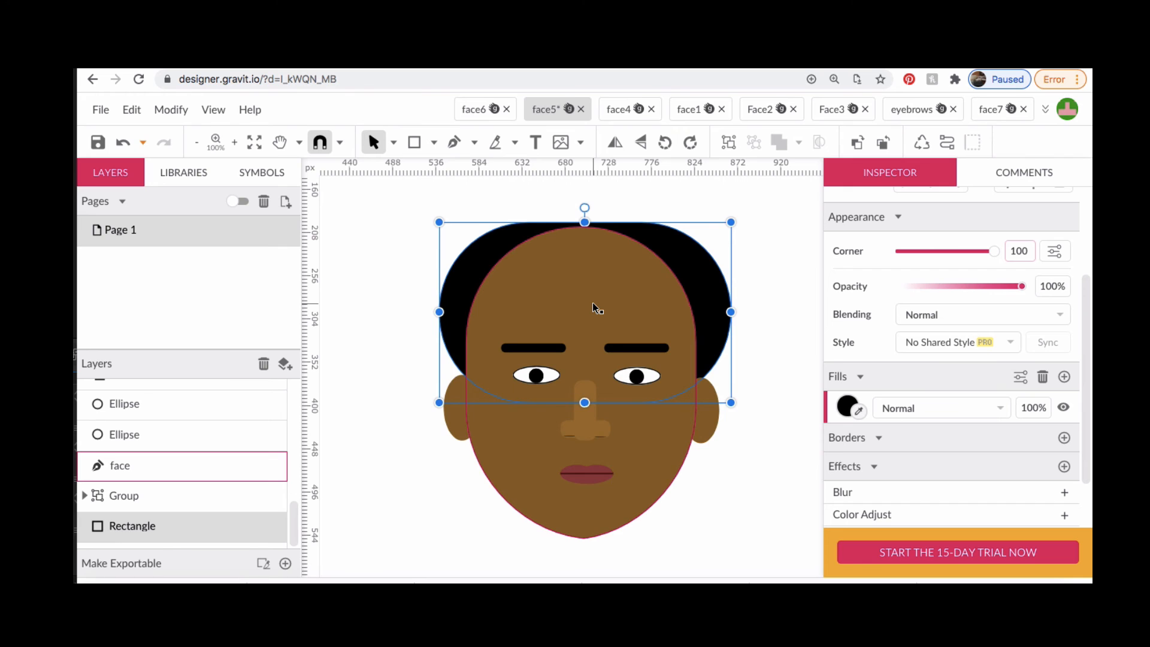
Compare with the reference face's hair and stretch the hair shape's upper edge higher above the crown of the head
{"action": "scroll", "coordinate": [591, 304], "scroll_direction": "left", "scroll_amount": 10}
{"action": "scroll", "coordinate": [592, 304], "scroll_direction": "left", "scroll_amount": 3}
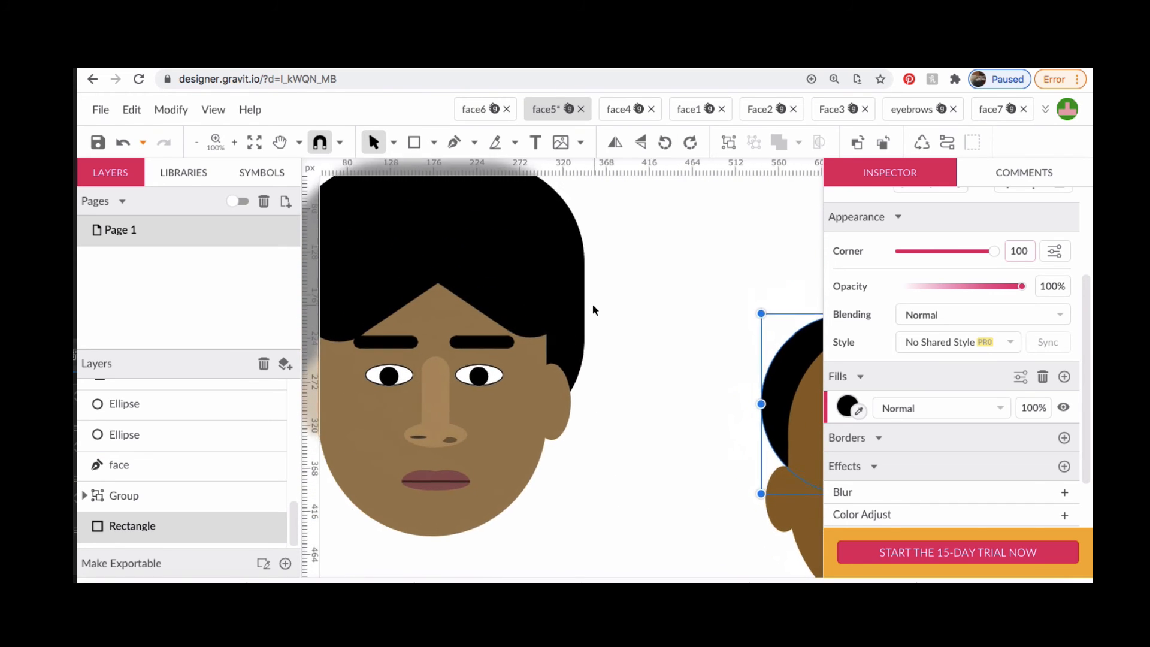
{"action": "scroll", "coordinate": [592, 303], "scroll_direction": "right", "scroll_amount": 10}
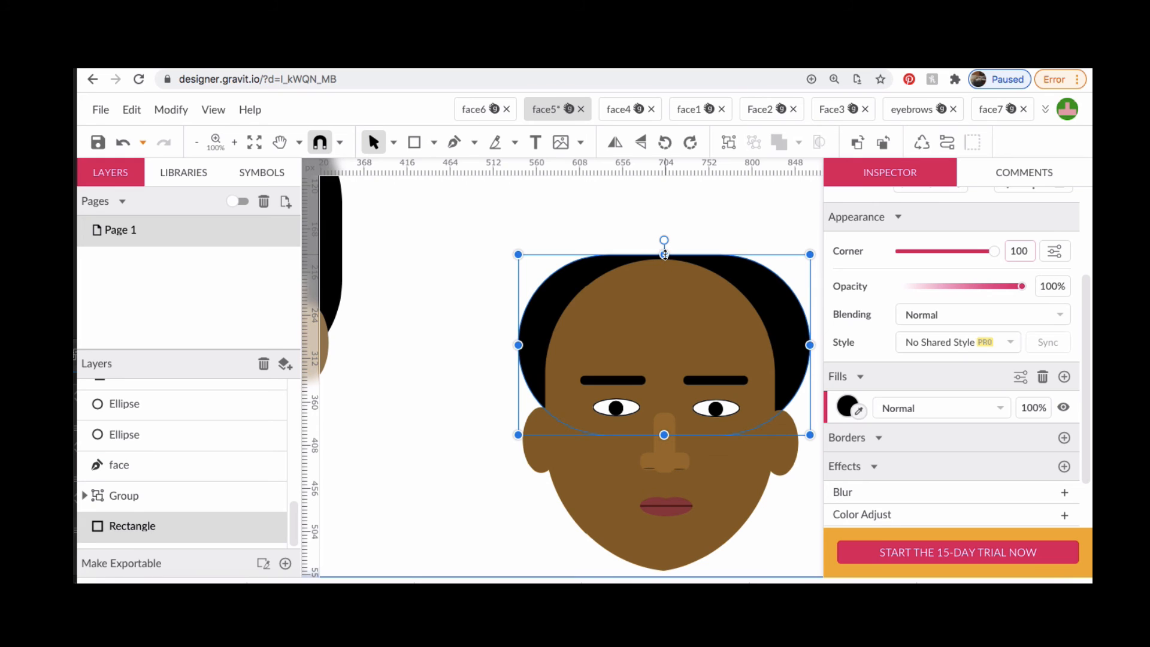
{"action": "left_click_drag", "start_coordinate": [664, 254], "coordinate": [666, 218]}
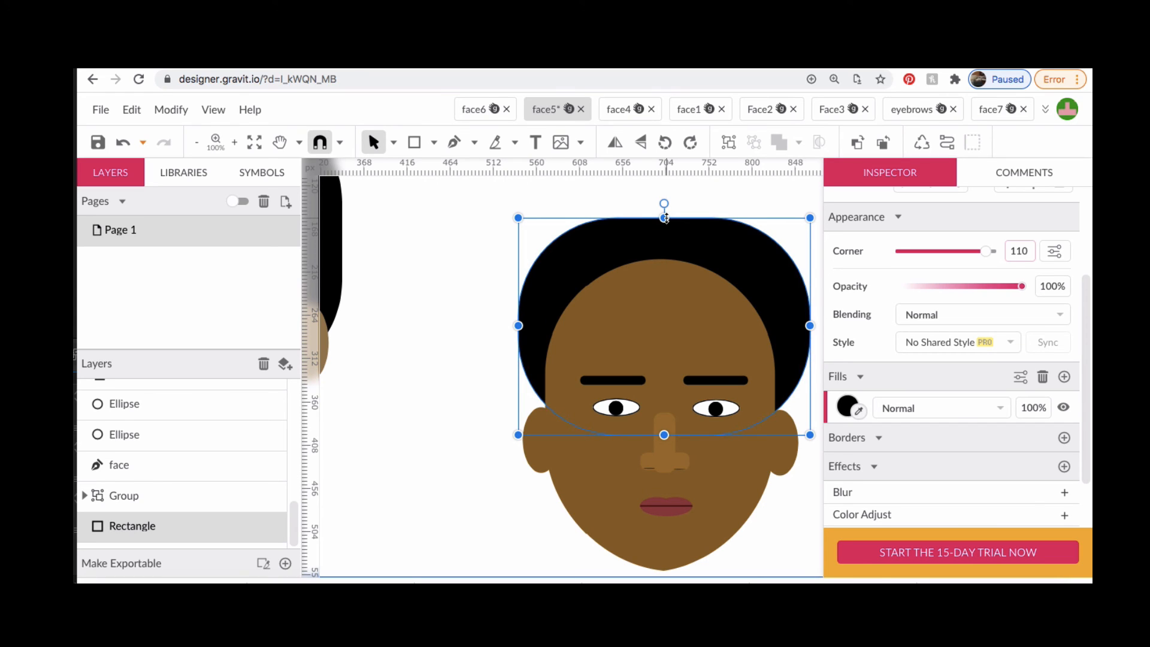
Draw a black rectangle from the left side of the hair to the middle of the forehead as a fringe piece
{"action": "left_click", "coordinate": [414, 143]}
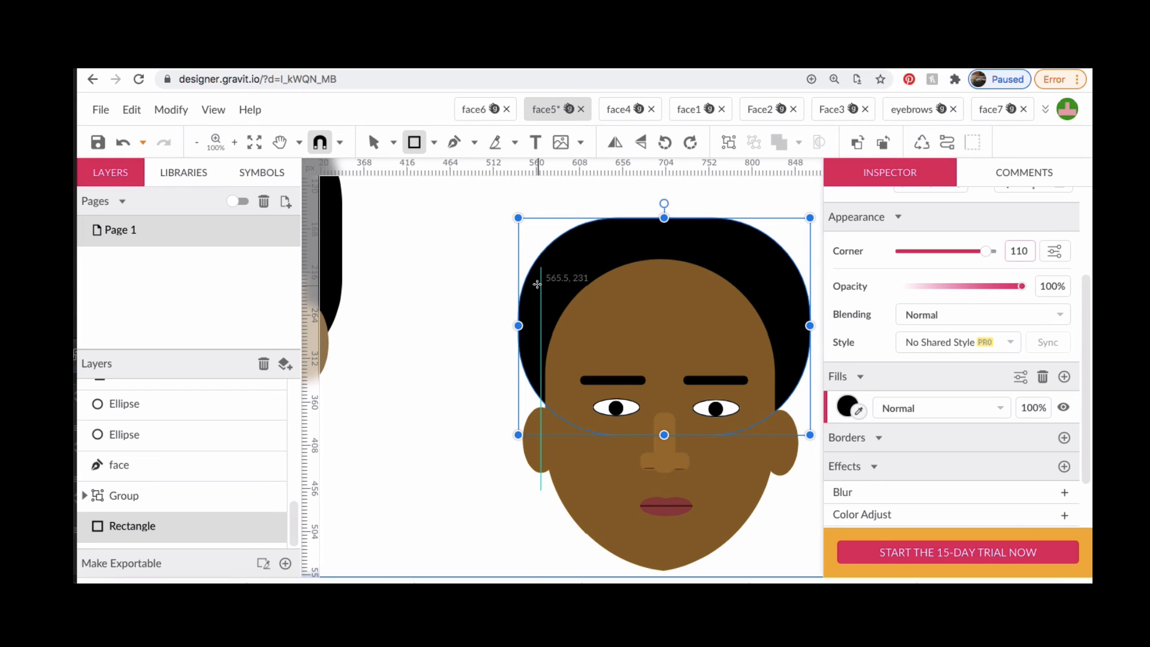
{"action": "mouse_move", "coordinate": [541, 286]}
{"action": "left_mouse_down"}
{"action": "mouse_move", "coordinate": [659, 314]}
{"action": "mouse_move", "coordinate": [652, 345]}
{"action": "mouse_move", "coordinate": [672, 342]}
{"action": "left_mouse_up"}
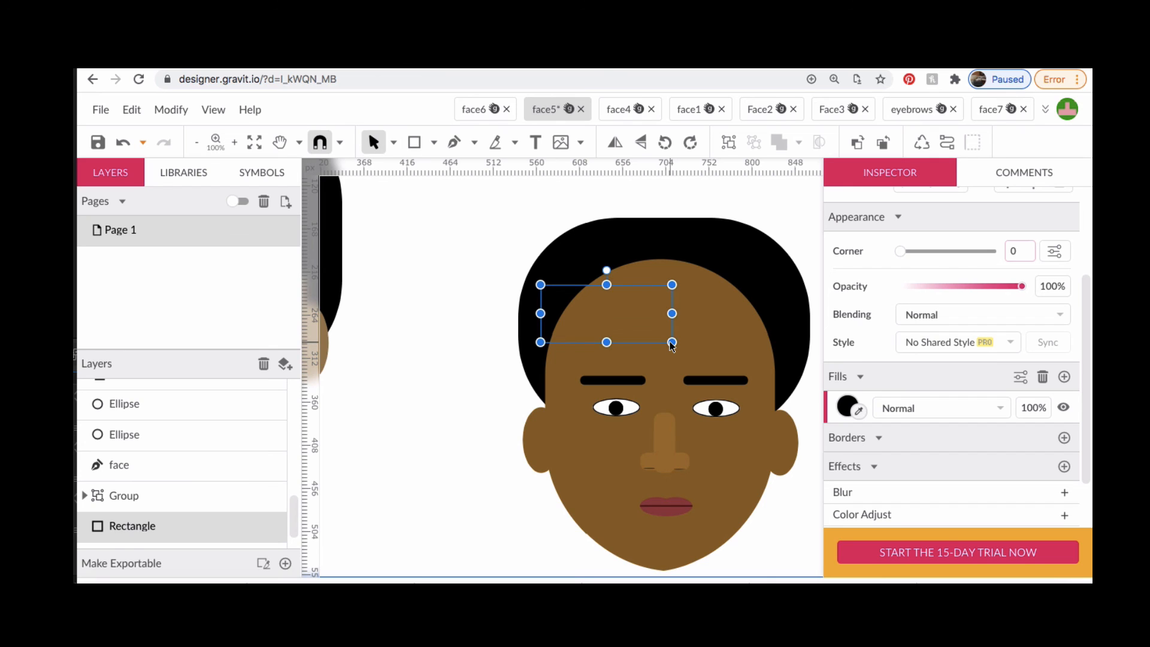
{"action": "left_click", "coordinate": [846, 407]}
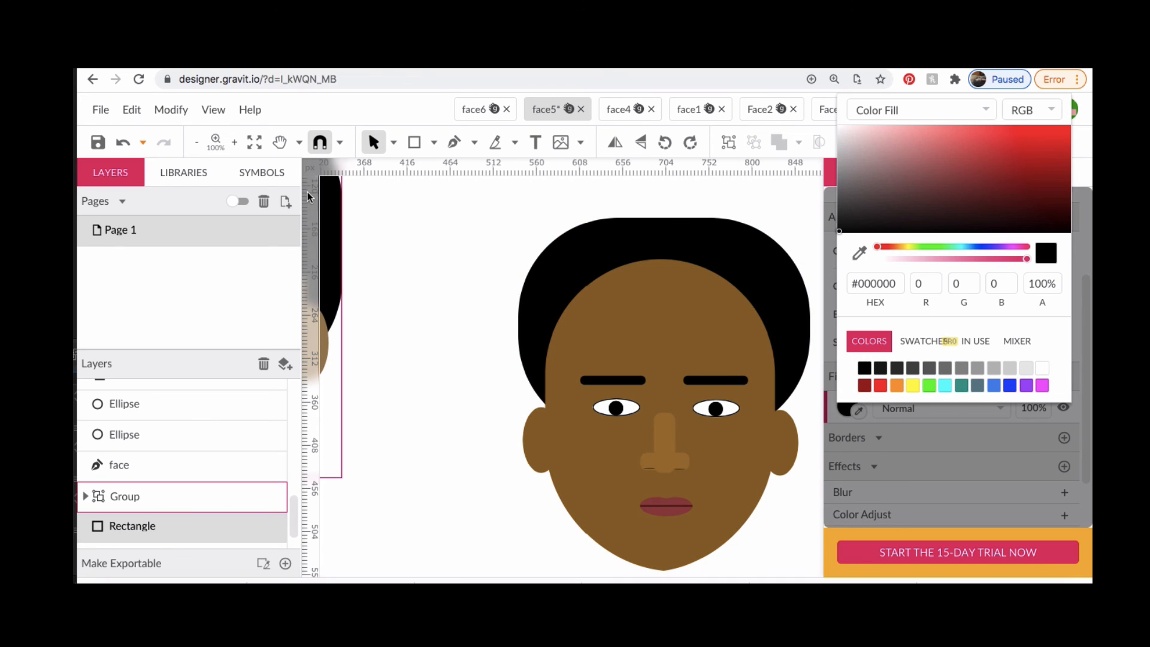
Bring the fringe rectangle to the front and round its corners fully to 32
{"action": "left_click", "coordinate": [168, 106]}
{"action": "mouse_move", "coordinate": [188, 146]}
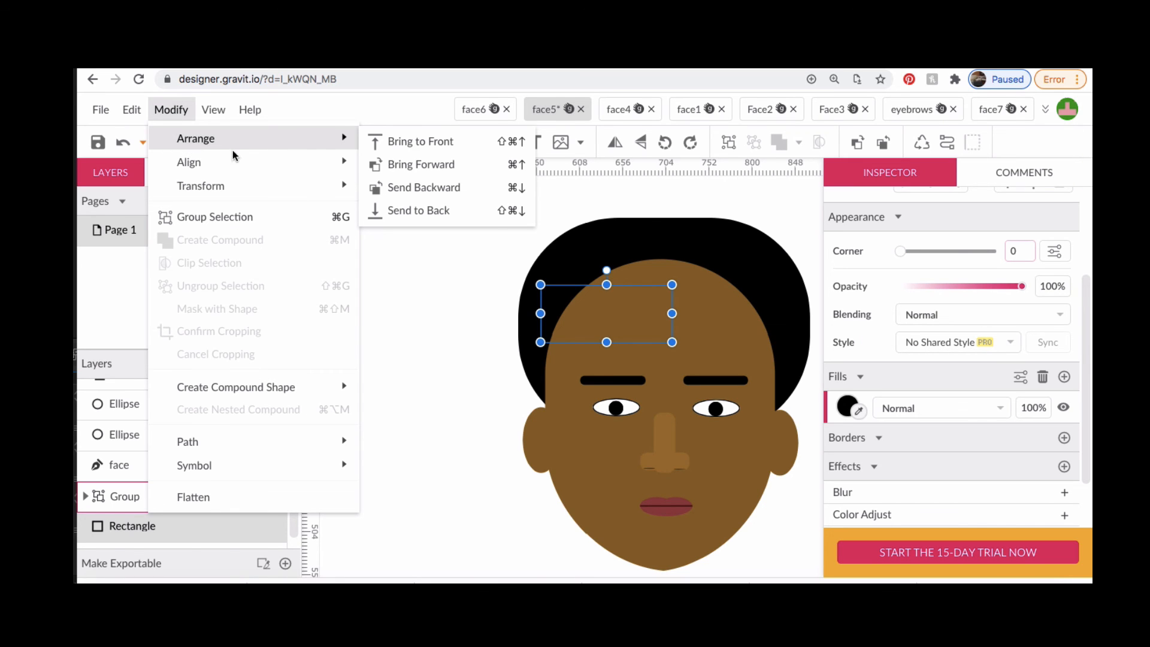
{"action": "left_click", "coordinate": [401, 142]}
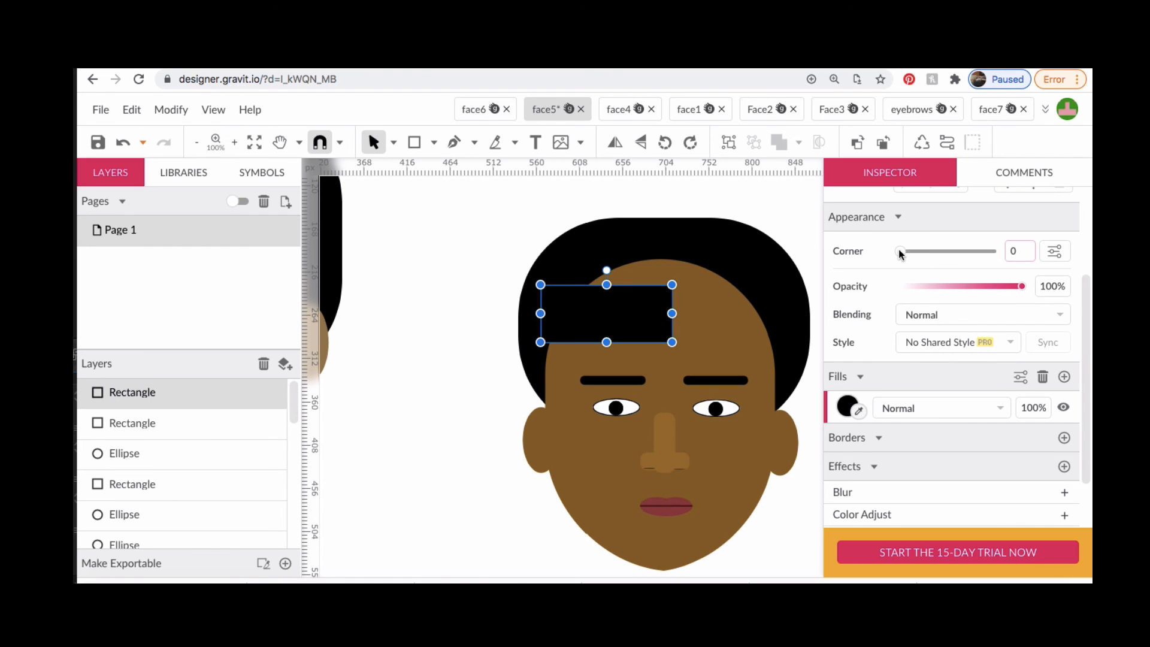
{"action": "left_click_drag", "start_coordinate": [899, 251], "coordinate": [1026, 251]}
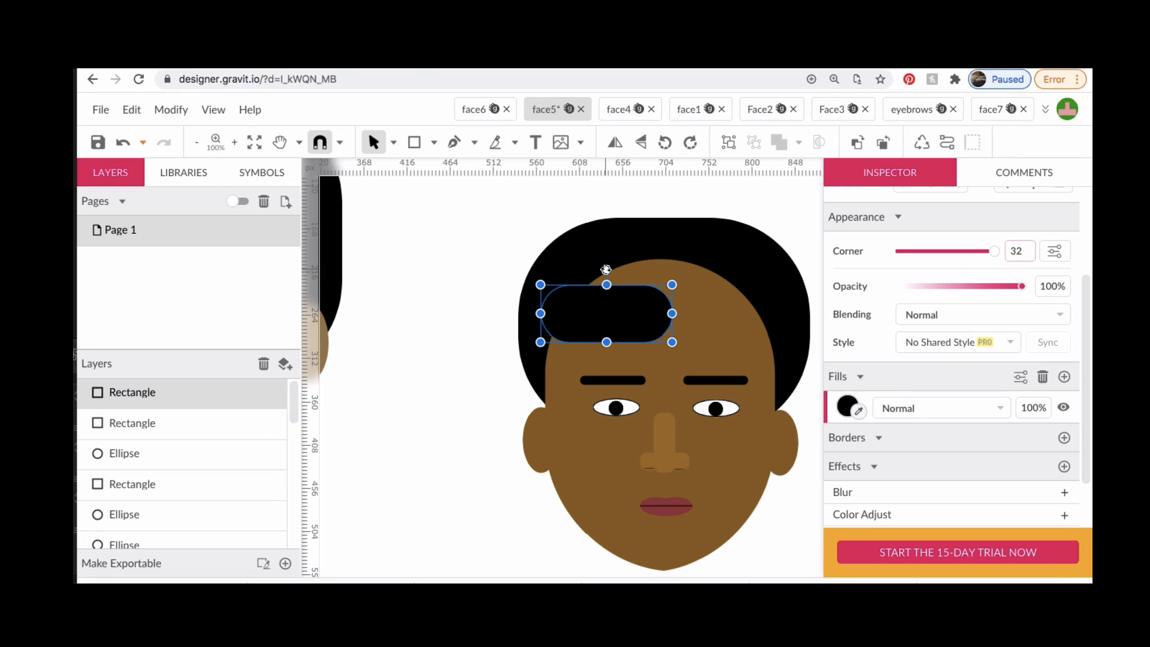
Tilt the fringe piece so it rises toward the crown, and enlarge it to cover the forehead's left side down to the eyebrow
{"action": "left_click_drag", "start_coordinate": [606, 270], "coordinate": [579, 283]}
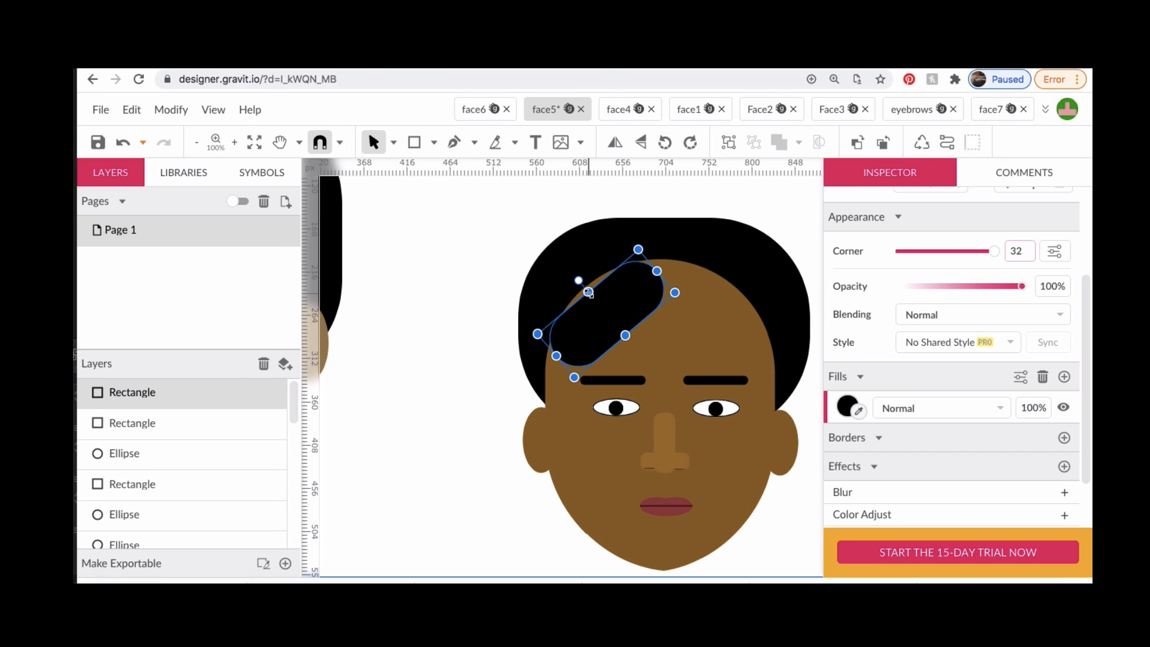
{"action": "left_click_drag", "start_coordinate": [587, 291], "coordinate": [577, 280]}
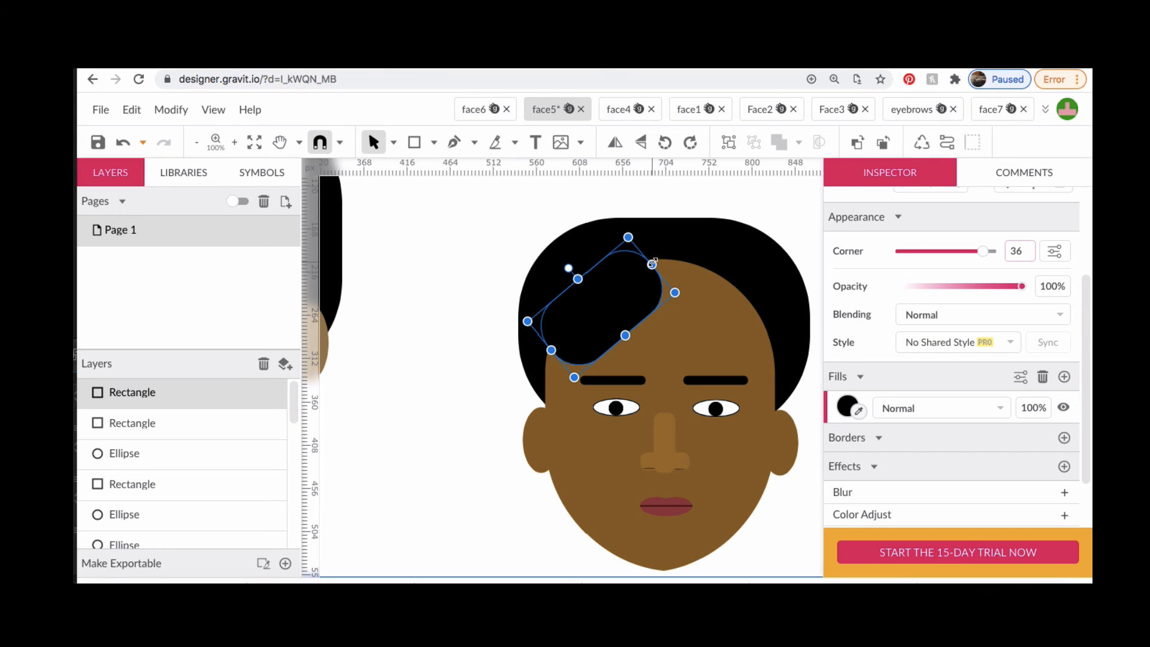
{"action": "left_click_drag", "start_coordinate": [651, 264], "coordinate": [659, 254]}
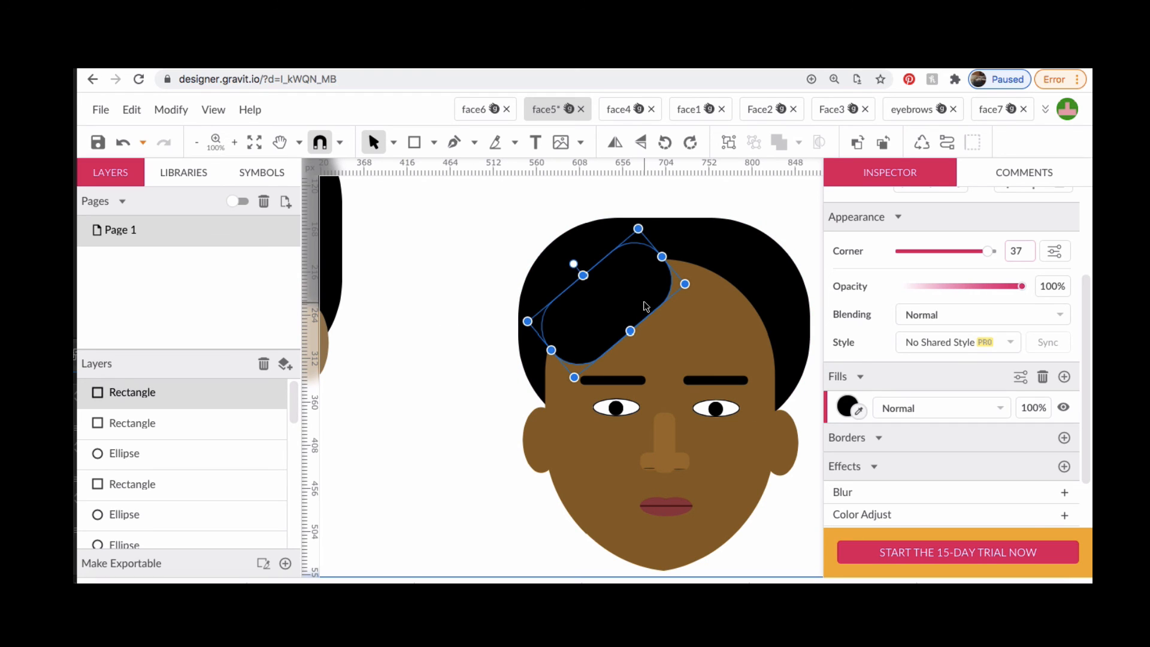
{"action": "scroll", "coordinate": [409, 359], "scroll_direction": "left", "scroll_amount": 10}
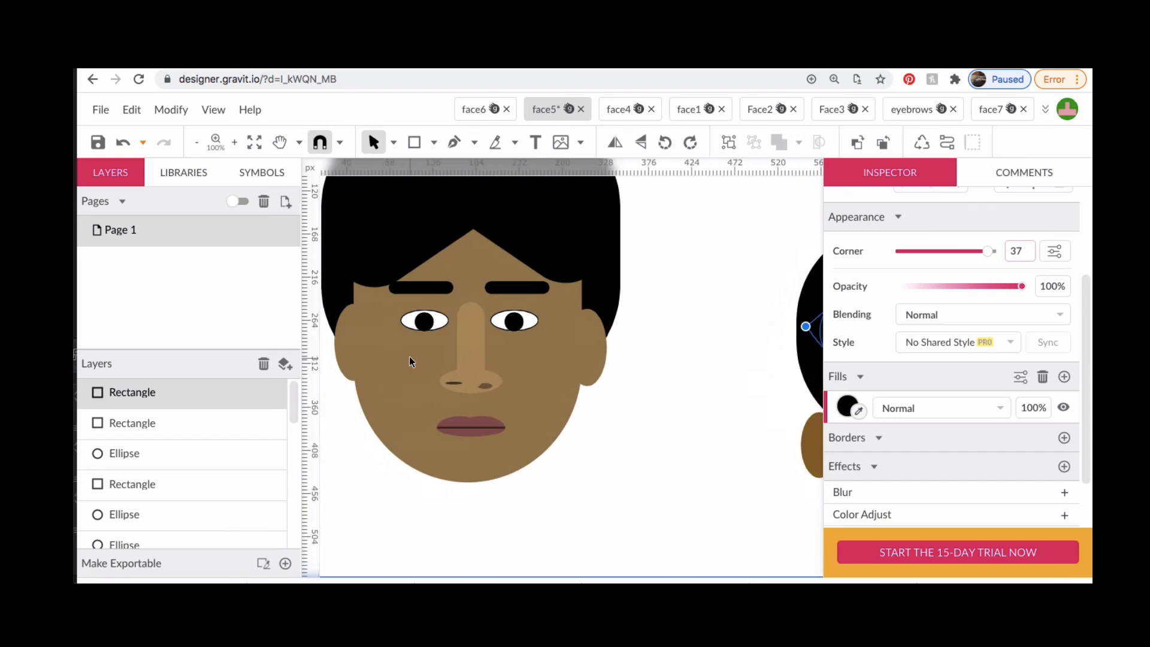
{"action": "scroll", "coordinate": [409, 357], "scroll_direction": "right", "scroll_amount": 10}
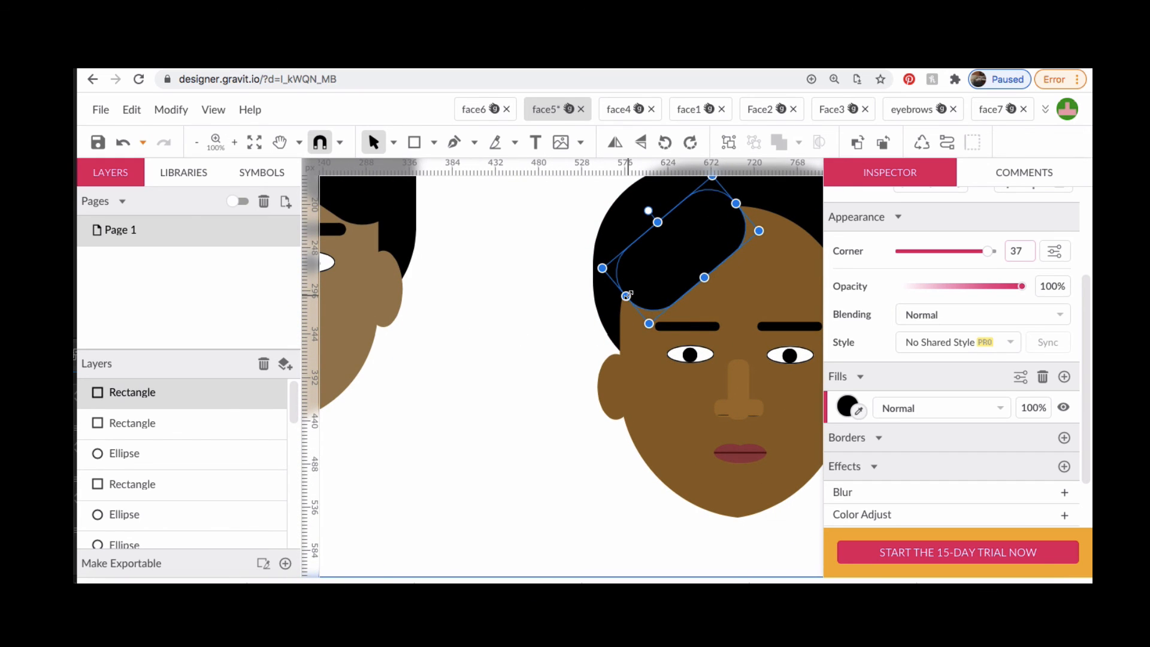
{"action": "left_click_drag", "start_coordinate": [649, 323], "coordinate": [641, 342]}
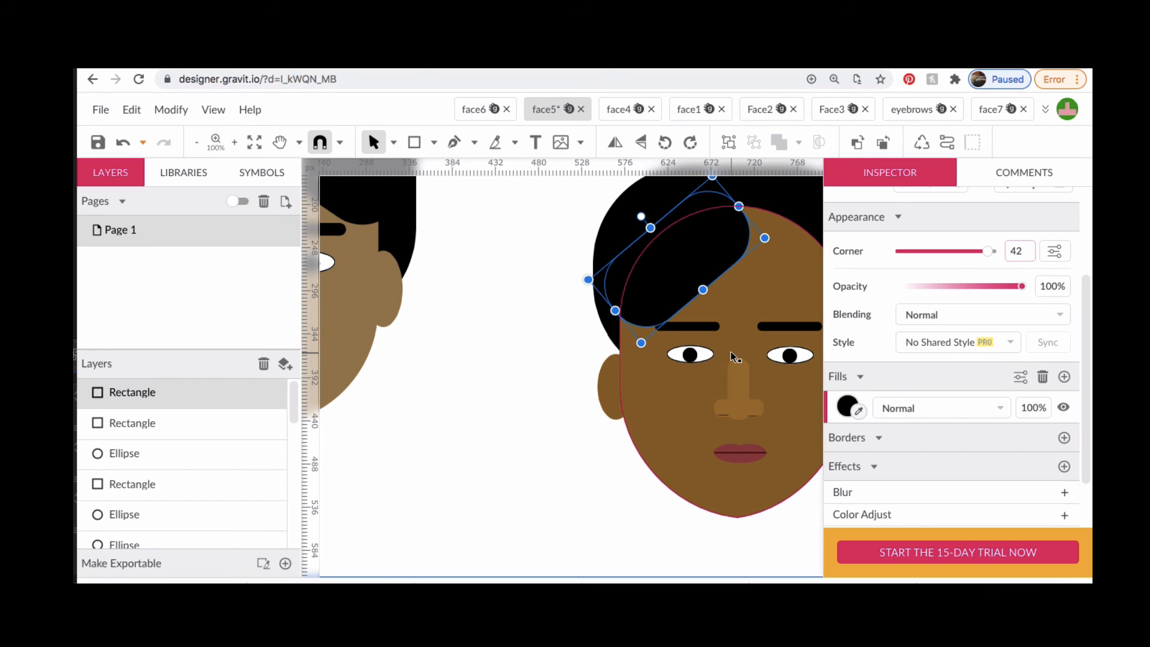
Duplicate the tilted fringe piece and place the copy over the right side of the forehead
{"action": "scroll", "coordinate": [731, 356], "scroll_direction": "right", "scroll_amount": 5}
{"action": "scroll", "coordinate": [731, 356], "scroll_direction": "up", "scroll_amount": 3}
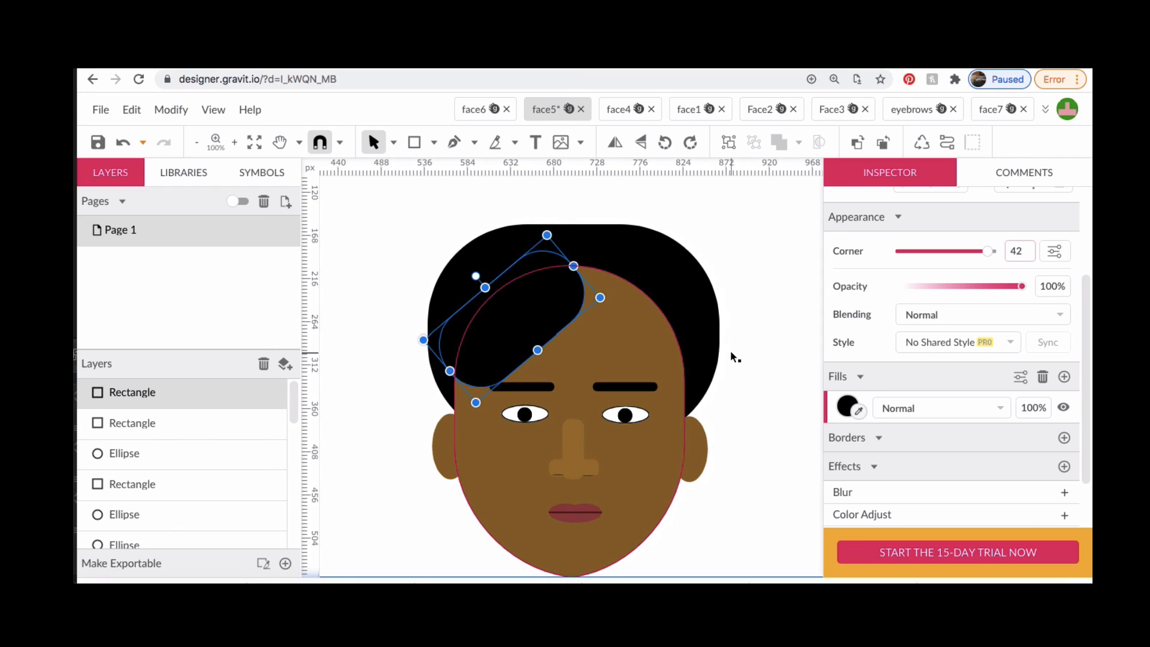
{"action": "key", "text": "ctrl+bracketright"}
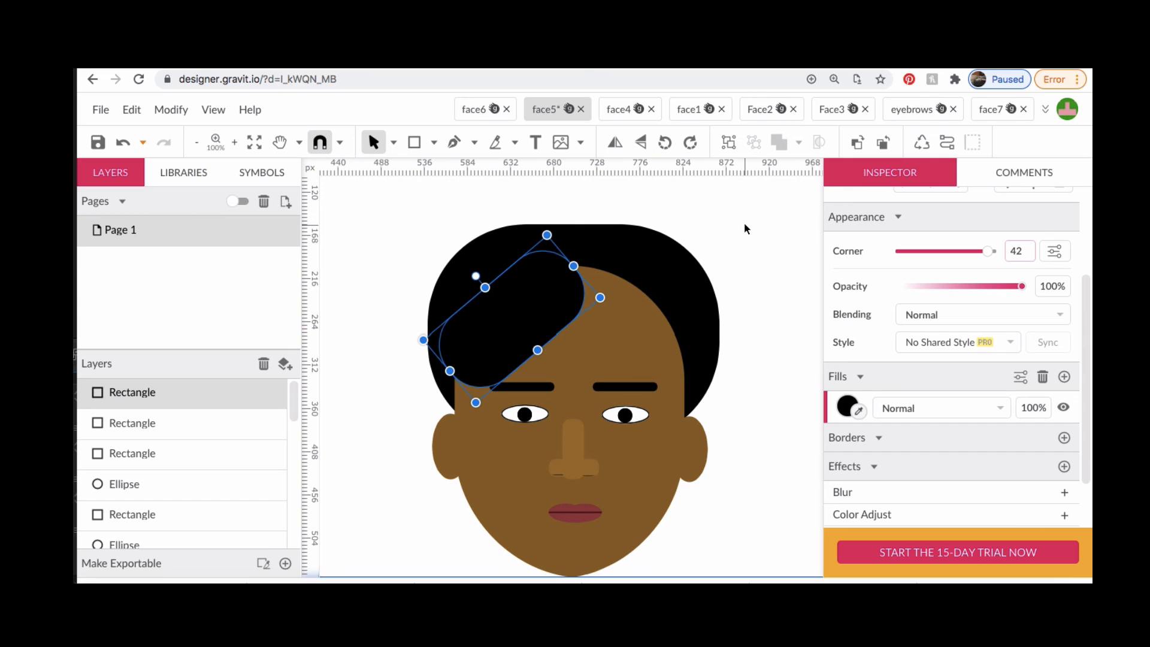
{"action": "left_click_drag", "start_coordinate": [521, 321], "coordinate": [621, 309]}
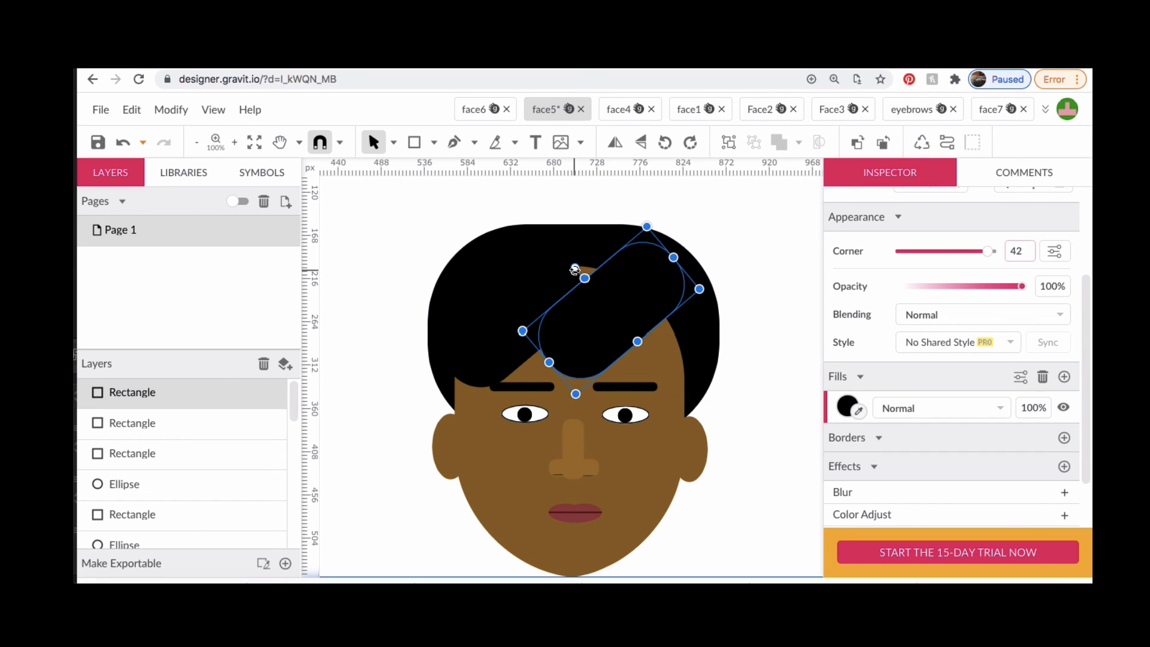
Rotate the right fringe copy to slope down toward the right eyebrow and adjust its position to form a centre parting
{"action": "left_click_drag", "start_coordinate": [576, 267], "coordinate": [575, 365]}
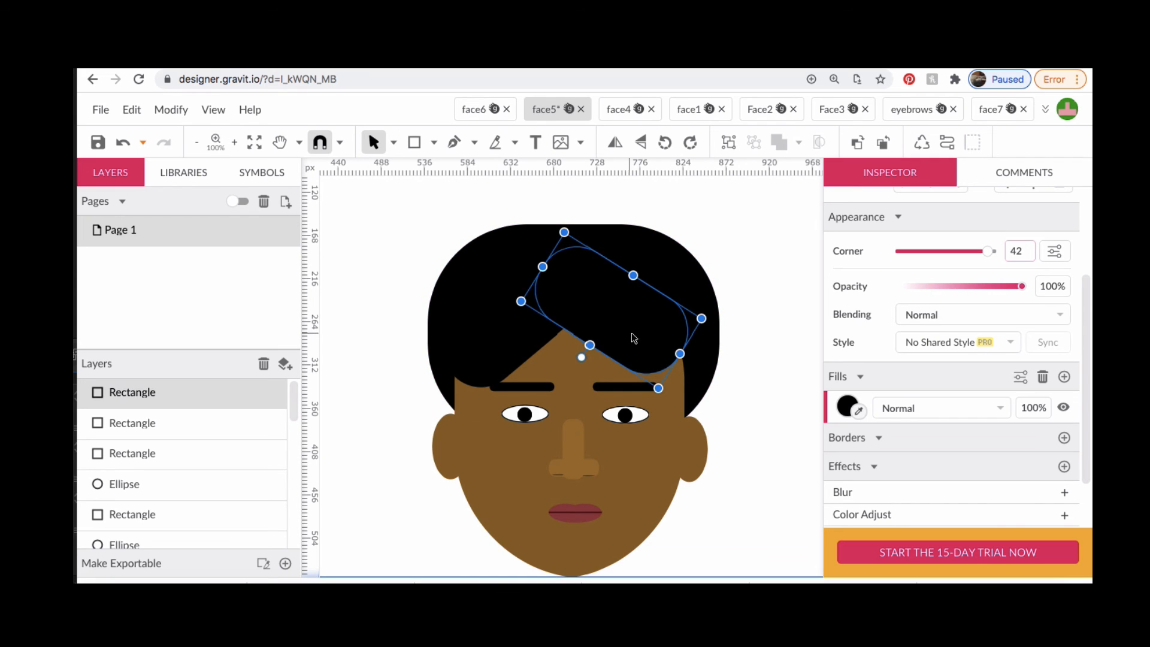
{"action": "left_click_drag", "start_coordinate": [639, 336], "coordinate": [659, 344]}
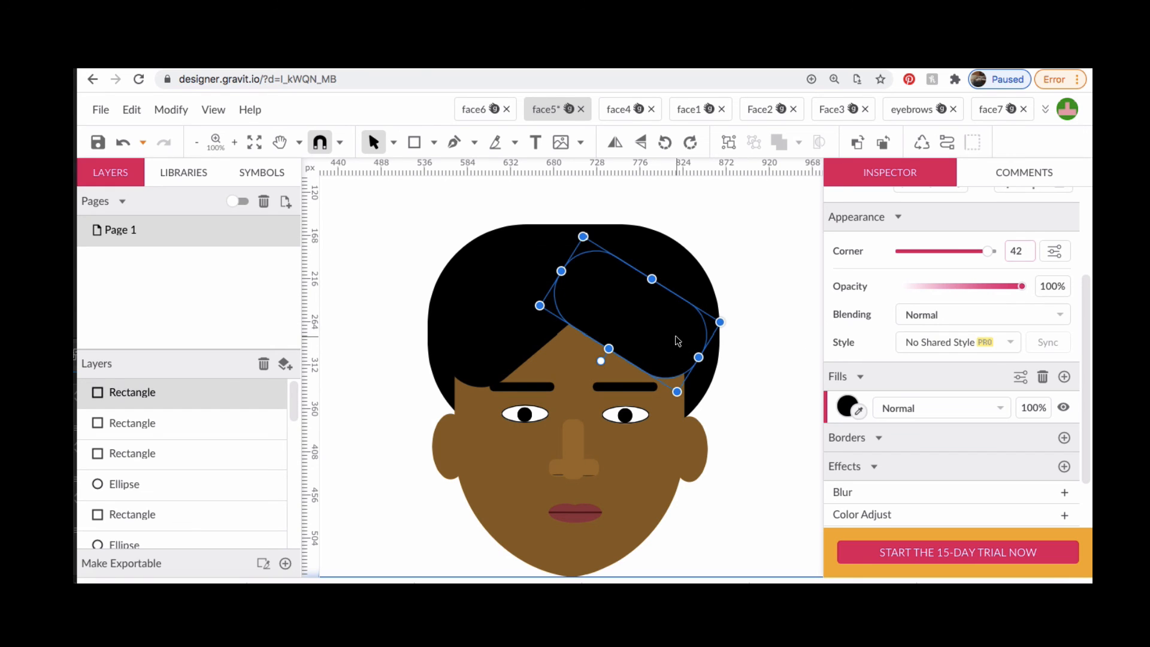
{"action": "left_click_drag", "start_coordinate": [600, 361], "coordinate": [594, 362]}
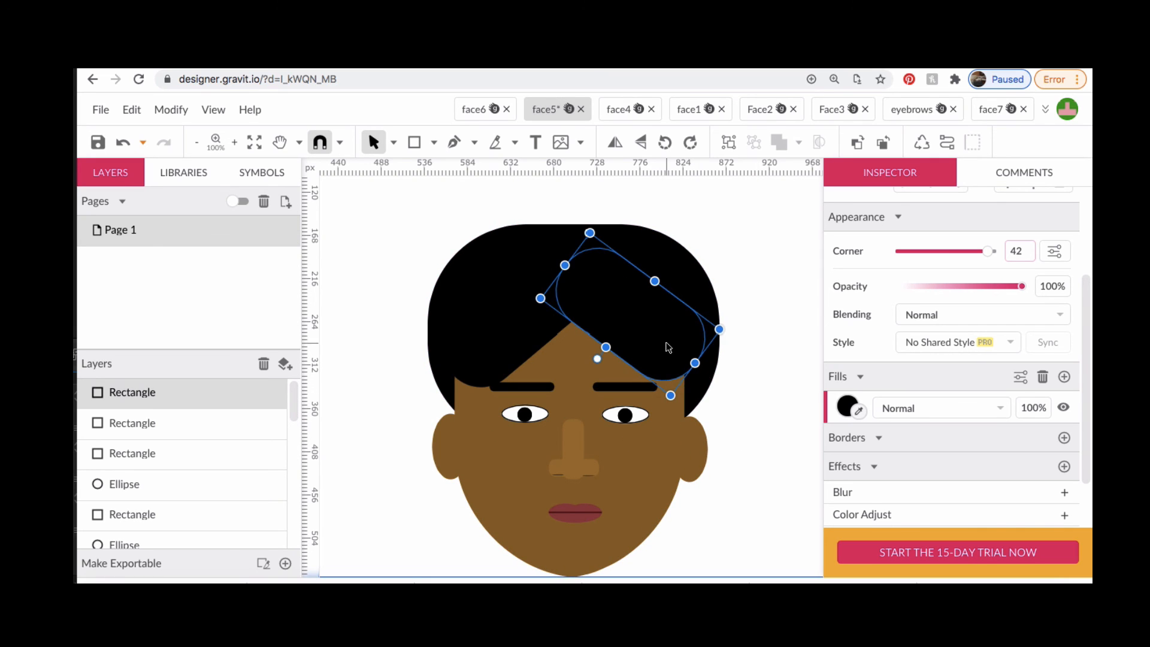
{"action": "left_click_drag", "start_coordinate": [666, 345], "coordinate": [672, 350]}
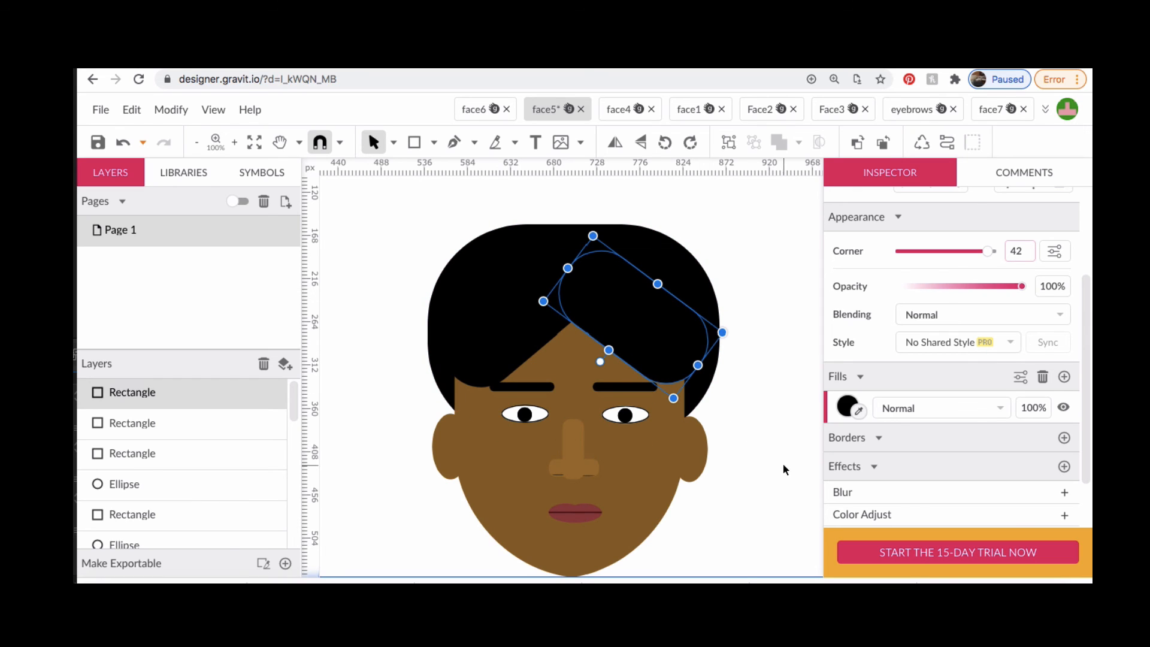
{"action": "left_click", "coordinate": [771, 453]}
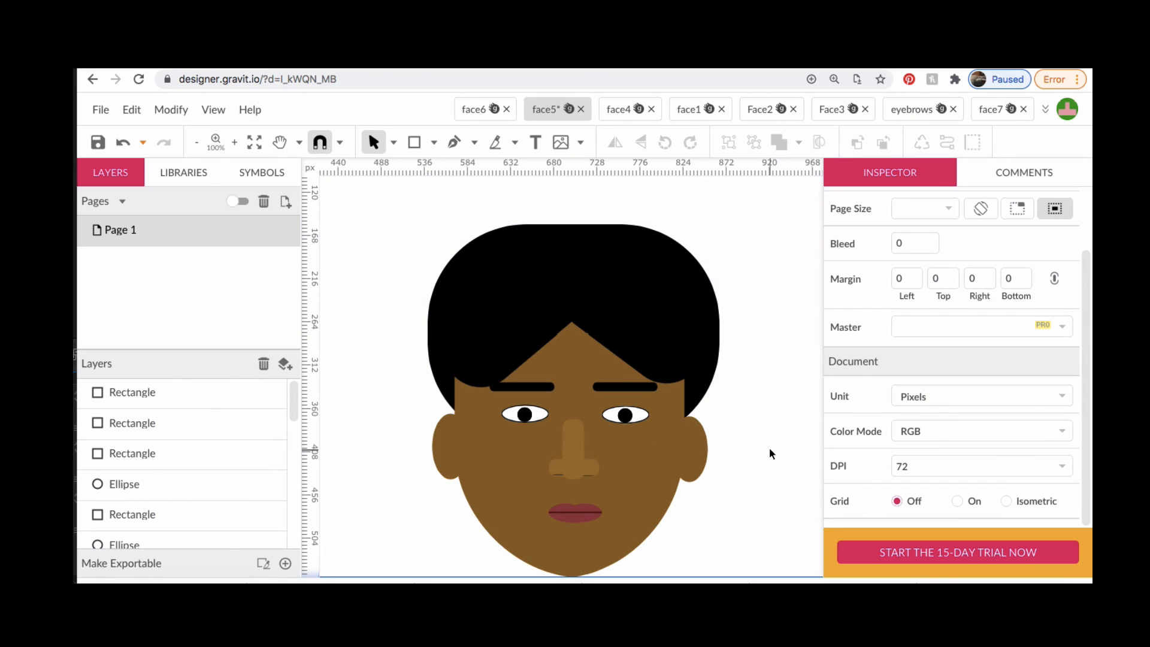